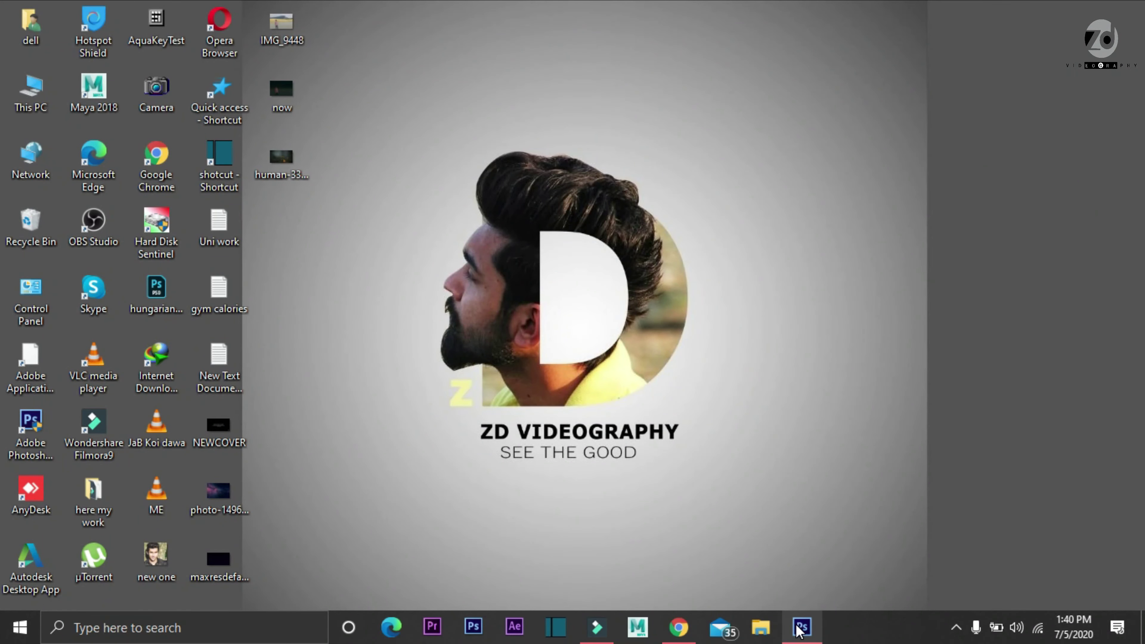
# Step: Create a new 4400 × 4400 px document at 300 ppi with a white background
pyautogui.click(801, 626)
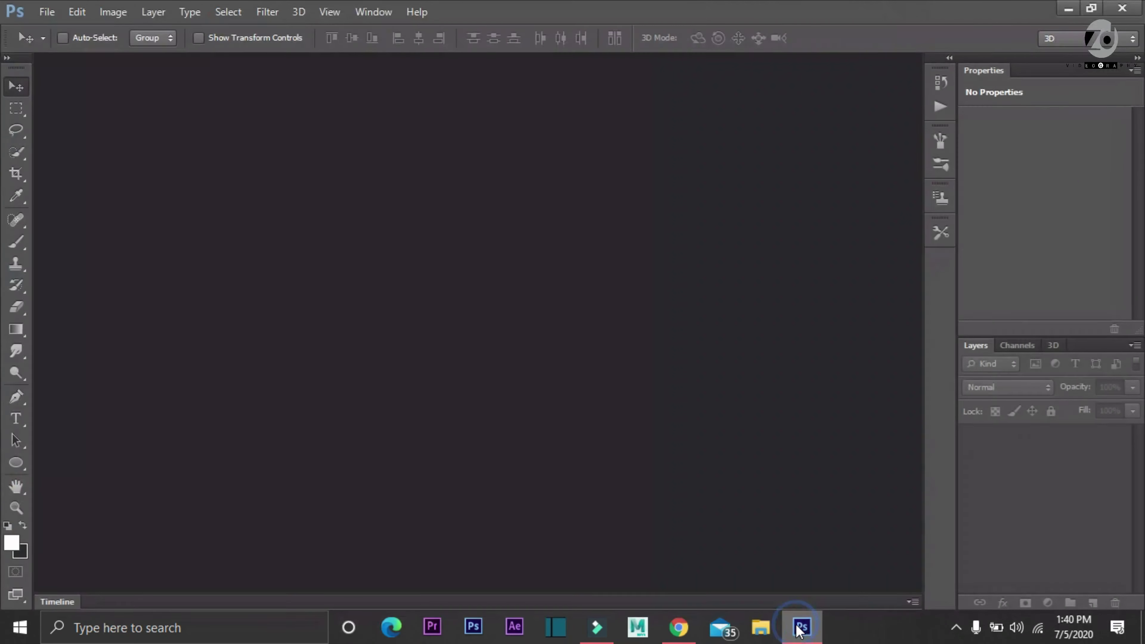
pyautogui.click(47, 12)
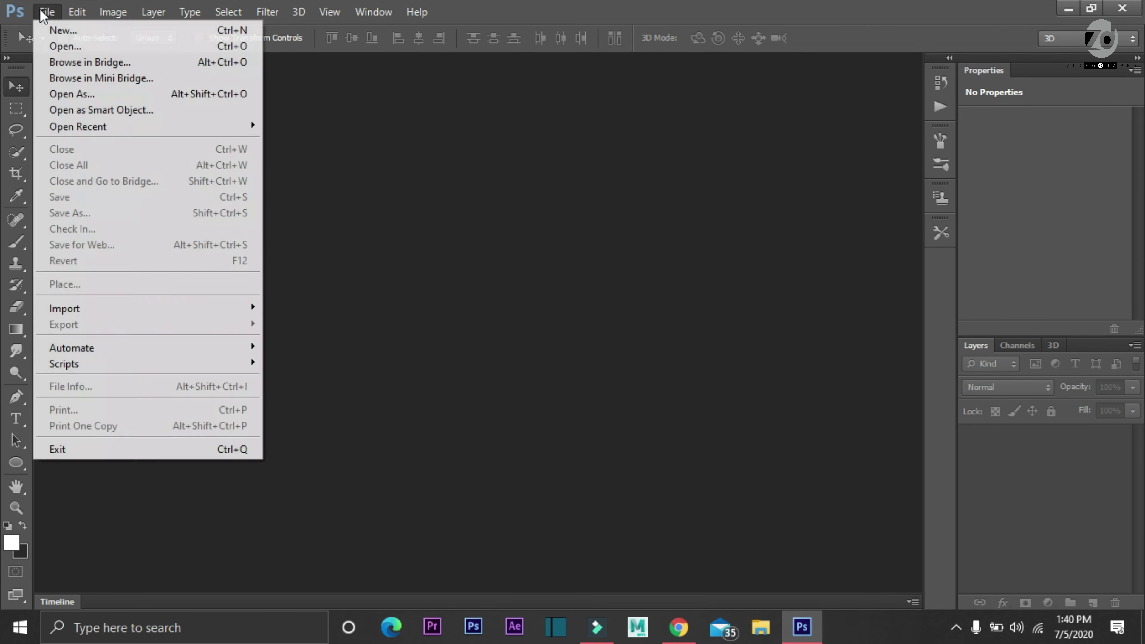
pyautogui.click(58, 30)
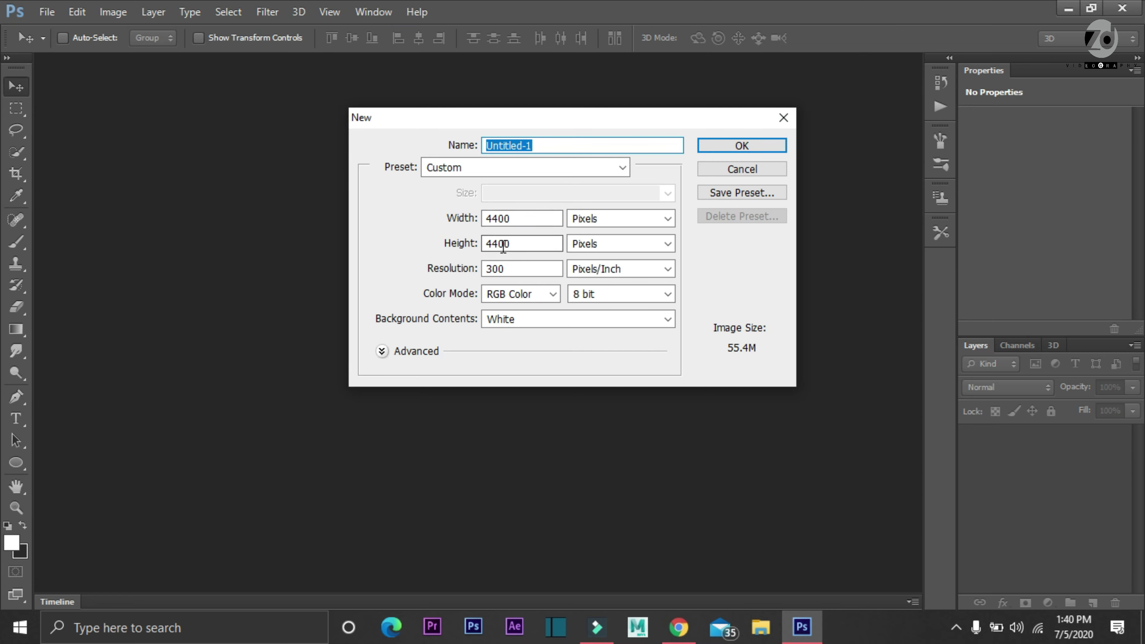
pyautogui.click(733, 147)
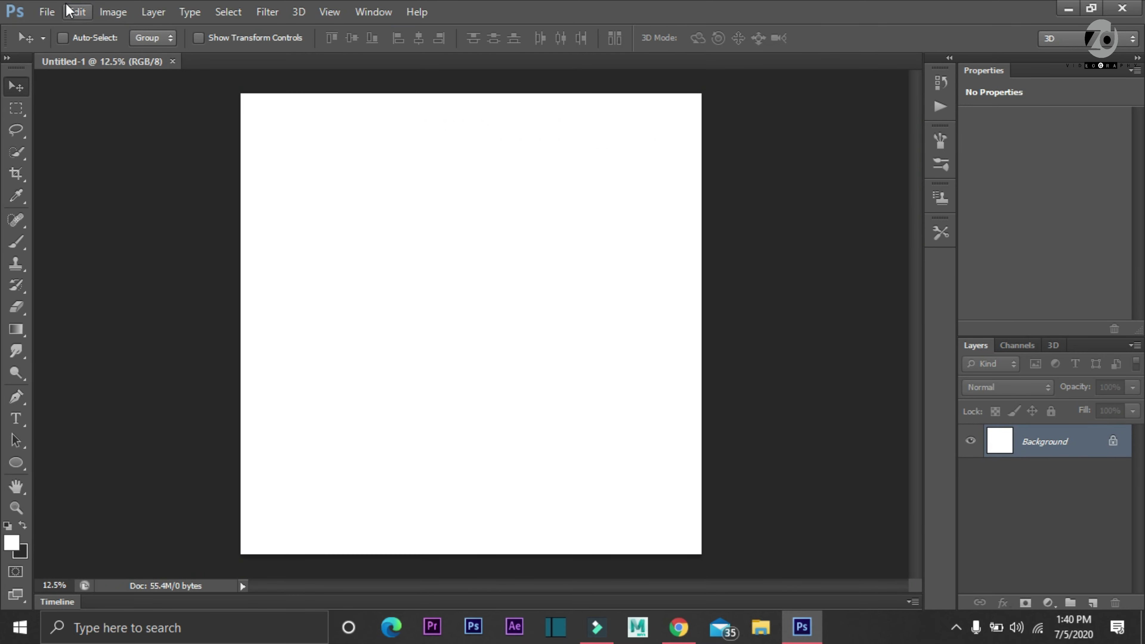
# Step: Place the adult-1867471_1920 photo, scale it to about 182%, and move it left and down
pyautogui.click(46, 11)
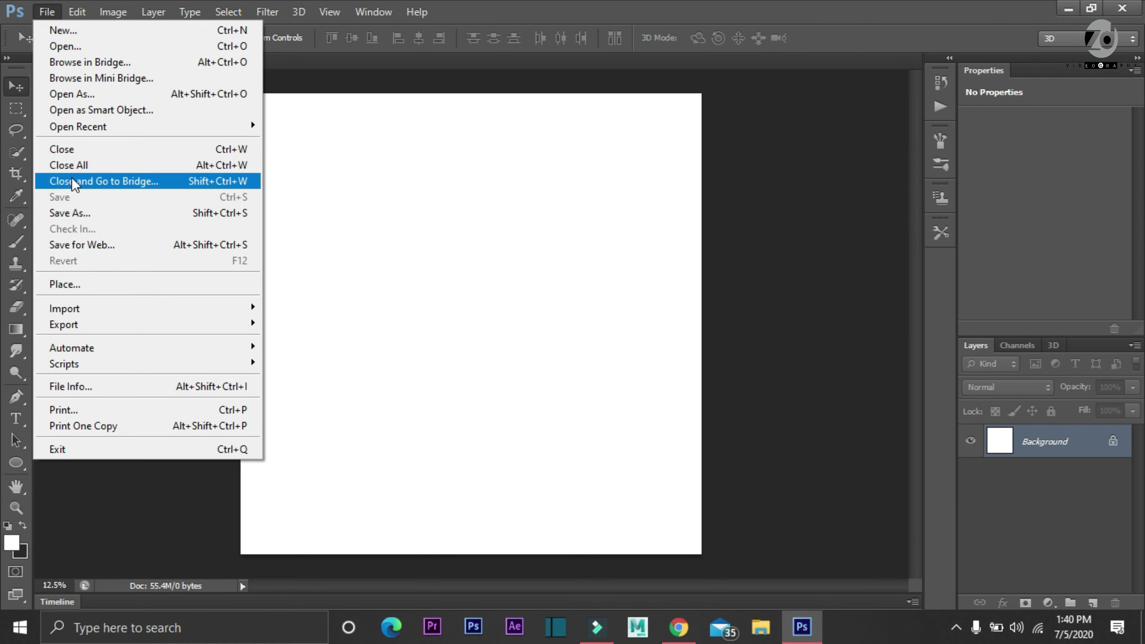
pyautogui.click(81, 292)
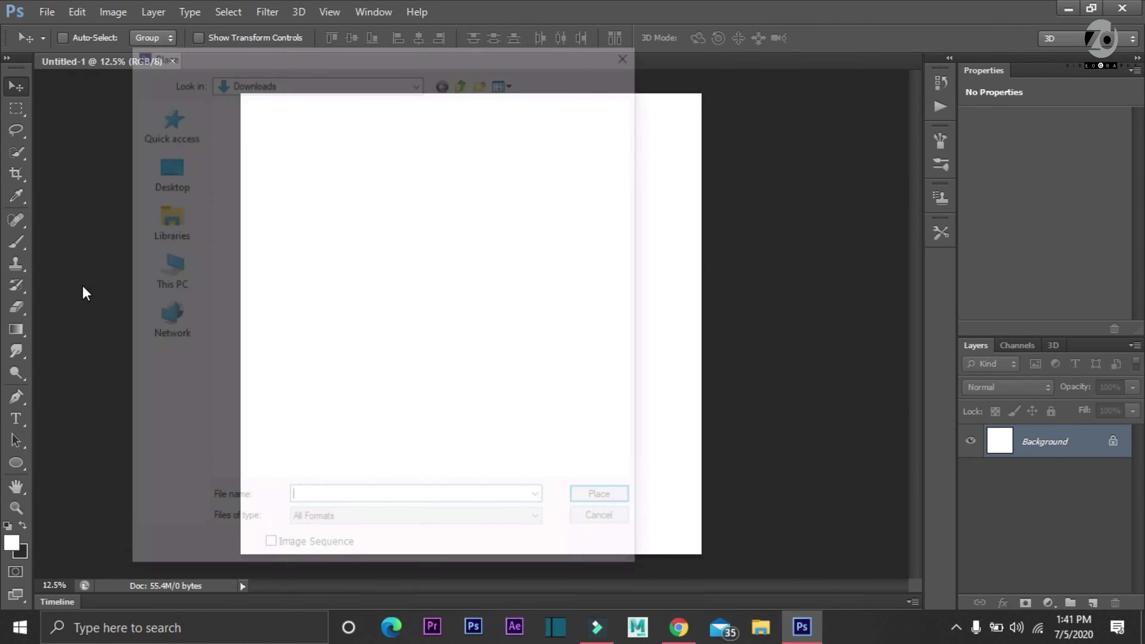
pyautogui.doubleClick(332, 261)
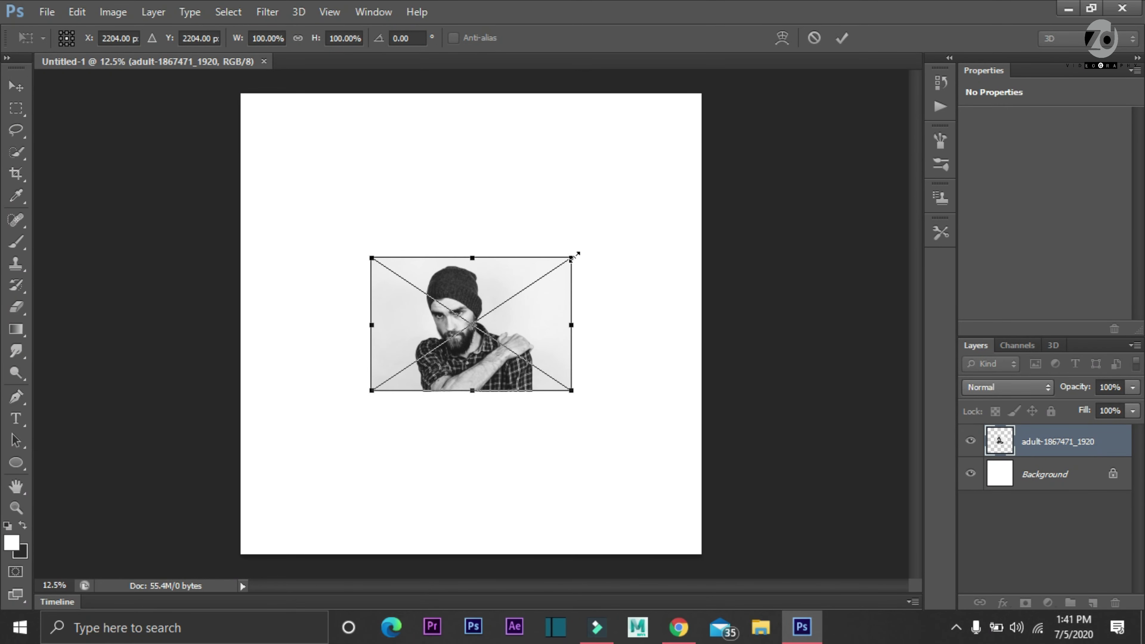
pyautogui.moveTo(574, 256); pyautogui.dragTo(734, 138)
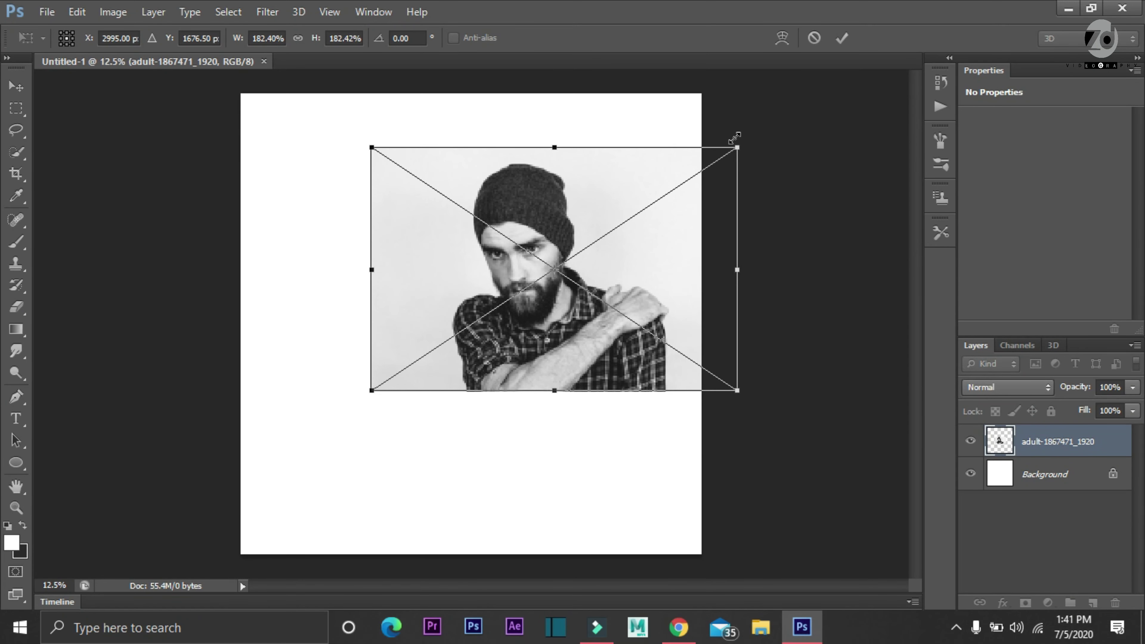
pyautogui.click(841, 40)
pyautogui.moveTo(588, 255)
pyautogui.mouseDown()
pyautogui.moveTo(511, 283)
pyautogui.moveTo(518, 301)
pyautogui.mouseUp()
# Step: Zoom in to 50% and pick the standard Pen tool in Path mode
pyautogui.hotkey('ctrl', '+')
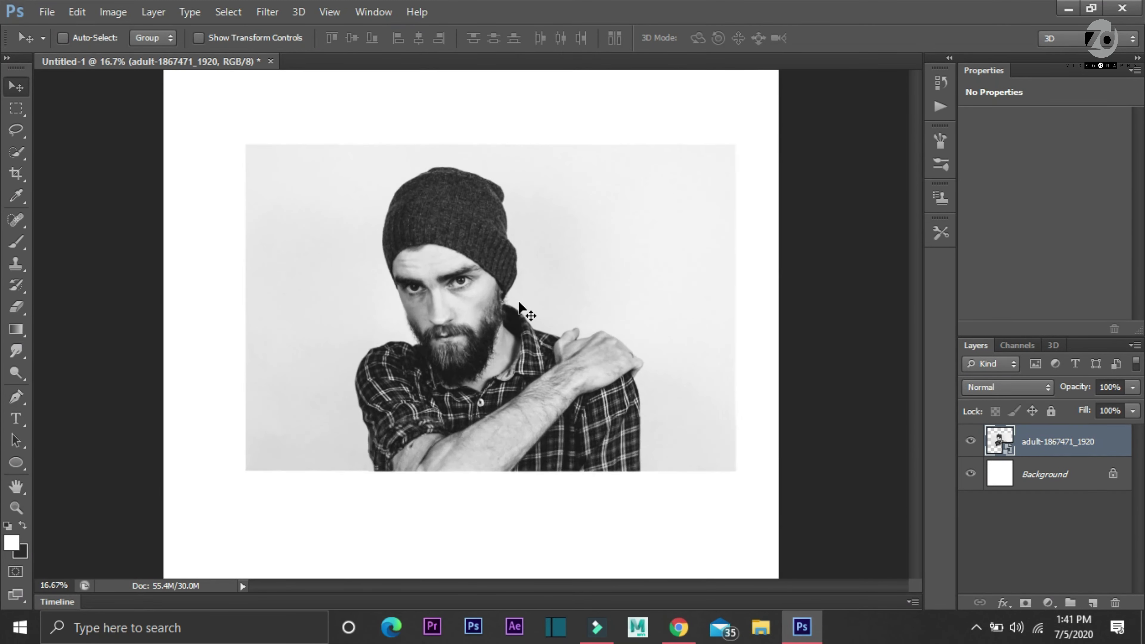
pyautogui.hotkey('ctrl', '+')
pyautogui.hotkey('ctrl', '+')
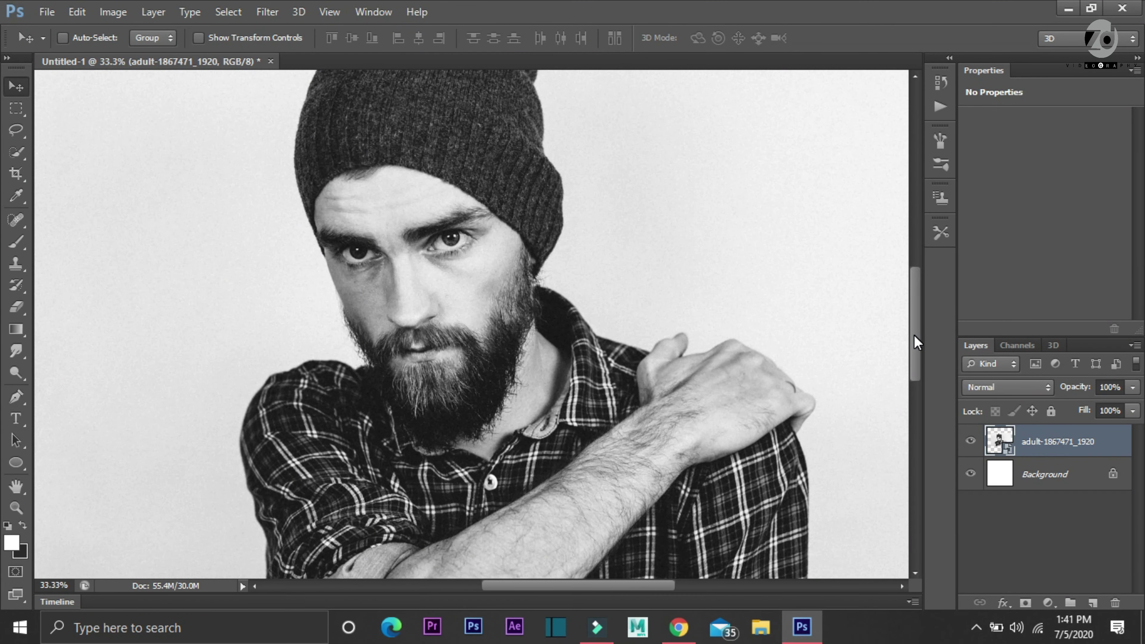
pyautogui.moveTo(917, 343); pyautogui.dragTo(915, 382)
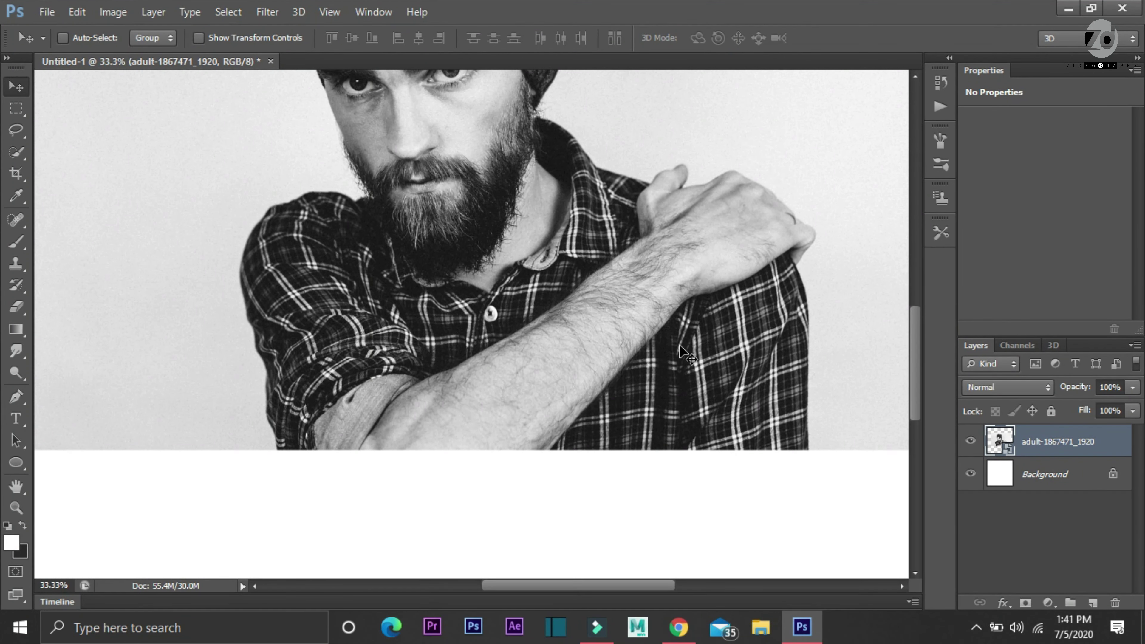
pyautogui.hotkey('ctrl', '+')
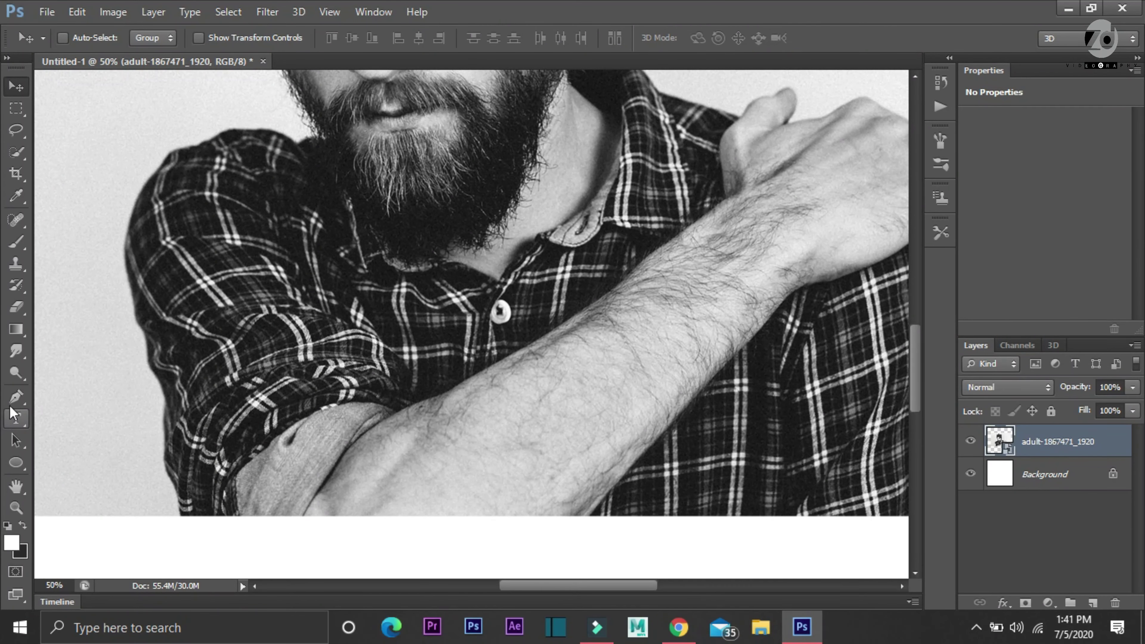
pyautogui.click(19, 398)
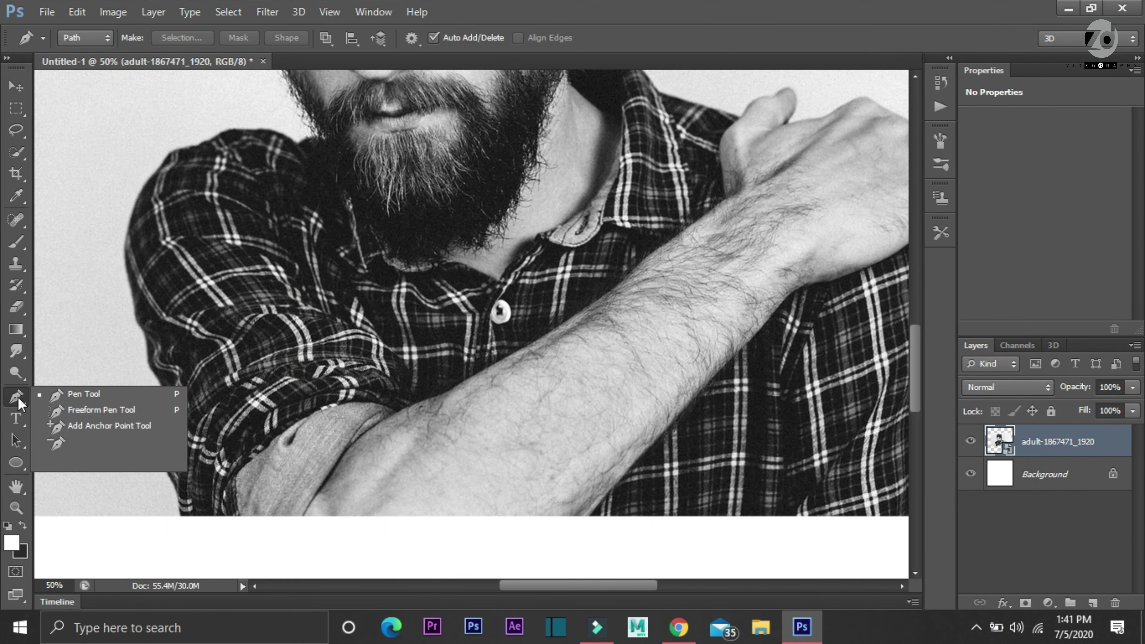
pyautogui.click(60, 397)
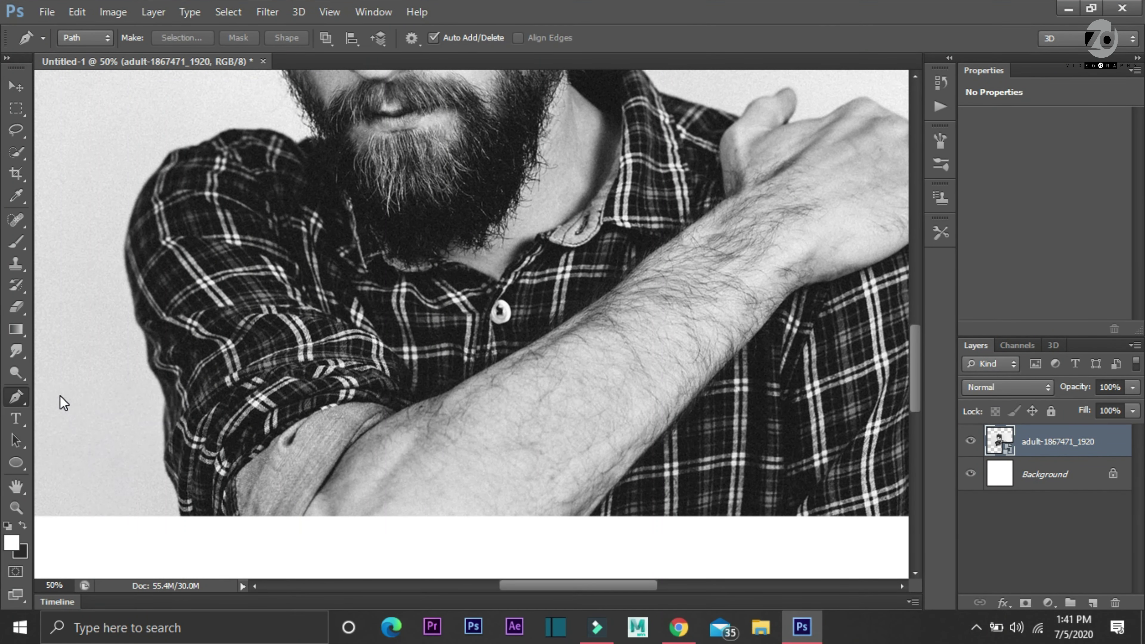
# Step: Trace the path from the bottom of the left sleeve up along the shoulder
pyautogui.click(179, 515)
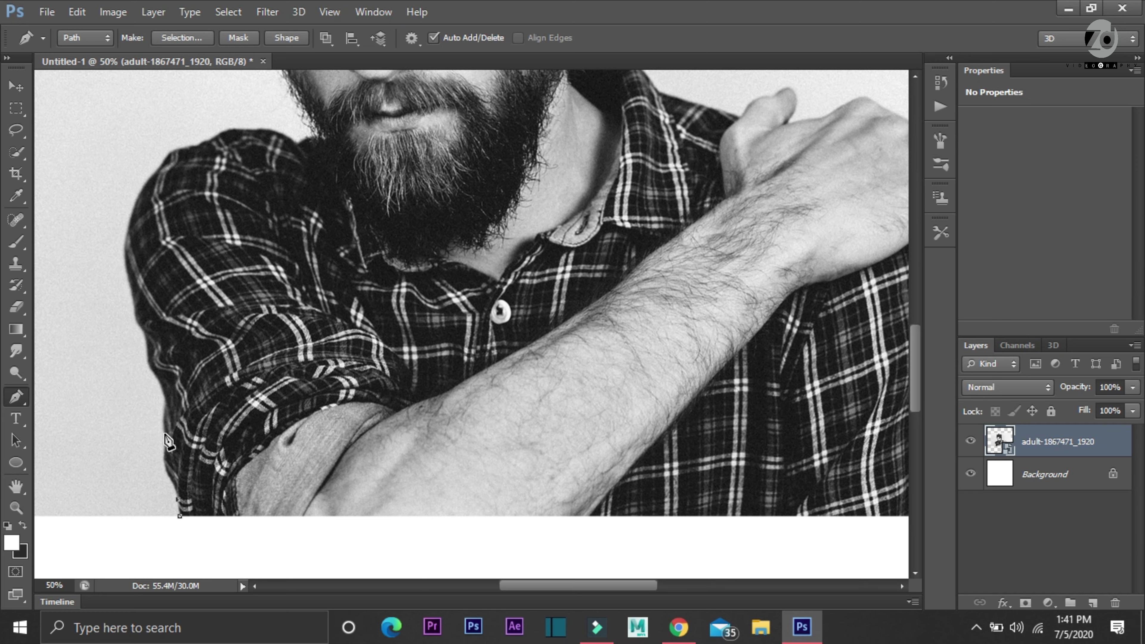
pyautogui.moveTo(167, 403); pyautogui.dragTo(172, 391)
pyautogui.click(138, 321)
pyautogui.click(131, 299)
pyautogui.click(146, 185)
pyautogui.click(167, 158)
pyautogui.click(200, 144)
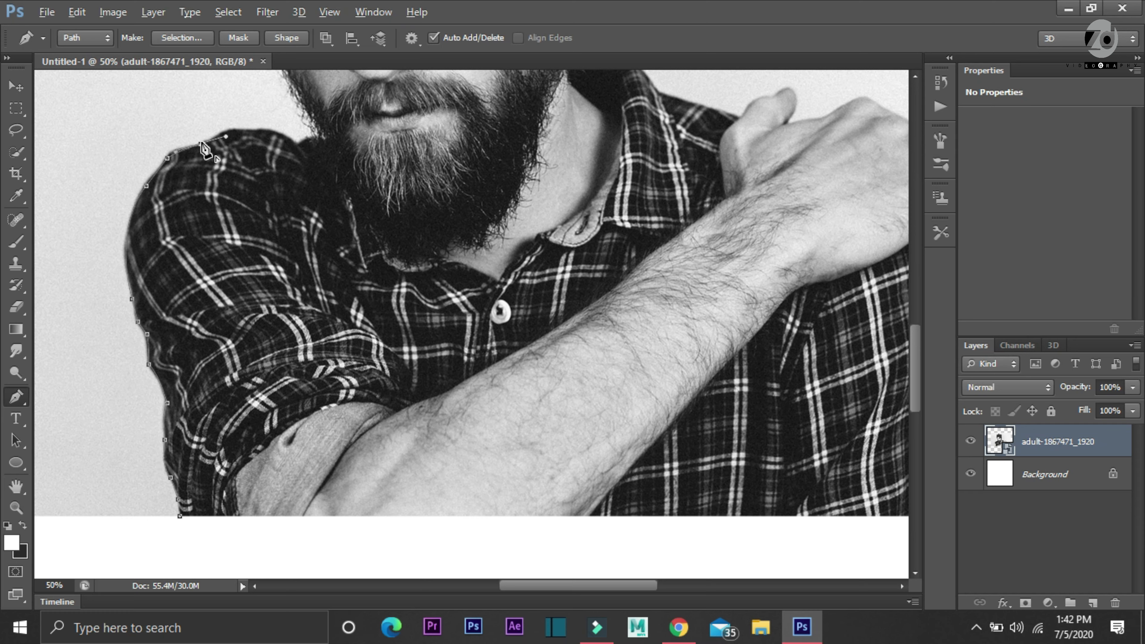
pyautogui.moveTo(257, 130); pyautogui.dragTo(323, 163)
# Step: Continue the path over the beanie's crown and down its right side
pyautogui.scroll(3, 283, 77)
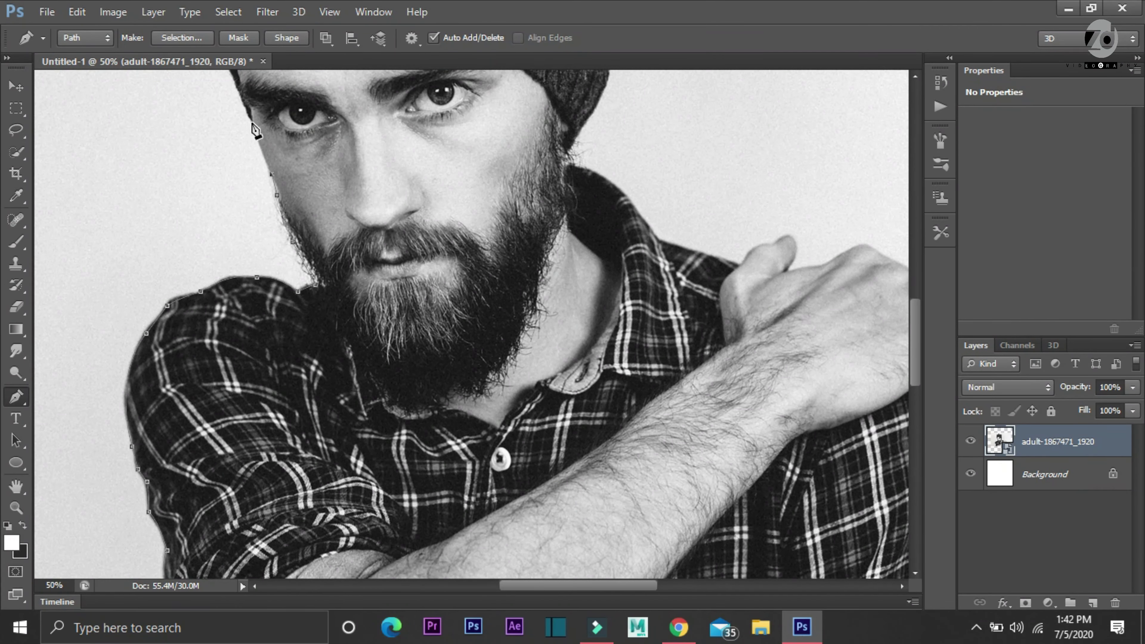
pyautogui.scroll(7, 255, 130)
pyautogui.moveTo(215, 253)
pyautogui.mouseDown()
pyautogui.moveTo(242, 181)
pyautogui.moveTo(288, 142)
pyautogui.mouseUp()
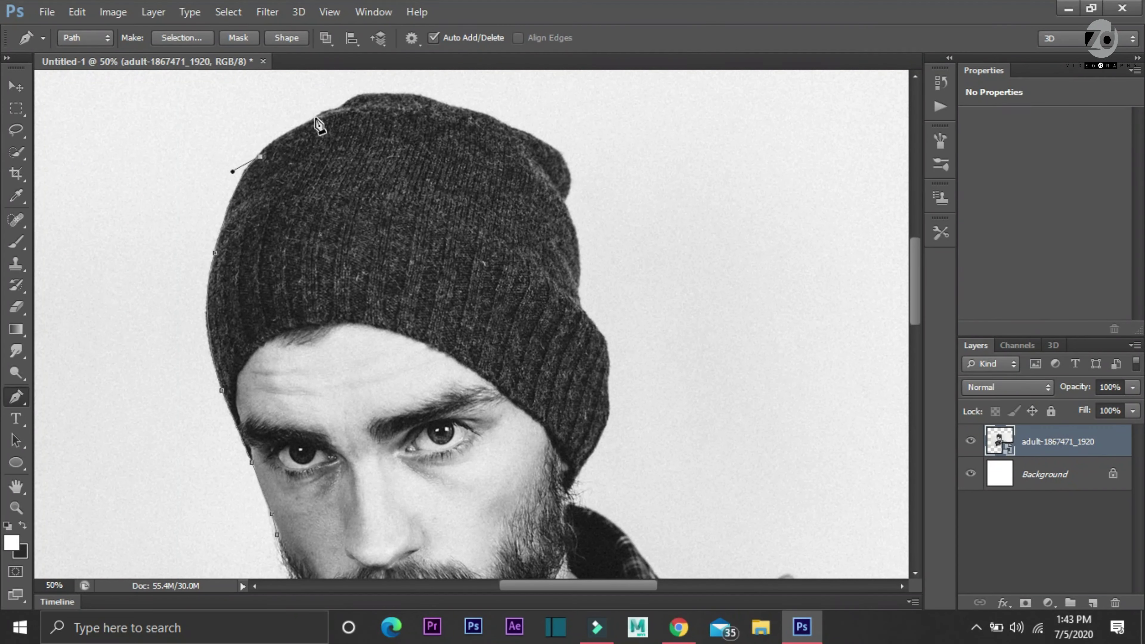
pyautogui.click(320, 115)
pyautogui.moveTo(421, 96); pyautogui.dragTo(496, 109)
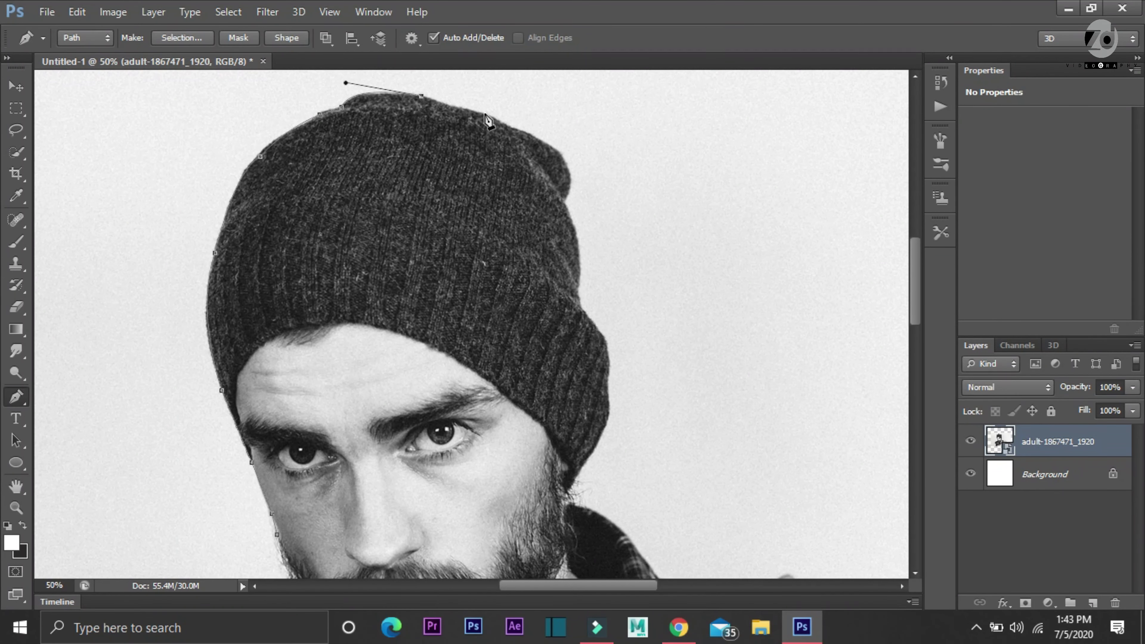
pyautogui.click(506, 128)
pyautogui.moveTo(566, 165); pyautogui.dragTo(580, 154)
pyautogui.moveTo(565, 201); pyautogui.dragTo(561, 211)
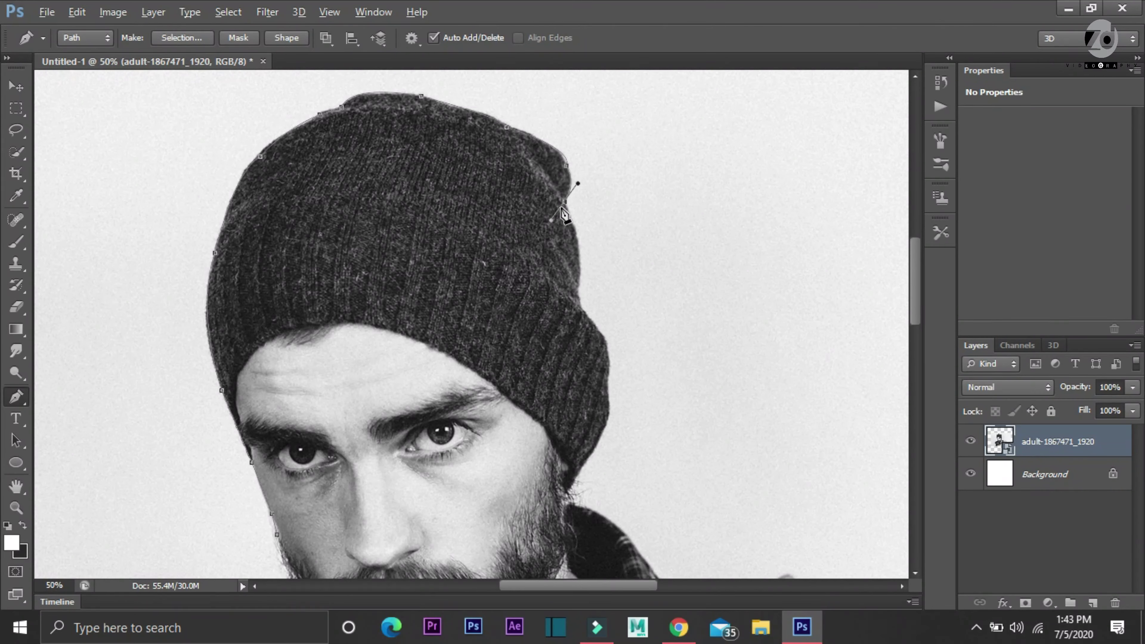
pyautogui.moveTo(578, 294)
pyautogui.mouseDown()
pyautogui.moveTo(566, 326)
pyautogui.moveTo(614, 352)
pyautogui.mouseUp()
pyautogui.keyDown('alt'); pyautogui.click(577, 294); pyautogui.keyUp('alt')
# Step: Extend the path down the jaw and across the hand on the shoulder
pyautogui.click(570, 486)
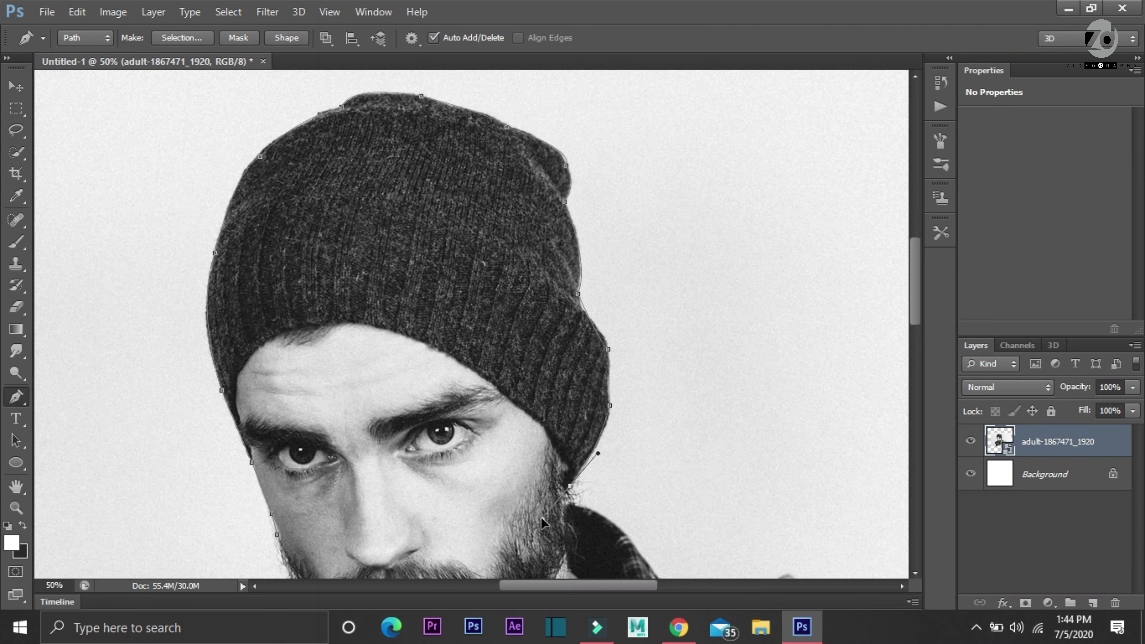
pyautogui.scroll(-3, 654, 472)
pyautogui.moveTo(654, 471); pyautogui.dragTo(683, 539)
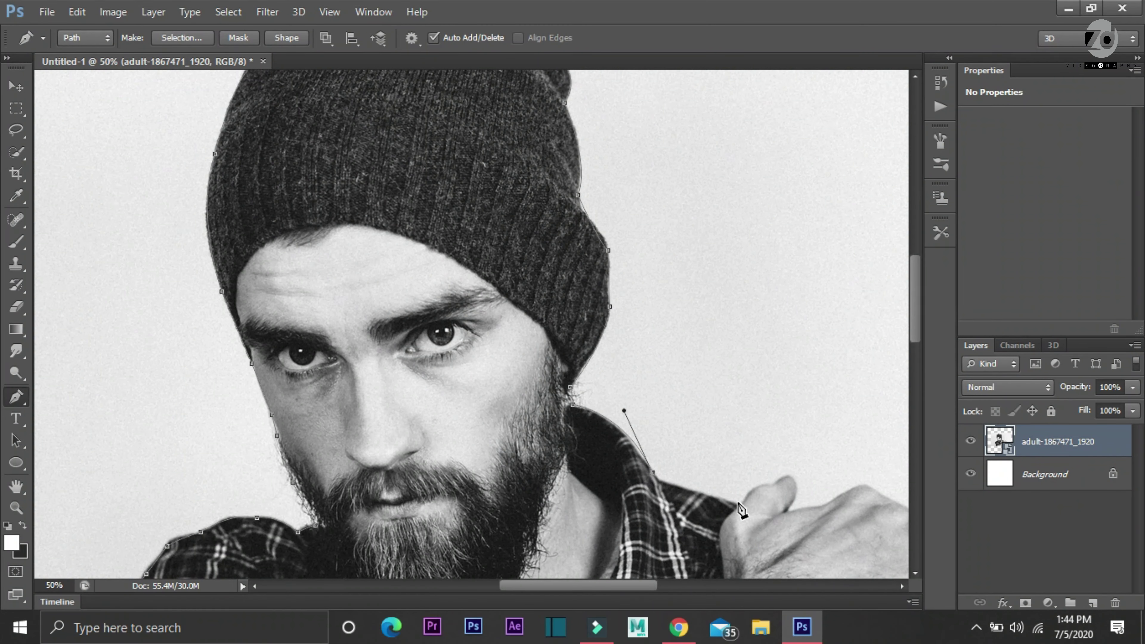
pyautogui.moveTo(738, 506)
pyautogui.mouseDown()
pyautogui.moveTo(782, 507)
pyautogui.moveTo(793, 483)
pyautogui.moveTo(762, 558)
pyautogui.mouseUp()
pyautogui.click(824, 506)
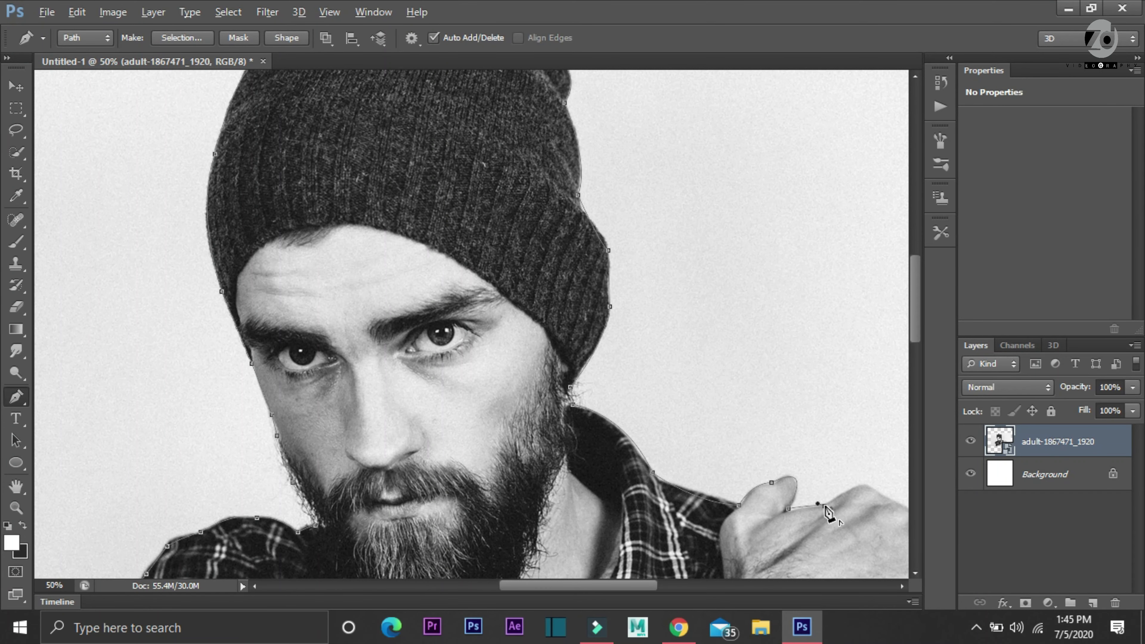
pyautogui.click(864, 483)
pyautogui.click(888, 499)
# Step: Add anchors down the right shoulder and close the path at the start point
pyautogui.hscroll(5, 817, 442)
pyautogui.scroll(-5, 817, 442)
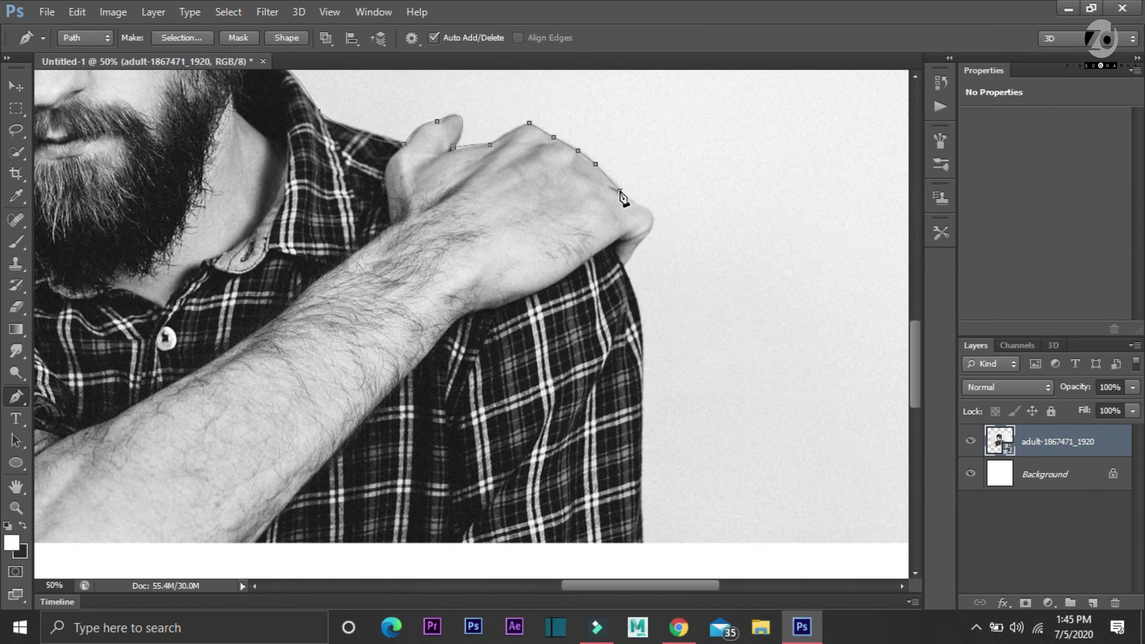
pyautogui.click(649, 381)
pyautogui.click(649, 539)
pyautogui.hscroll(-5, 359, 581)
pyautogui.click(255, 543)
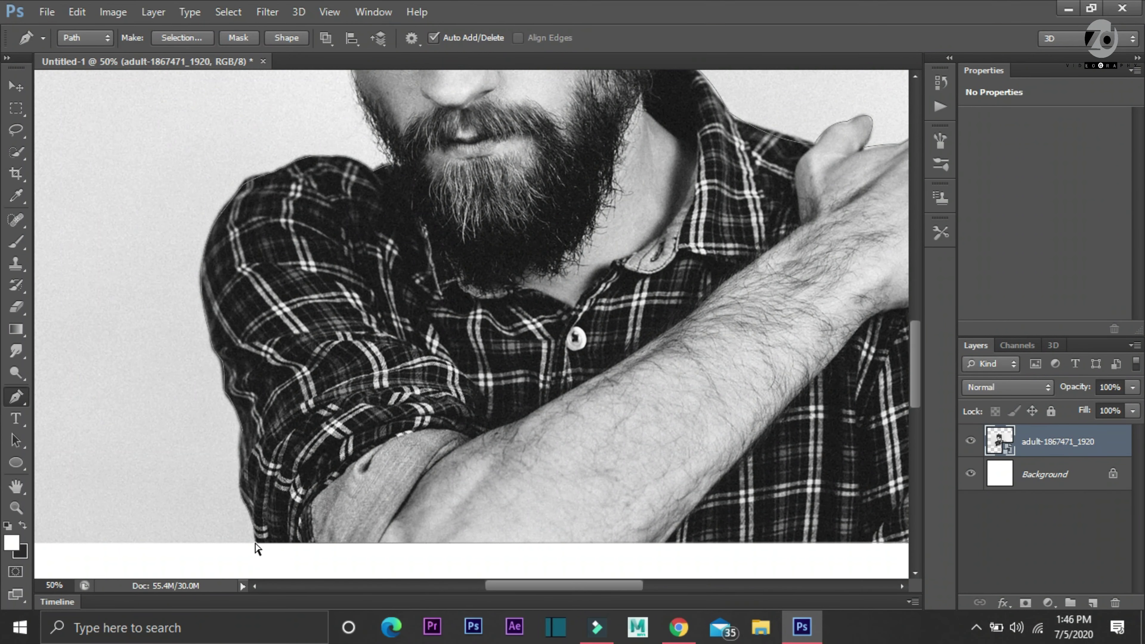
# Step: Copy the traced man onto a new Layer 1, hide the original photo, and zoom to 25%
pyautogui.hotkey('ctrl', 'Return')
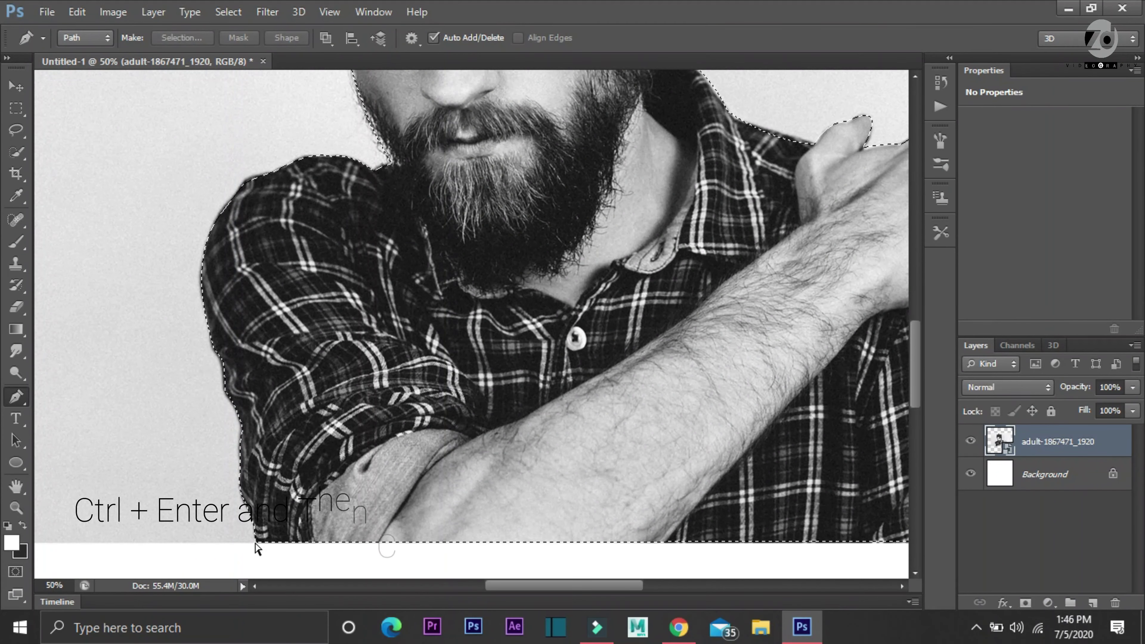
pyautogui.hotkey('ctrl', 'j')
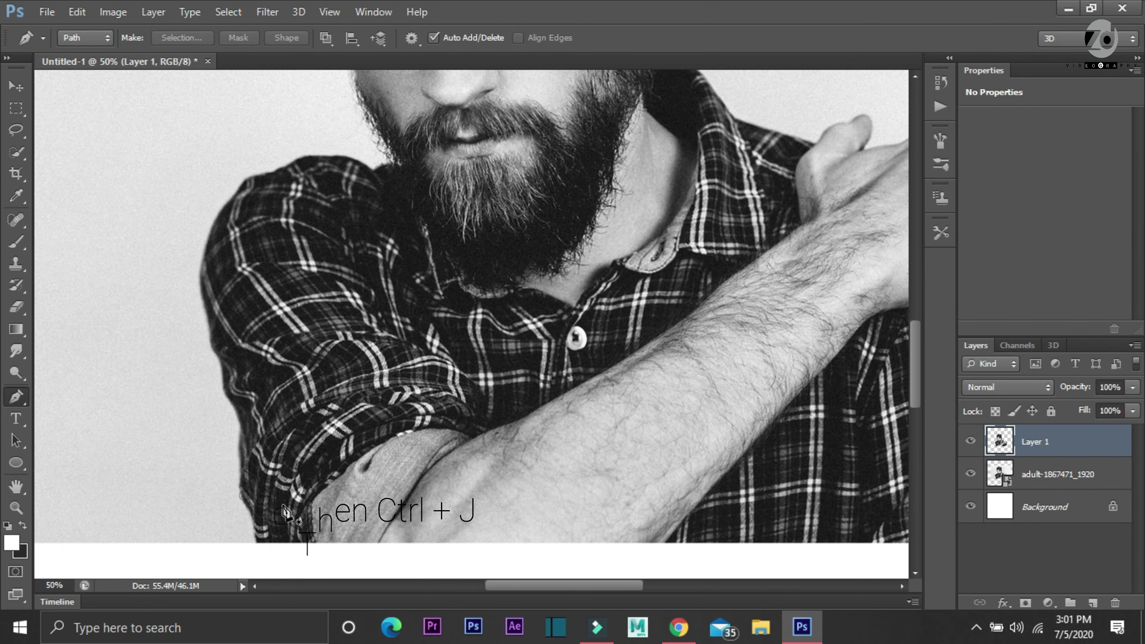
pyautogui.hotkey('ctrl', '-')
pyautogui.hotkey('ctrl', '-')
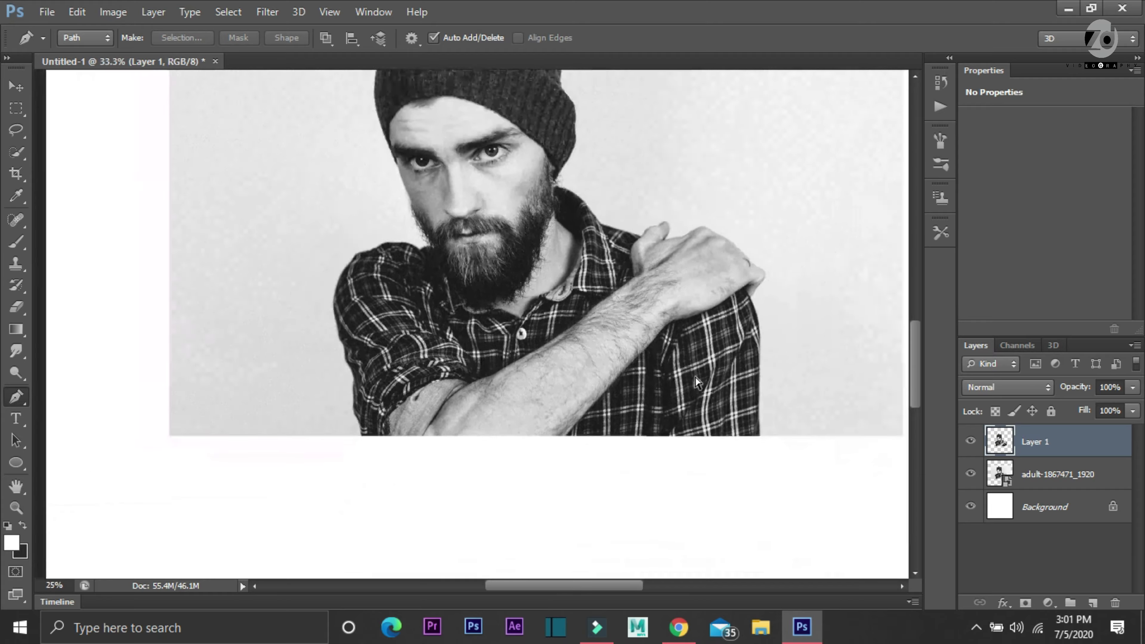
pyautogui.hotkey('ctrl', '-')
pyautogui.click(970, 473)
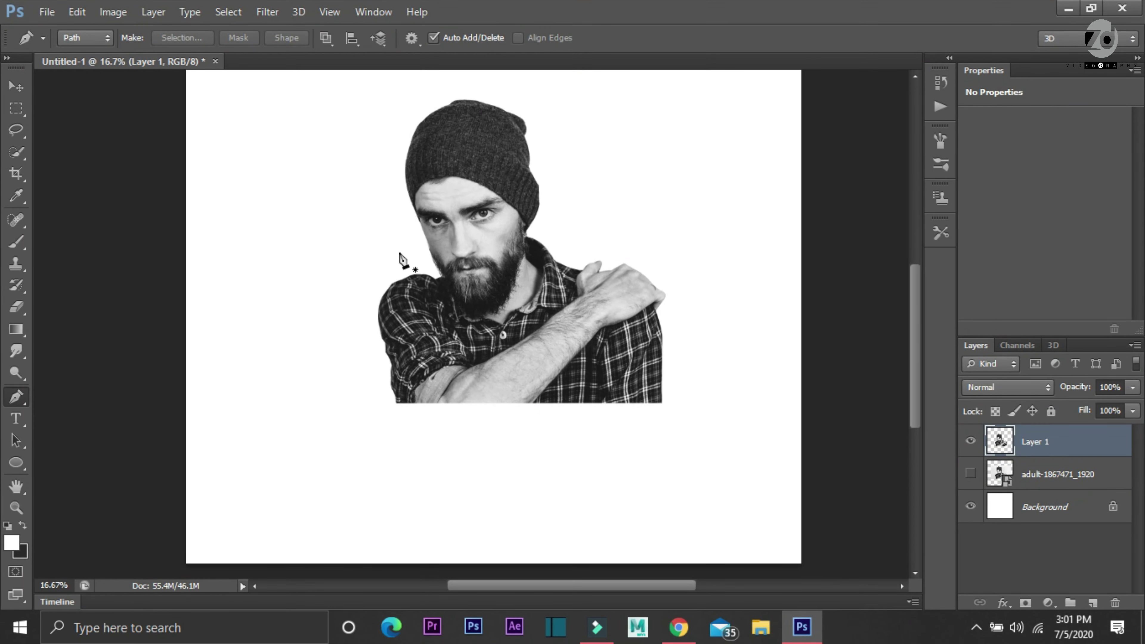
pyautogui.hotkey('ctrl', '+')
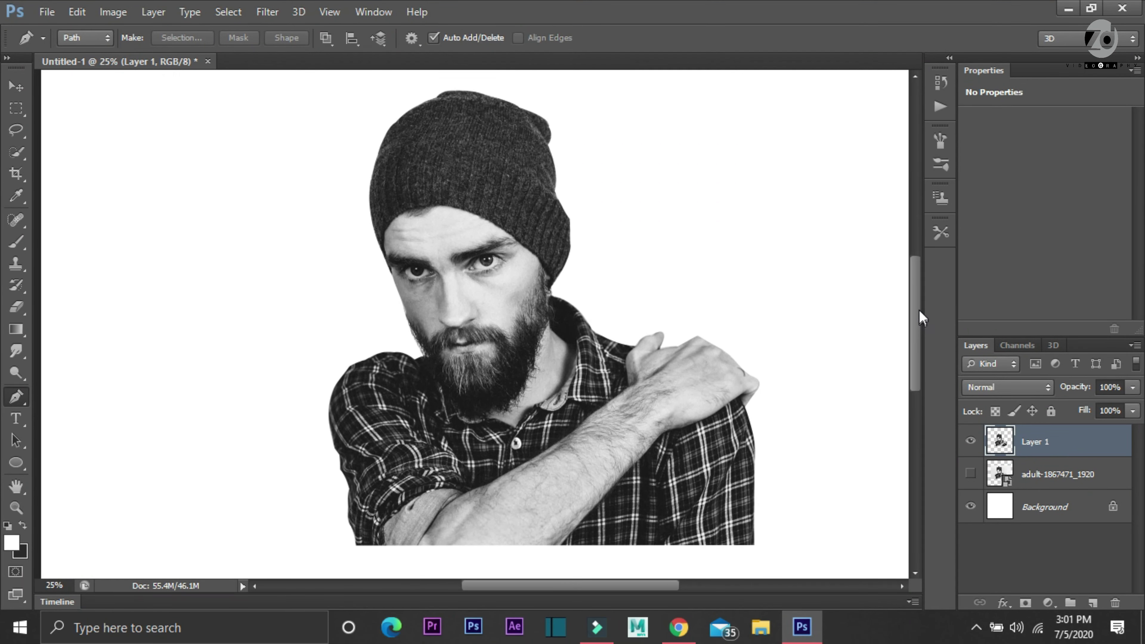
pyautogui.moveTo(920, 345); pyautogui.dragTo(919, 318)
pyautogui.moveTo(502, 590); pyautogui.dragTo(529, 590)
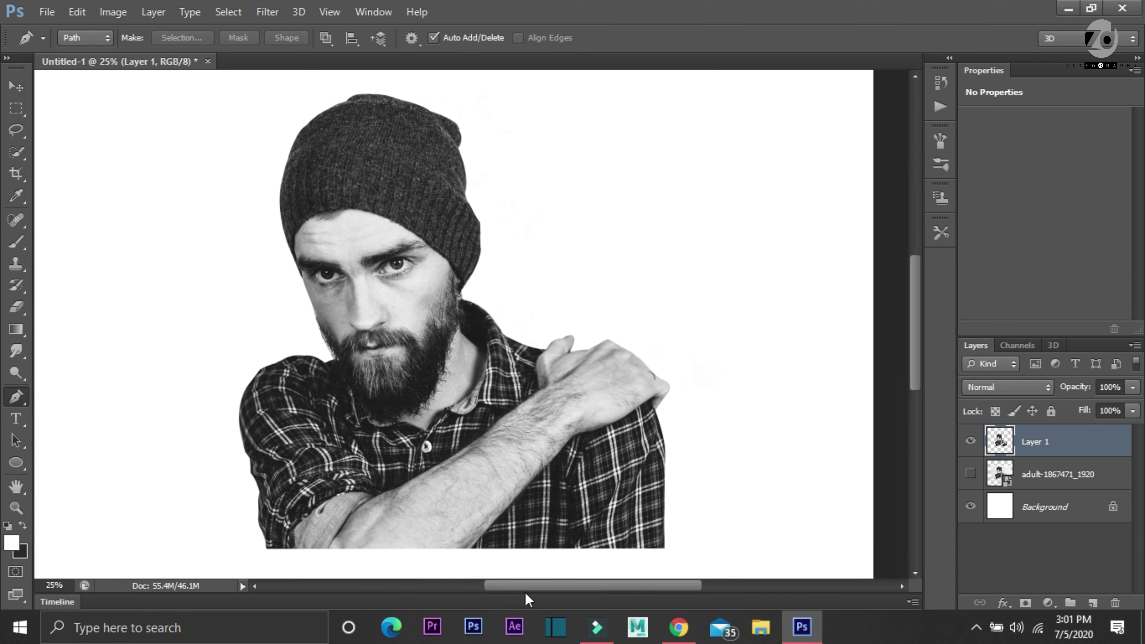
# Step: Draw a large ellipse over the man and set its fill to black
pyautogui.click(16, 462)
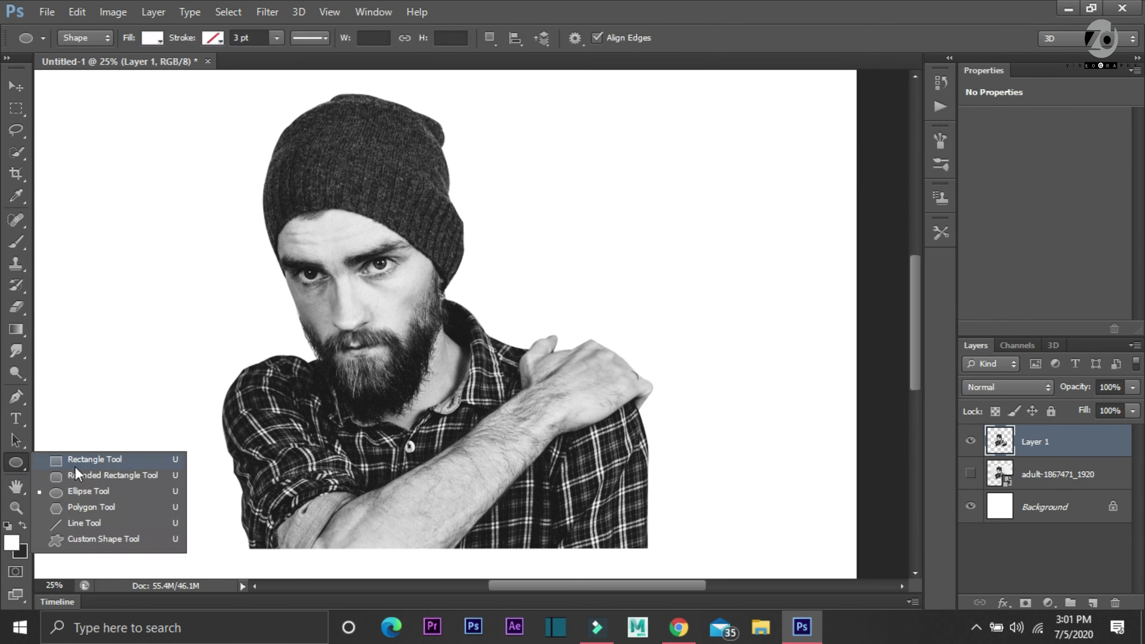
pyautogui.click(82, 490)
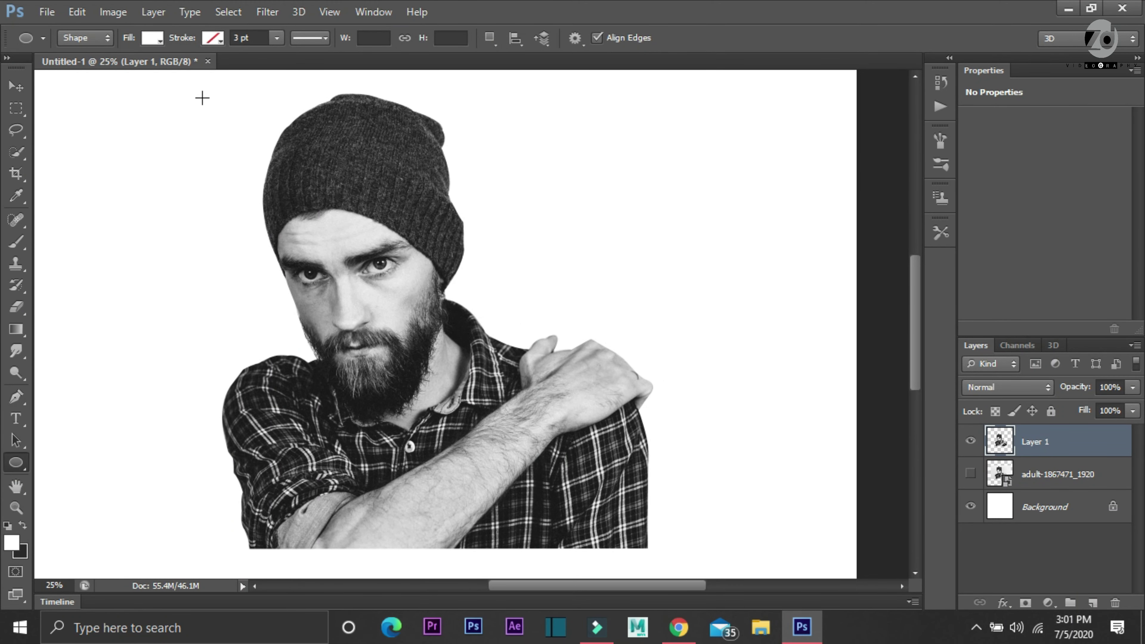
pyautogui.moveTo(163, 77); pyautogui.dragTo(660, 568)
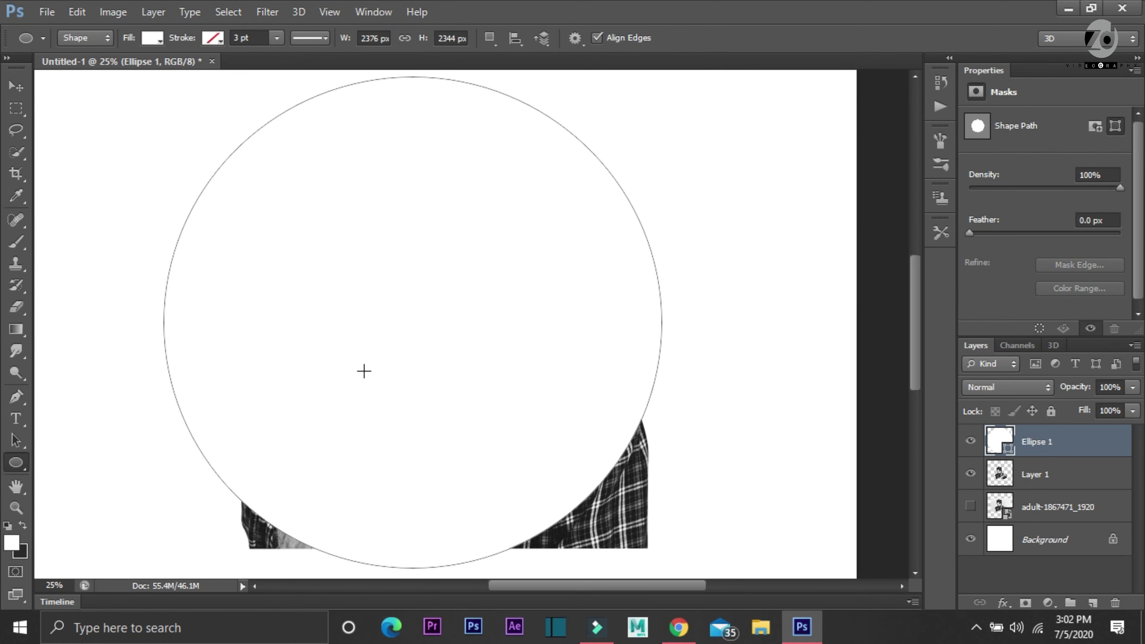
pyautogui.doubleClick(1009, 451)
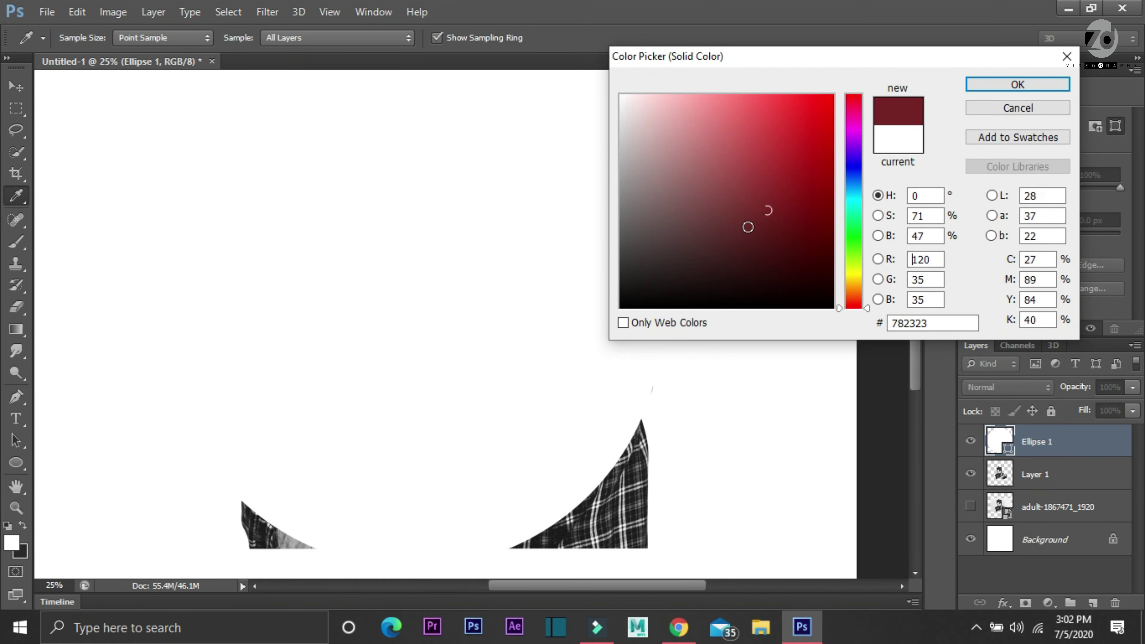
pyautogui.moveTo(747, 226); pyautogui.dragTo(608, 307)
pyautogui.click(1017, 83)
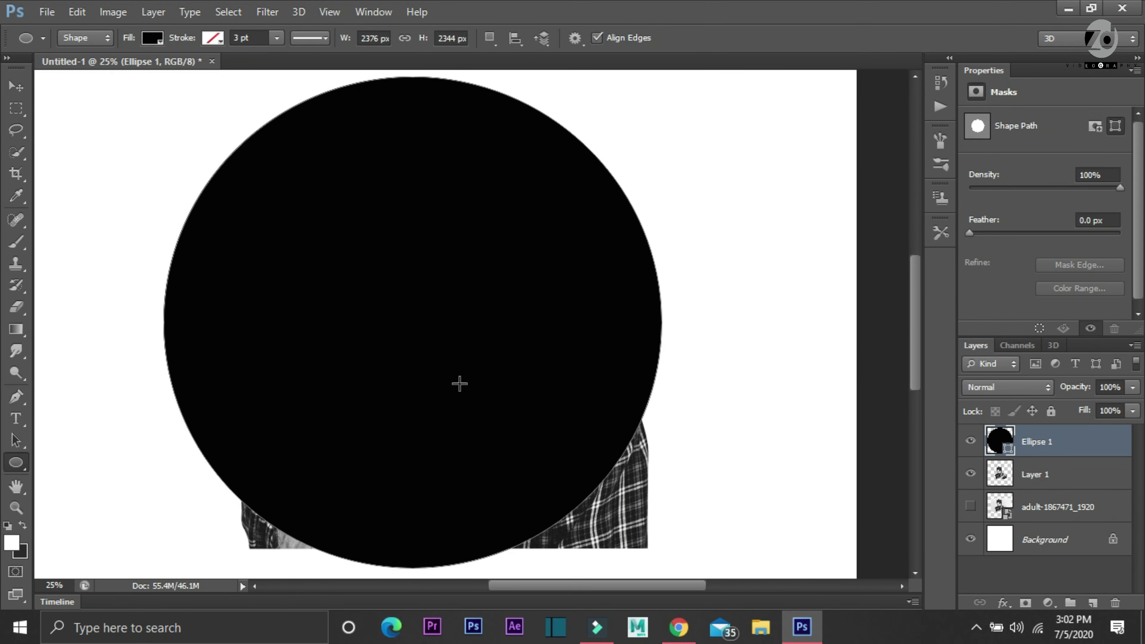
# Step: Show the cut-out man layer again and move Ellipse 1 beneath it
pyautogui.click(970, 474)
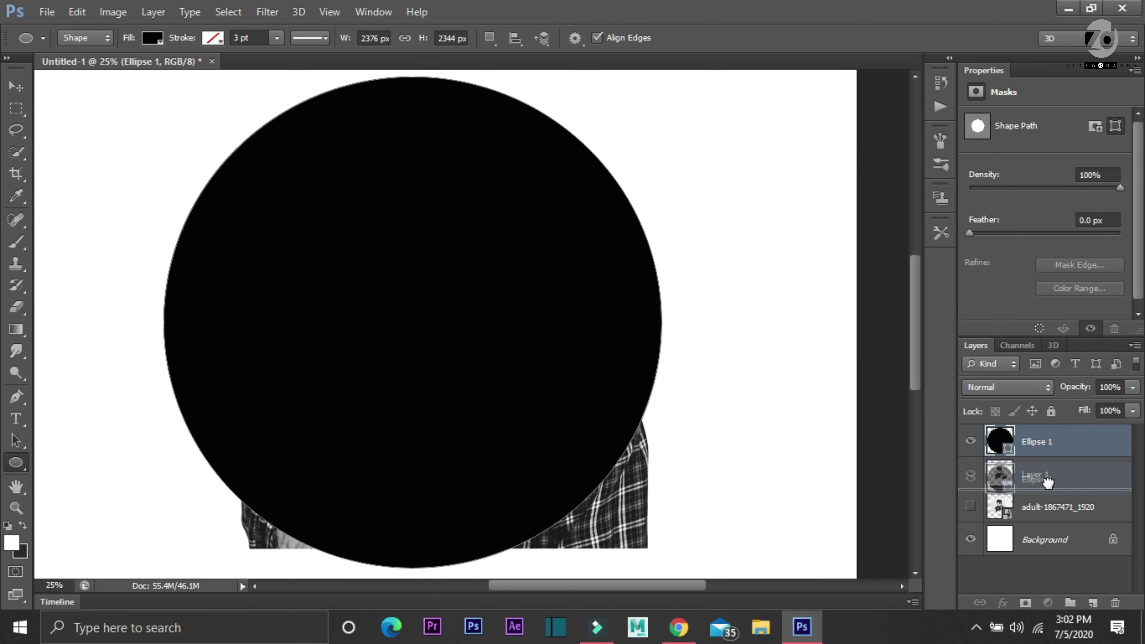
pyautogui.moveTo(1048, 449); pyautogui.dragTo(1048, 482)
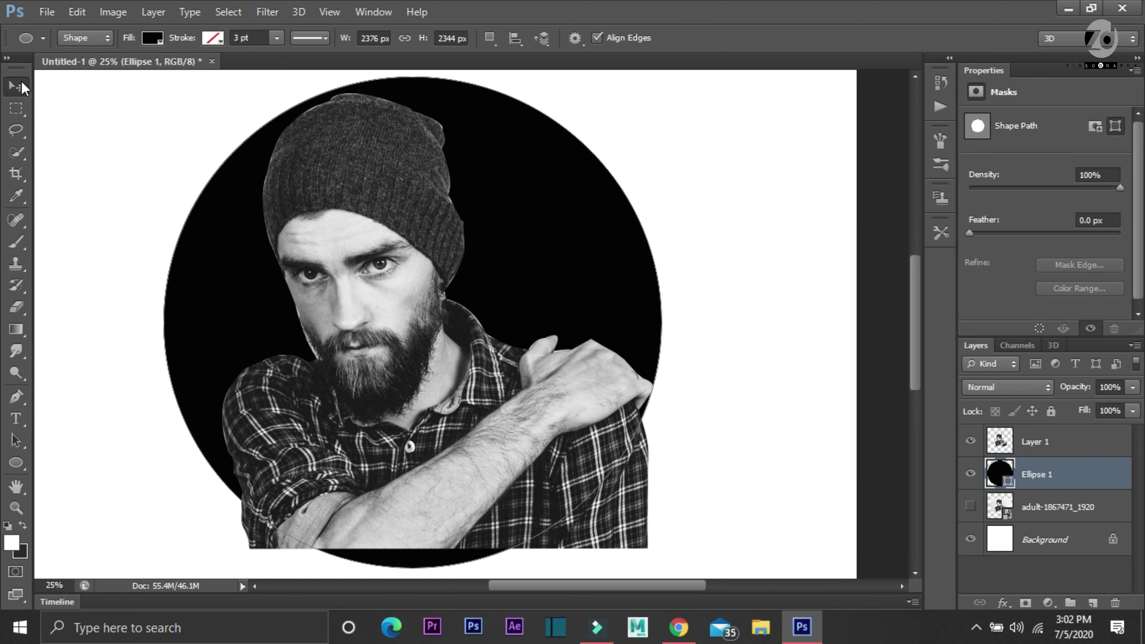
pyautogui.click(15, 85)
# Step: Nudge the black circle, then scale Ellipse 1 to about 94% and commit the transform
pyautogui.moveTo(448, 359)
pyautogui.mouseDown()
pyautogui.moveTo(455, 345)
pyautogui.moveTo(427, 370)
pyautogui.moveTo(476, 368)
pyautogui.mouseUp()
pyautogui.click(1060, 451)
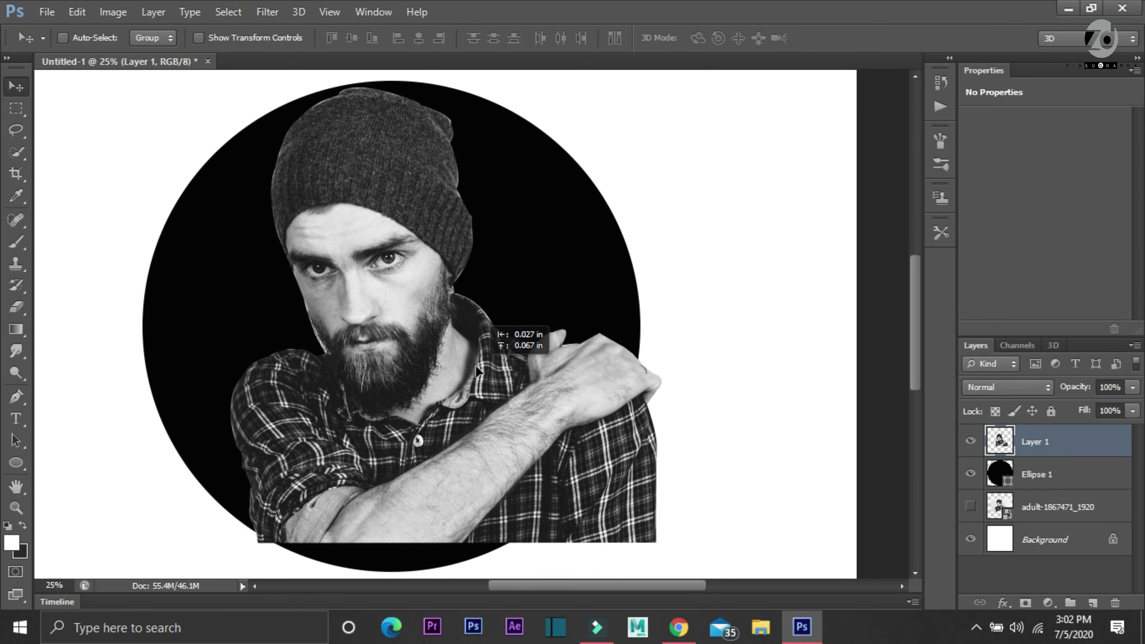
pyautogui.click(1054, 474)
pyautogui.hotkey('ctrl', 't')
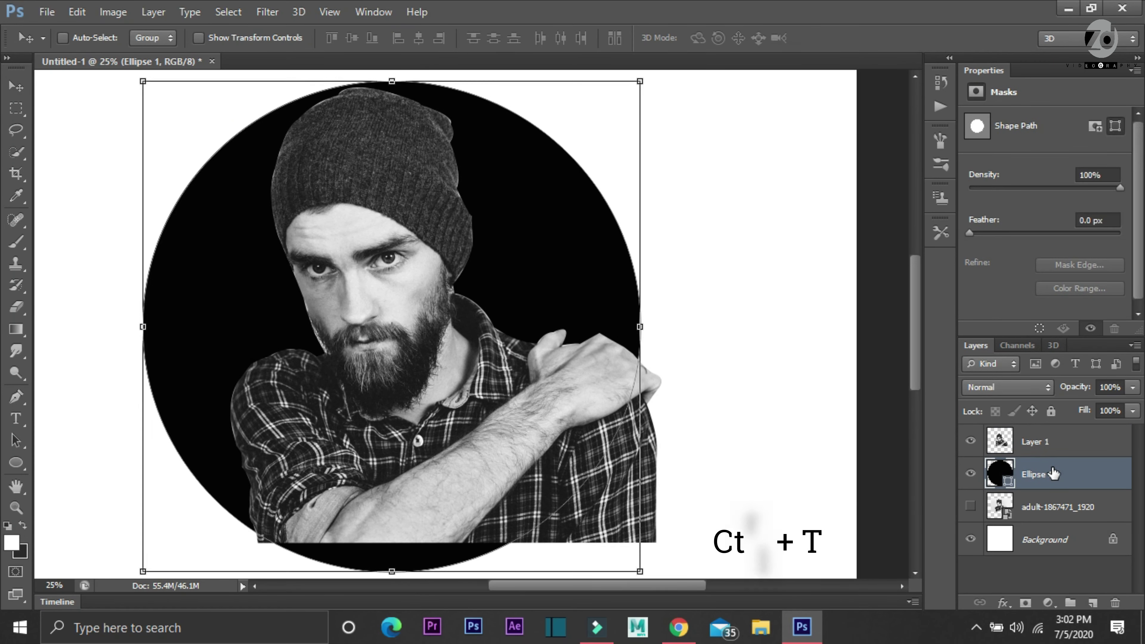
pyautogui.moveTo(641, 81); pyautogui.dragTo(511, 209)
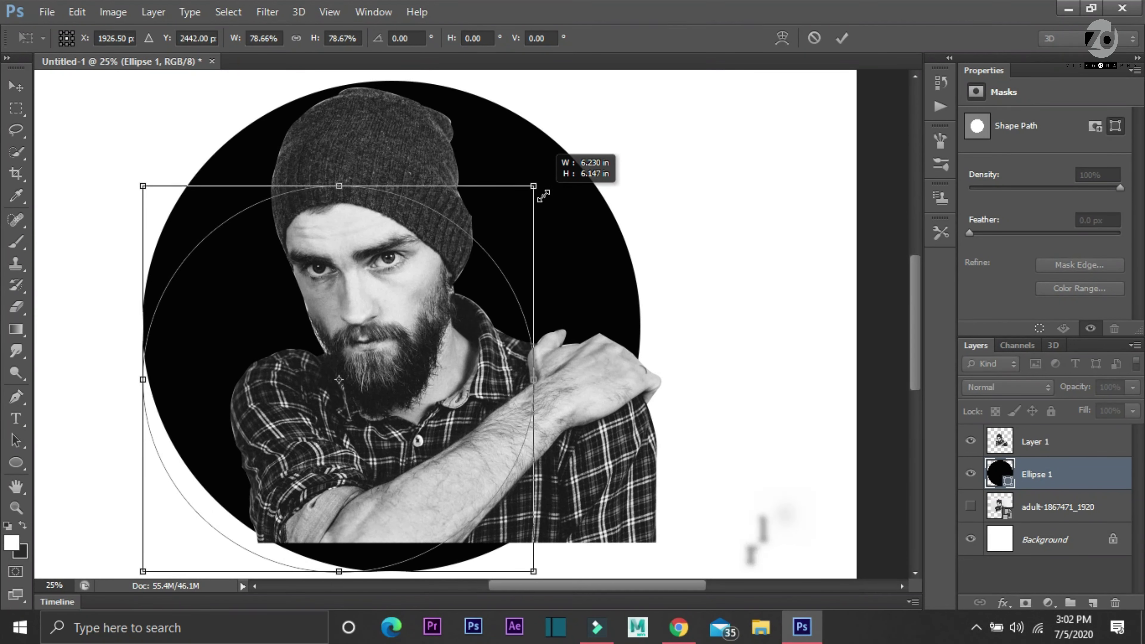
pyautogui.moveTo(478, 264)
pyautogui.mouseDown()
pyautogui.moveTo(448, 295)
pyautogui.moveTo(455, 224)
pyautogui.moveTo(449, 235)
pyautogui.mouseUp()
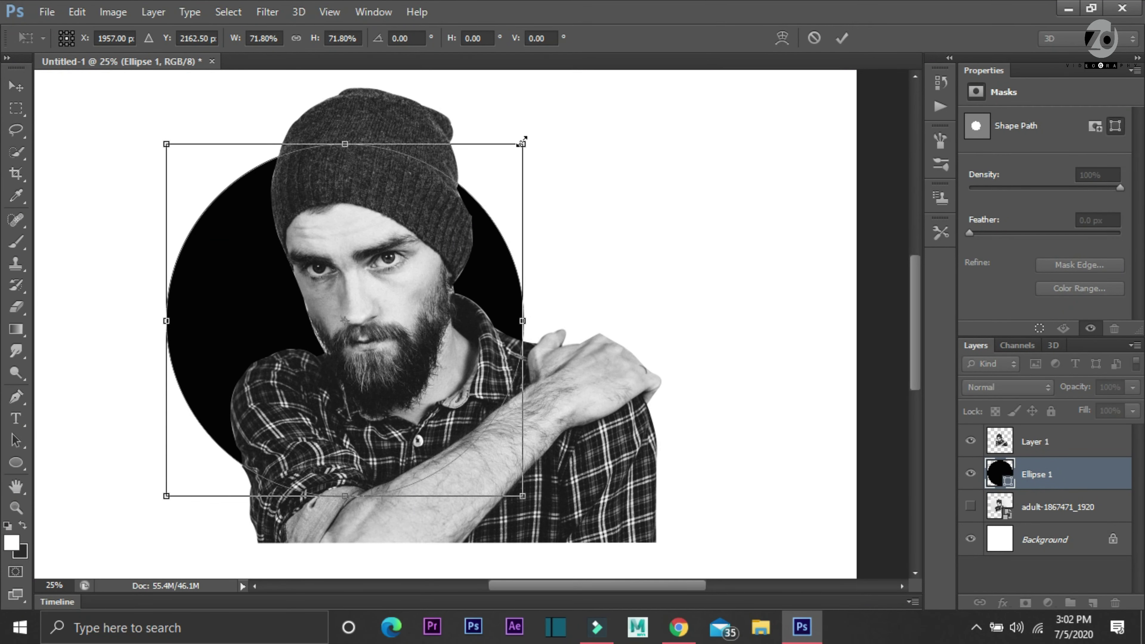
pyautogui.moveTo(523, 142); pyautogui.dragTo(598, 73)
pyautogui.moveTo(467, 243)
pyautogui.mouseDown()
pyautogui.moveTo(469, 255)
pyautogui.moveTo(466, 242)
pyautogui.mouseUp()
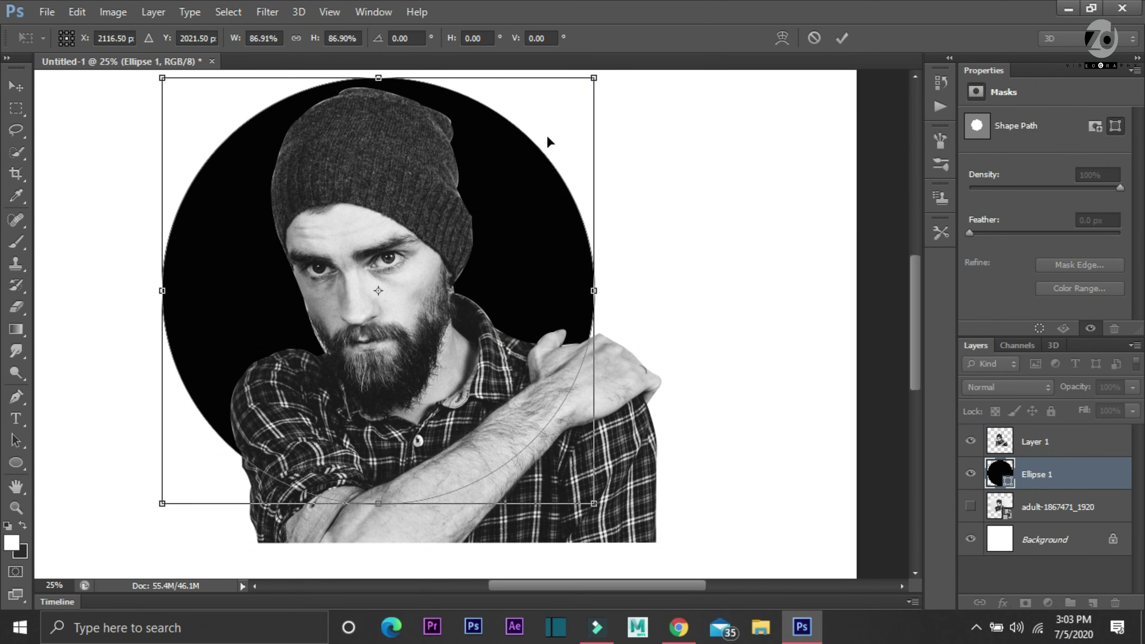
pyautogui.moveTo(592, 504); pyautogui.dragTo(625, 548)
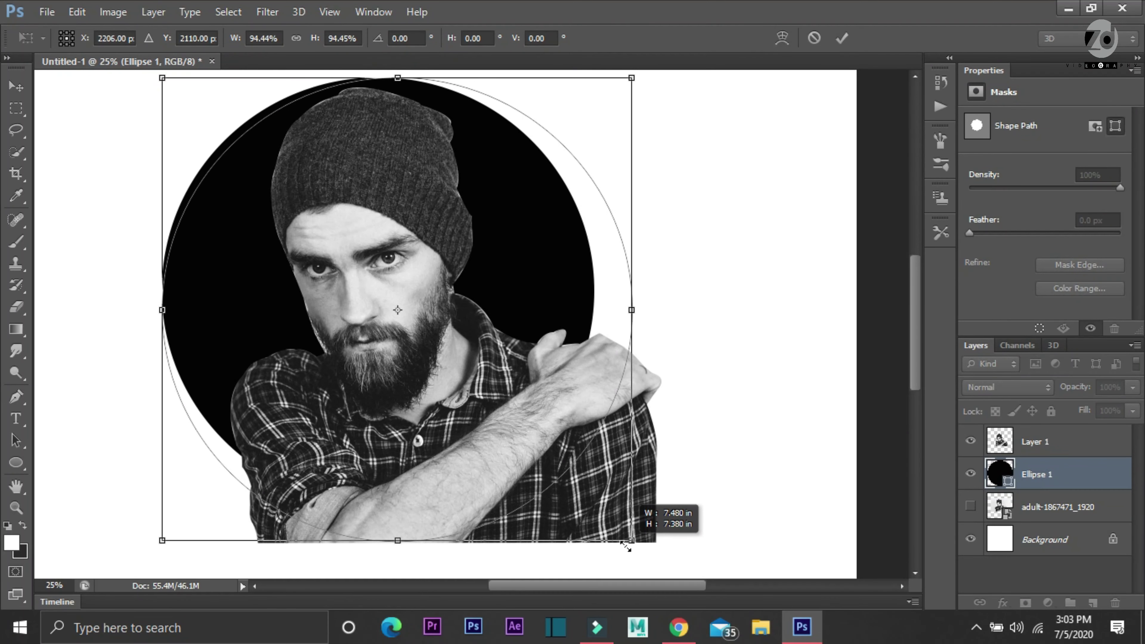
pyautogui.moveTo(570, 307)
pyautogui.mouseDown()
pyautogui.moveTo(550, 304)
pyautogui.moveTo(549, 288)
pyautogui.mouseUp()
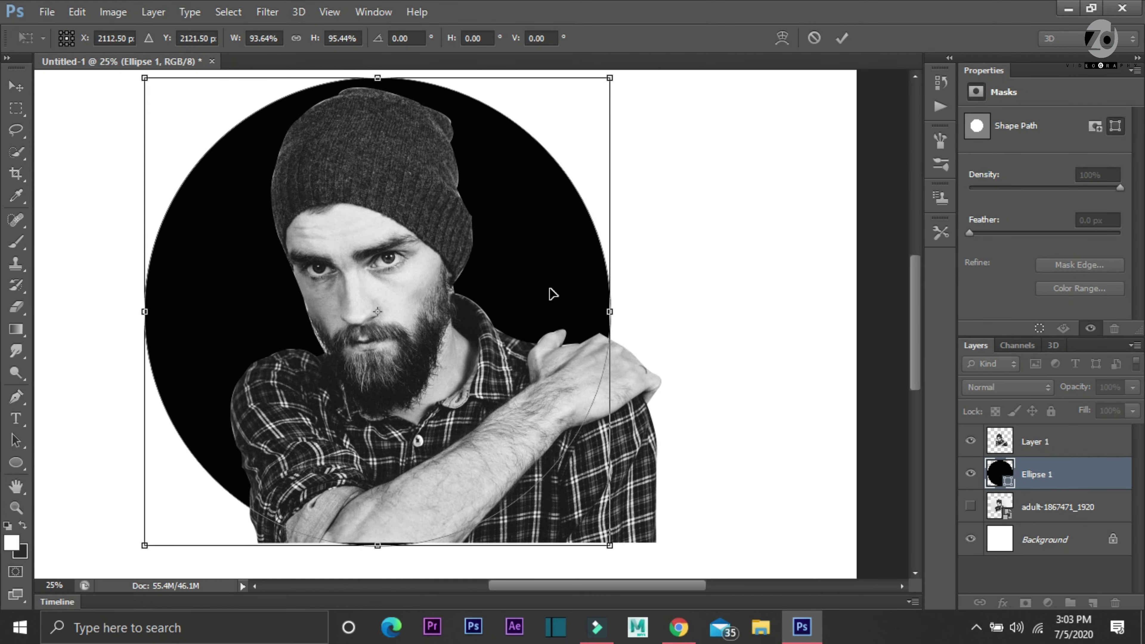
pyautogui.click(842, 37)
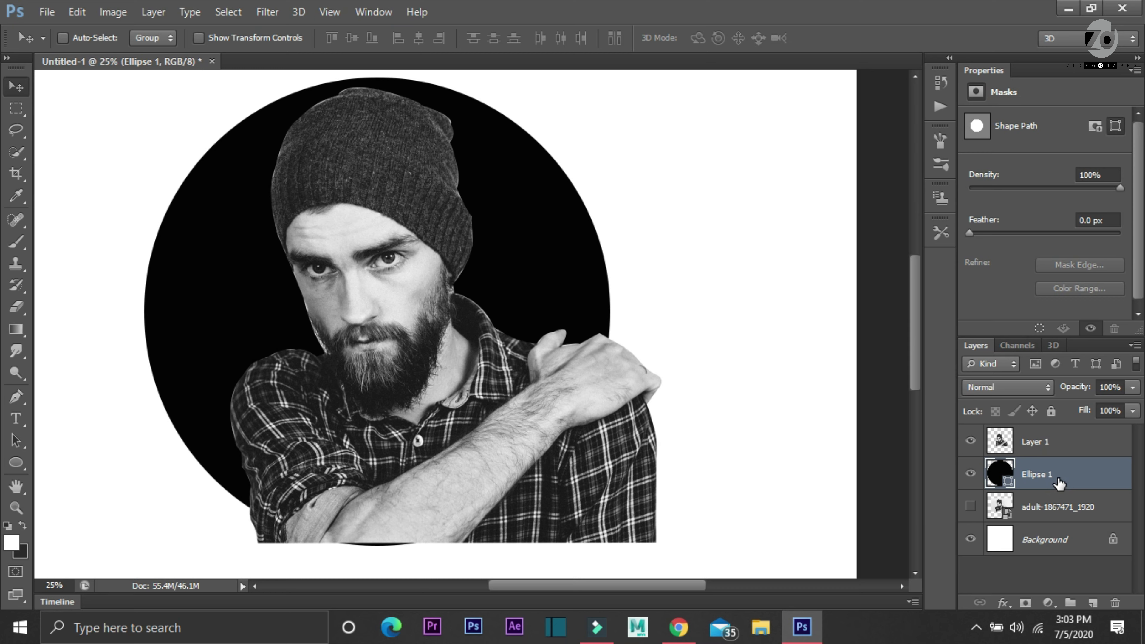
# Step: Rasterize the circle and erase the man's shirt outside the inverted circle selection
pyautogui.keyDown('ctrl'); pyautogui.click(1008, 482); pyautogui.keyUp('ctrl')
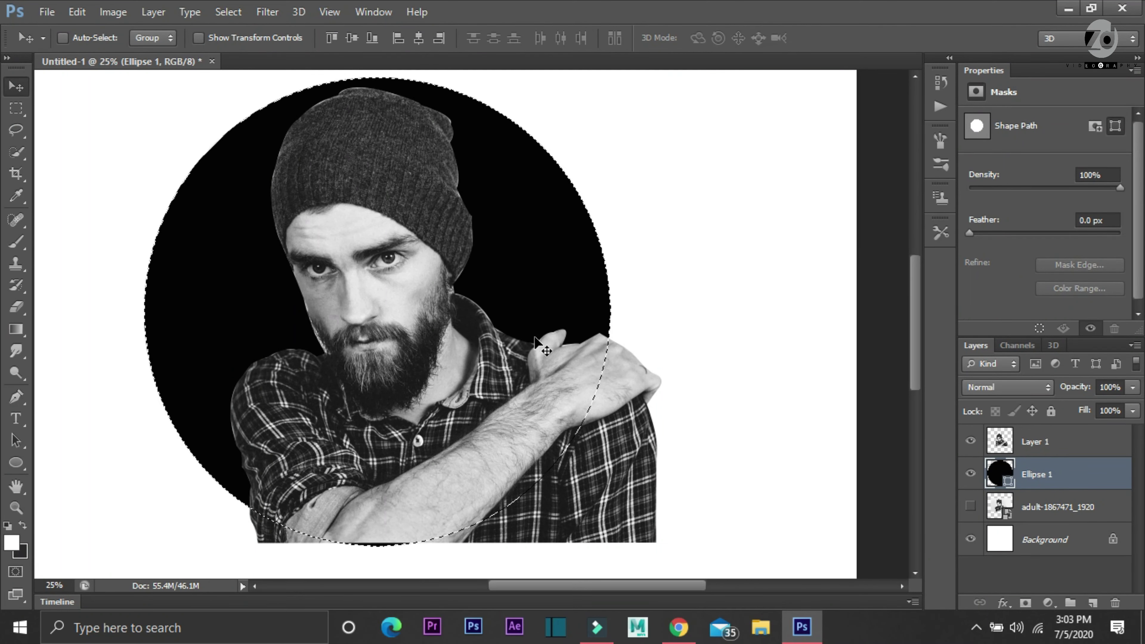
pyautogui.hotkey('ctrl', 'shift', 'i')
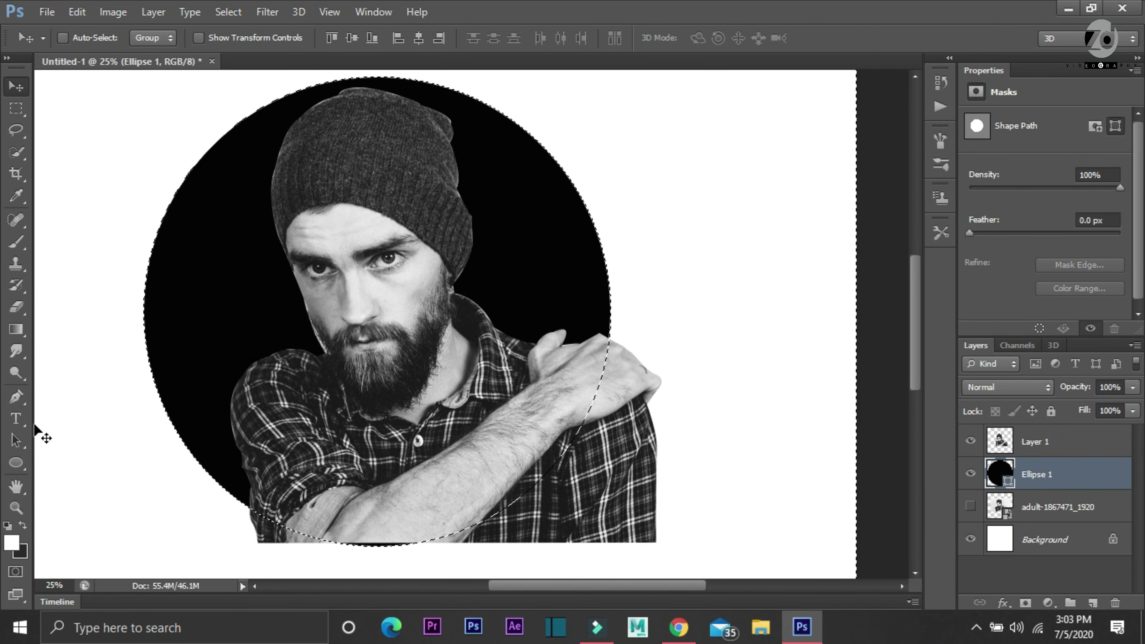
pyautogui.click(22, 311)
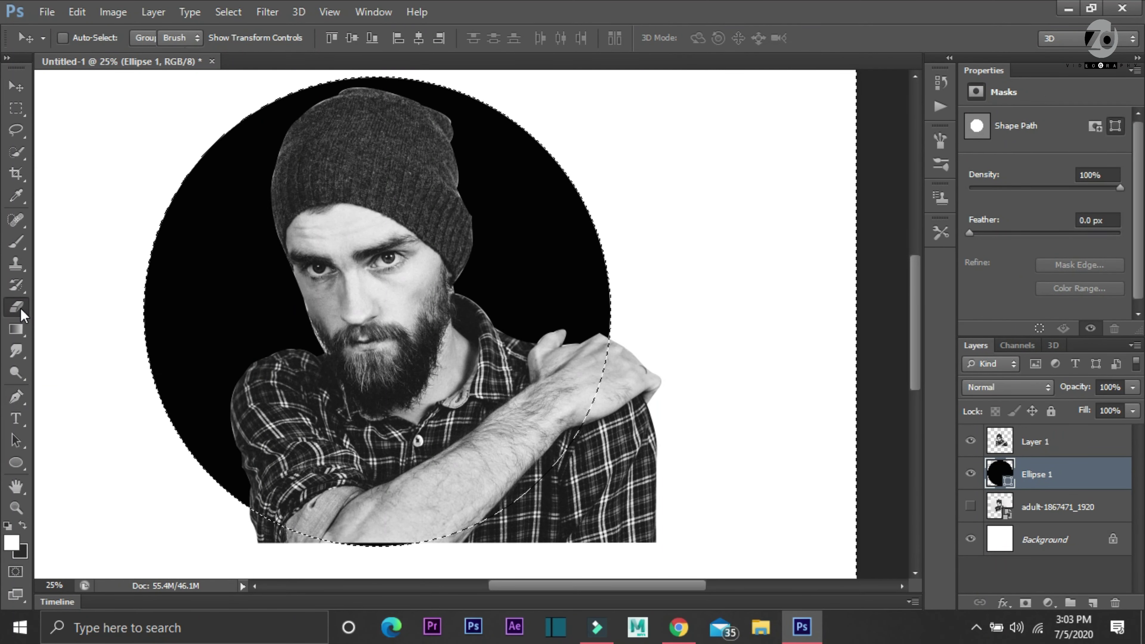
pyautogui.click(562, 409)
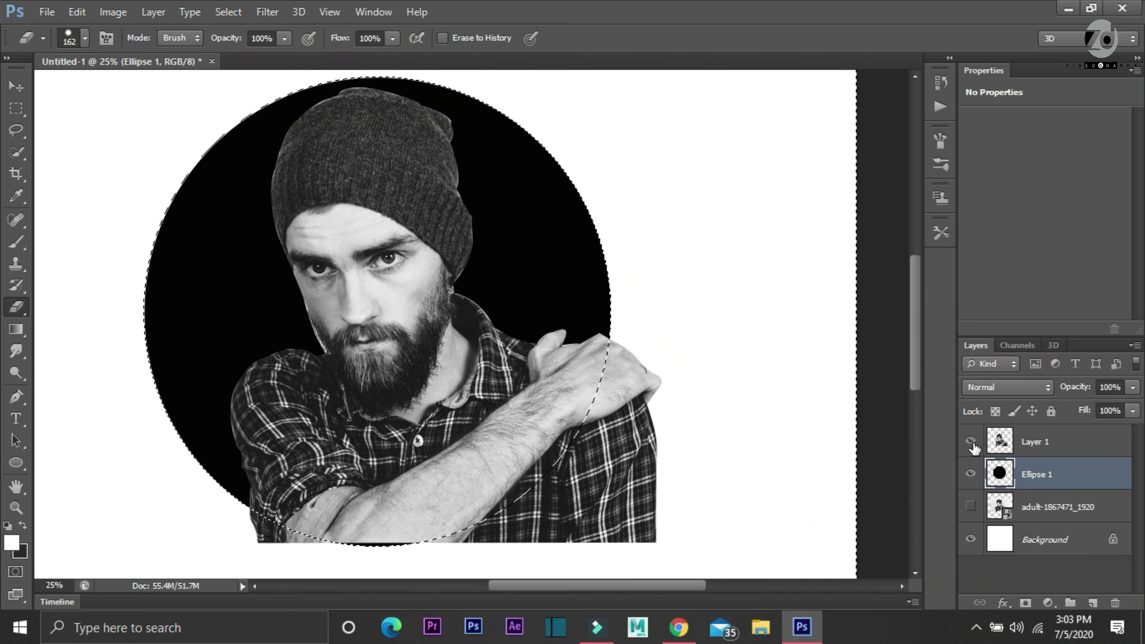
pyautogui.click(1032, 442)
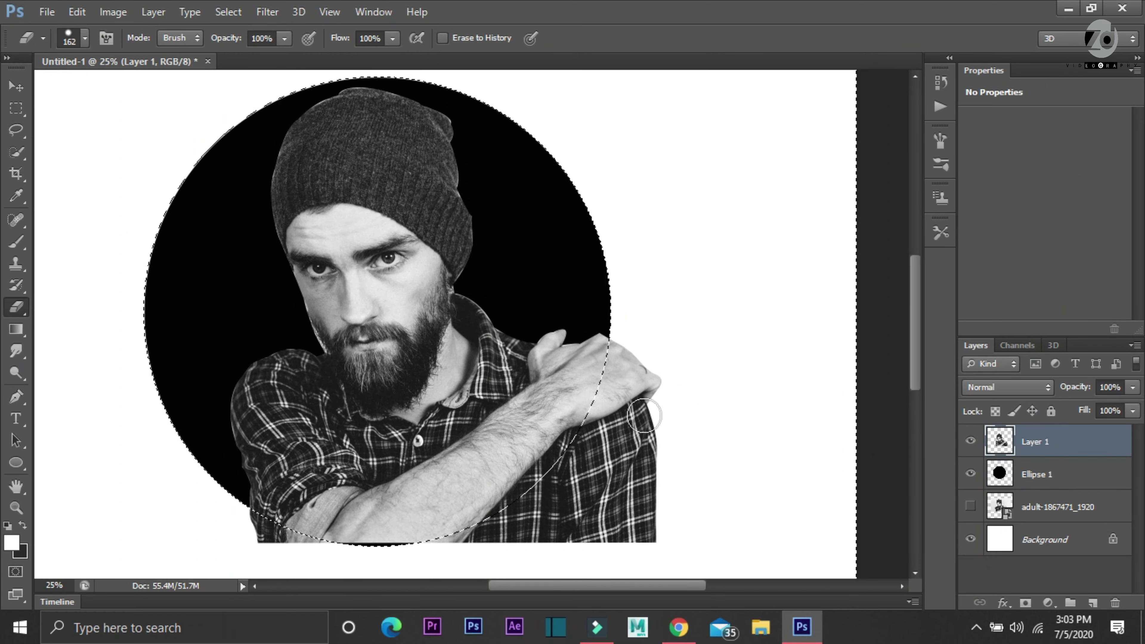
pyautogui.moveTo(650, 403)
pyautogui.mouseDown()
pyautogui.moveTo(619, 363)
pyautogui.moveTo(592, 455)
pyautogui.moveTo(568, 428)
pyautogui.mouseUp()
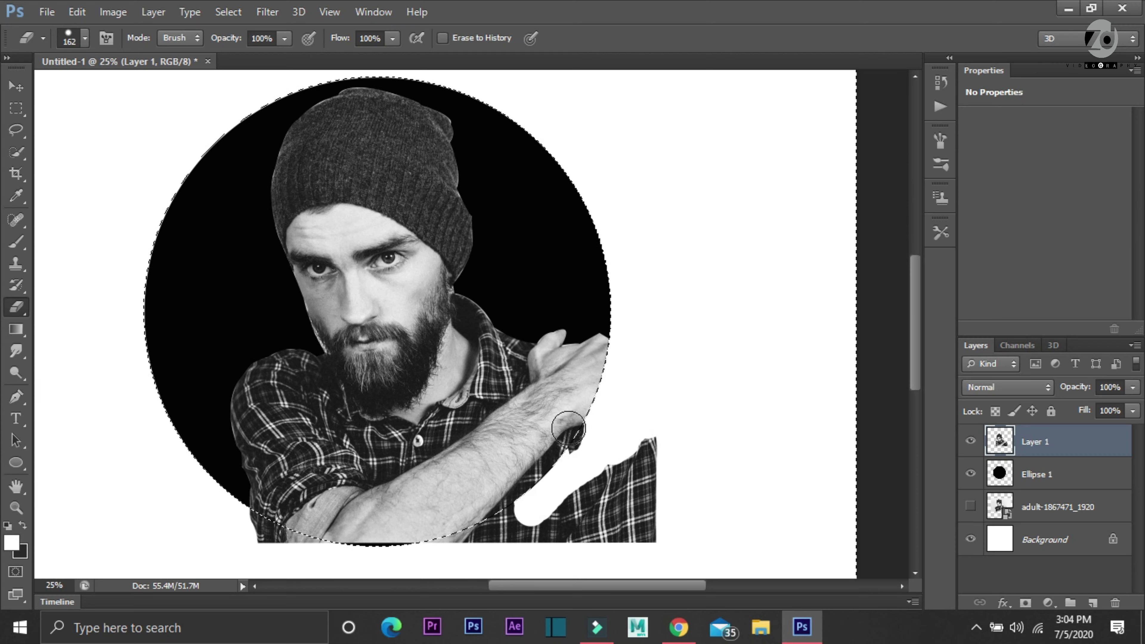
pyautogui.moveTo(630, 472)
pyautogui.mouseDown()
pyautogui.moveTo(588, 473)
pyautogui.moveTo(555, 506)
pyautogui.moveTo(478, 540)
pyautogui.moveTo(658, 477)
pyautogui.moveTo(629, 529)
pyautogui.moveTo(586, 536)
pyautogui.moveTo(617, 498)
pyautogui.moveTo(465, 573)
pyautogui.moveTo(434, 547)
pyautogui.moveTo(350, 568)
pyautogui.moveTo(400, 539)
pyautogui.moveTo(294, 555)
pyautogui.moveTo(245, 512)
pyautogui.moveTo(315, 546)
pyautogui.mouseUp()
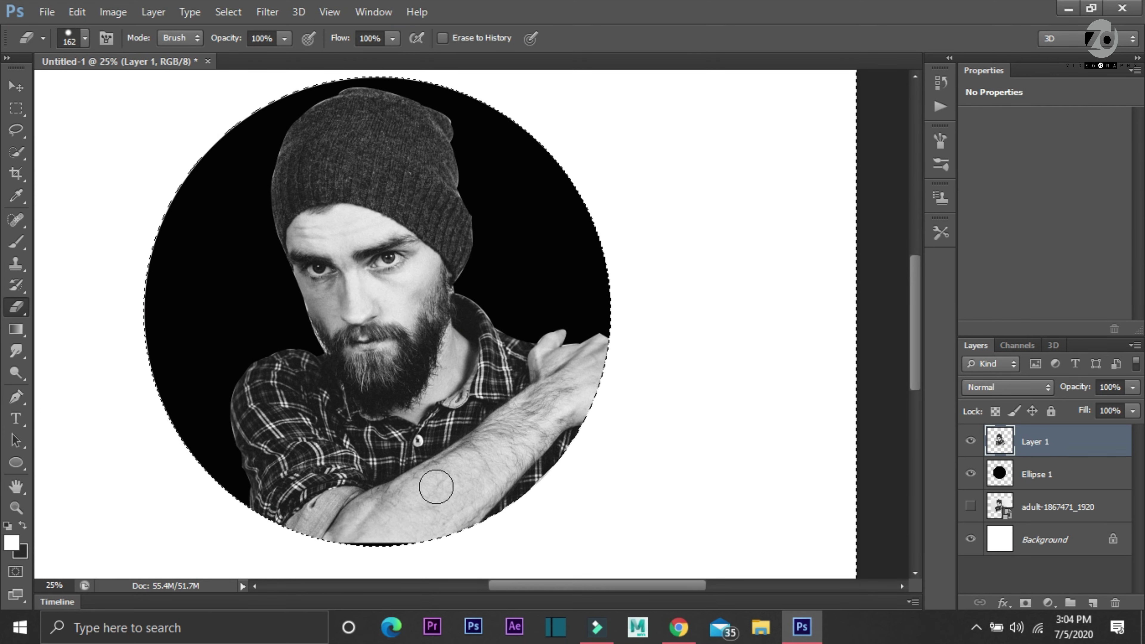
# Step: Shift the black circle layer slightly with the Move tool
pyautogui.click(1055, 479)
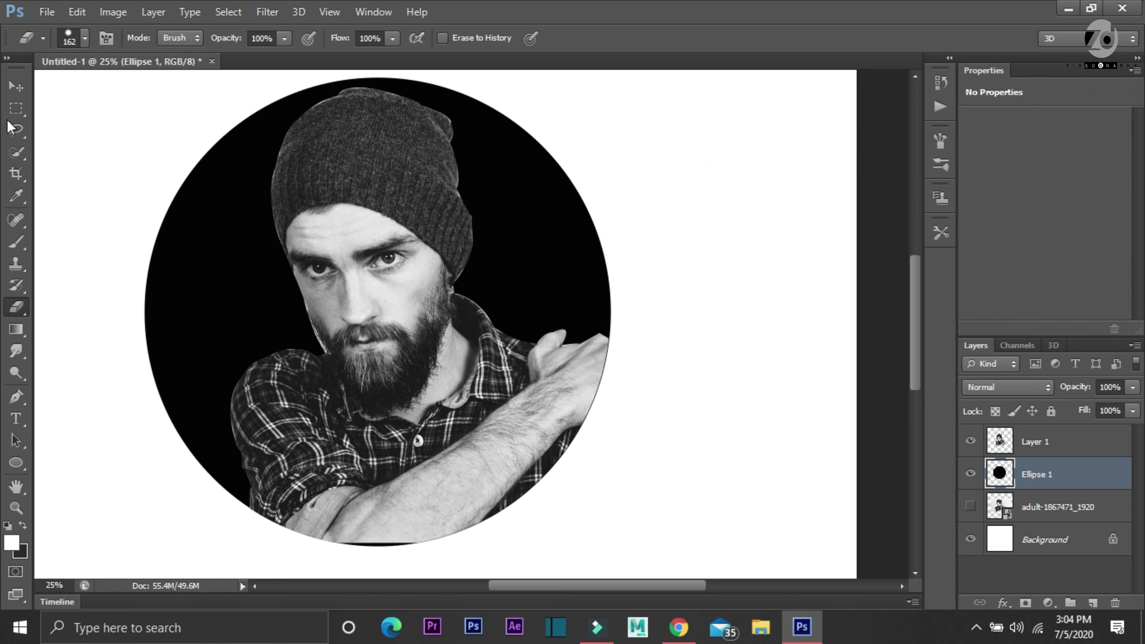
pyautogui.click(30, 86)
pyautogui.moveTo(432, 323); pyautogui.dragTo(433, 321)
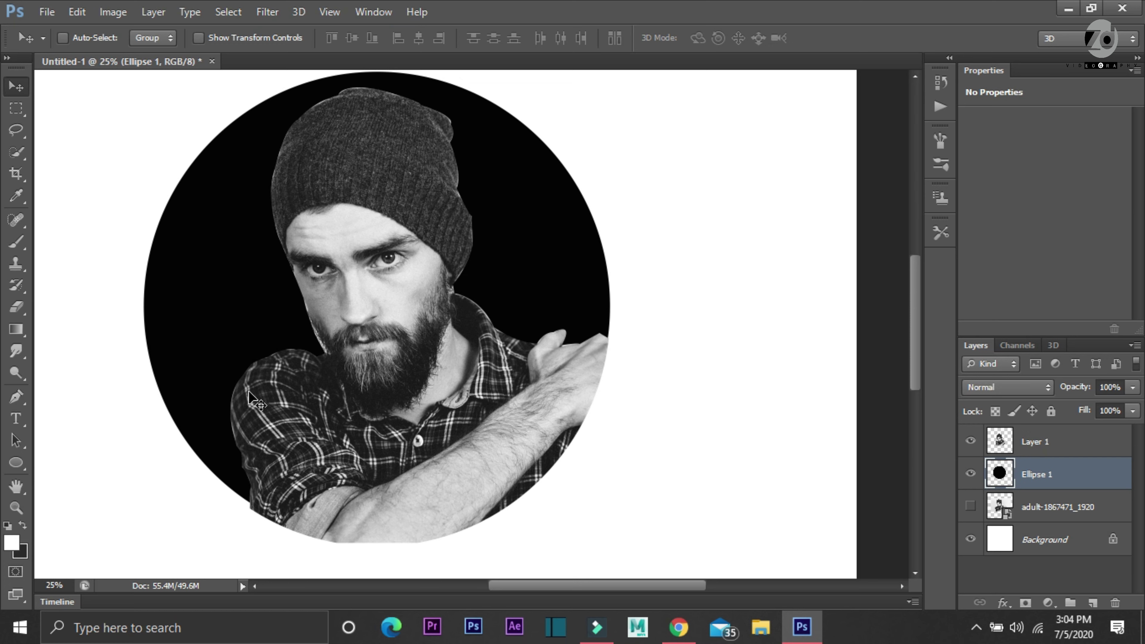
# Step: On Layer 1, erase the shirt and arm lying outside the inverted circle selection
pyautogui.click(1055, 451)
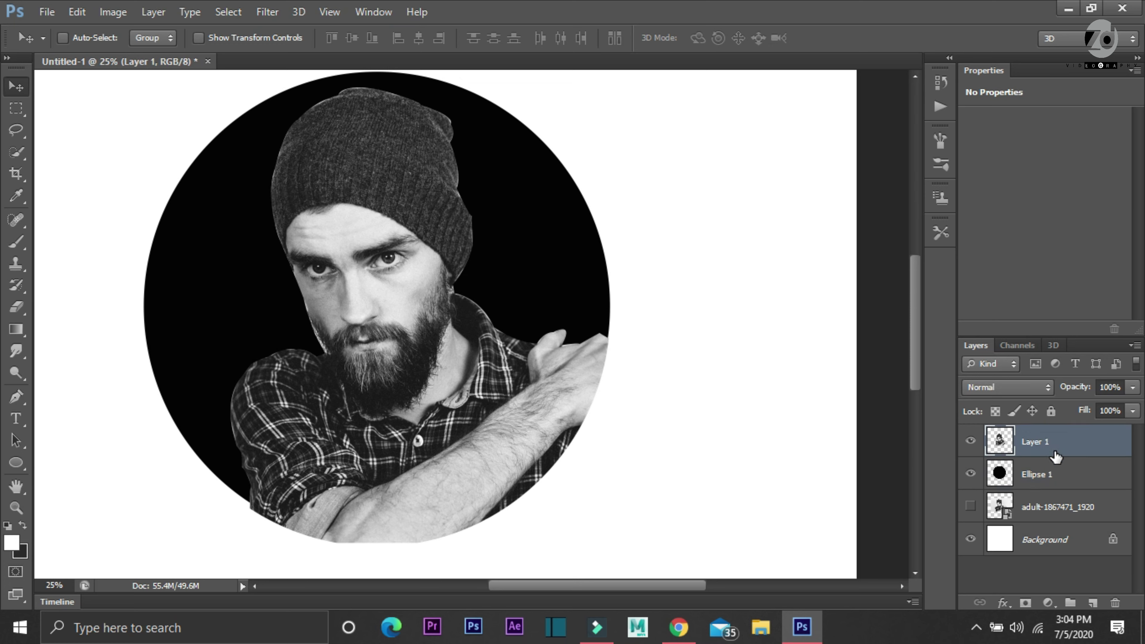
pyautogui.keyDown('ctrl'); pyautogui.click(999, 479); pyautogui.keyUp('ctrl')
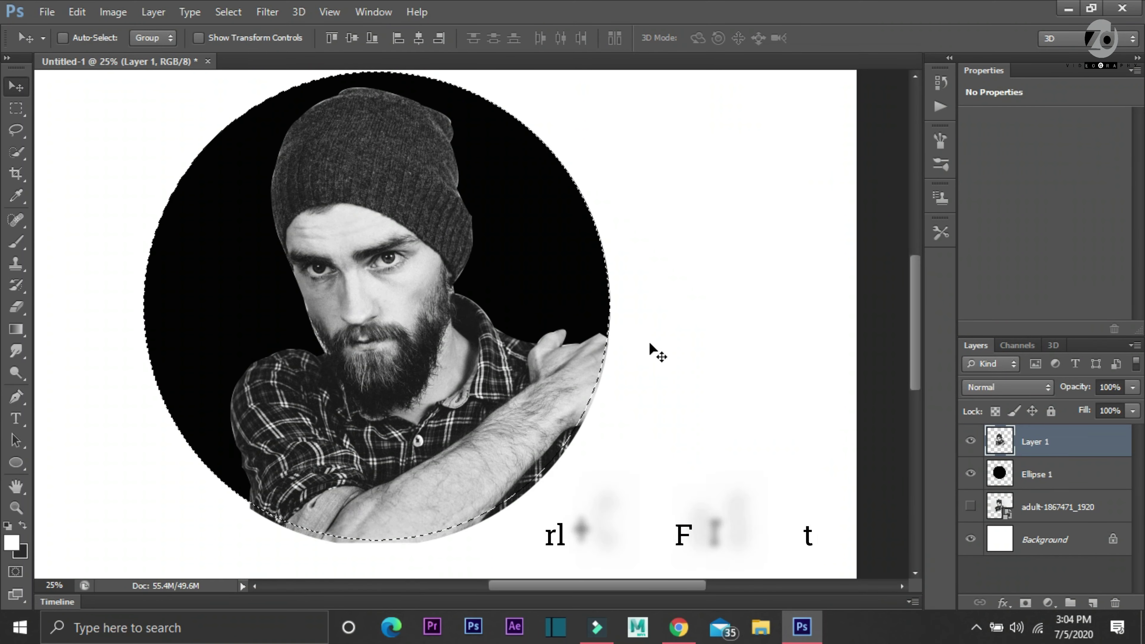
pyautogui.hotkey('ctrl', 'shift', 'i')
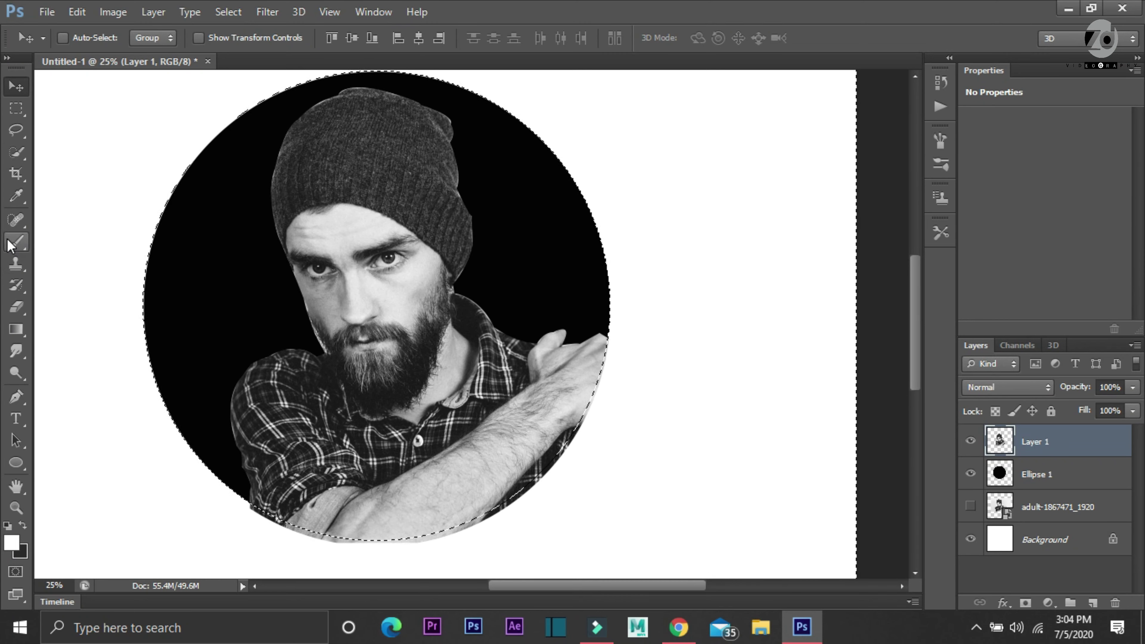
pyautogui.click(16, 307)
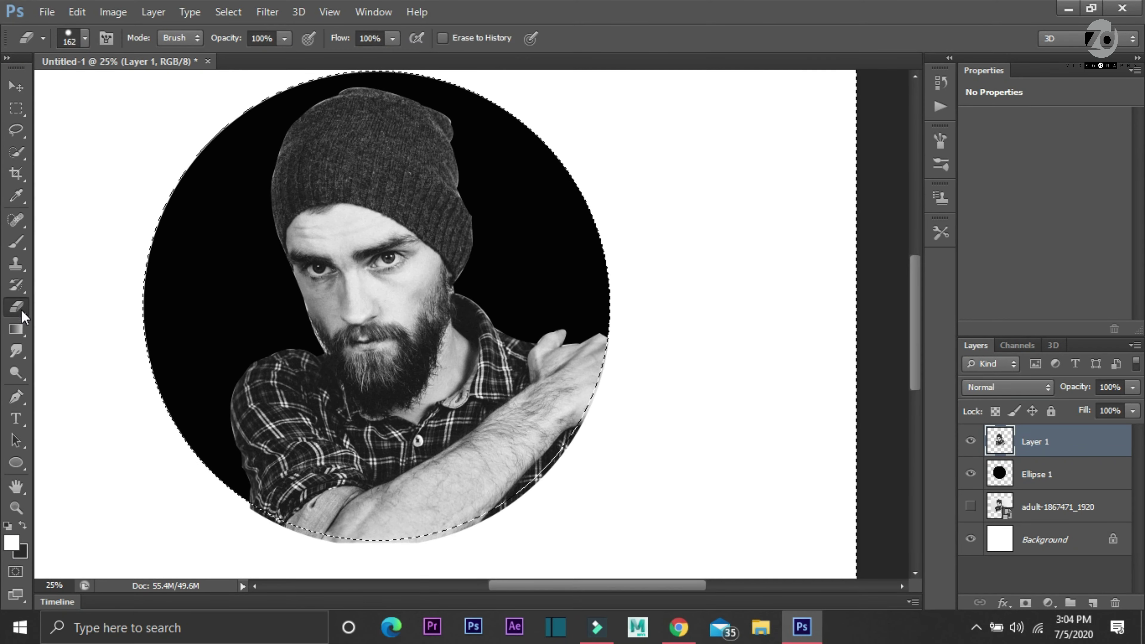
pyautogui.moveTo(233, 491)
pyautogui.mouseDown()
pyautogui.moveTo(249, 530)
pyautogui.moveTo(377, 549)
pyautogui.mouseUp()
pyautogui.moveTo(284, 523); pyautogui.dragTo(361, 545)
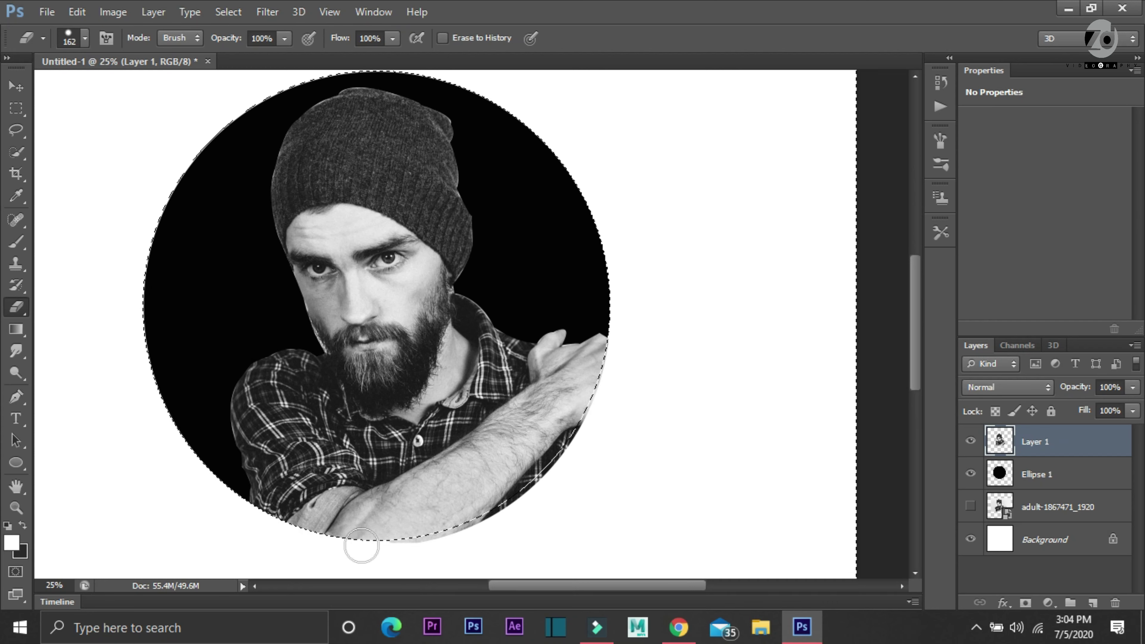
pyautogui.moveTo(413, 516); pyautogui.dragTo(447, 527)
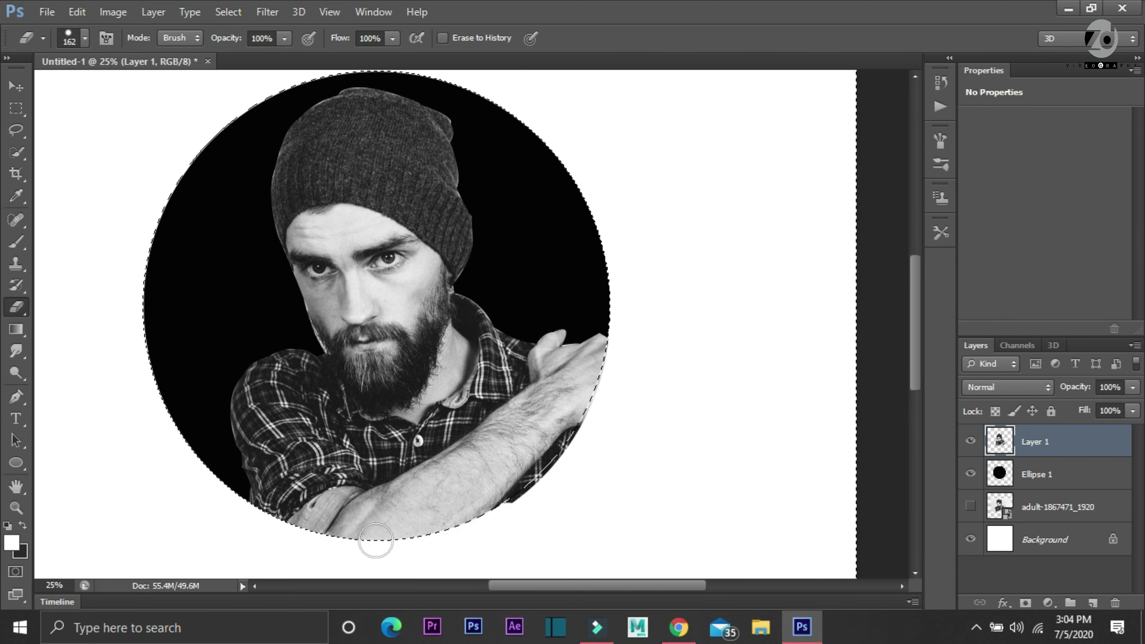
pyautogui.moveTo(375, 552)
pyautogui.mouseDown()
pyautogui.moveTo(507, 519)
pyautogui.moveTo(600, 393)
pyautogui.moveTo(482, 514)
pyautogui.moveTo(360, 555)
pyautogui.moveTo(192, 476)
pyautogui.mouseUp()
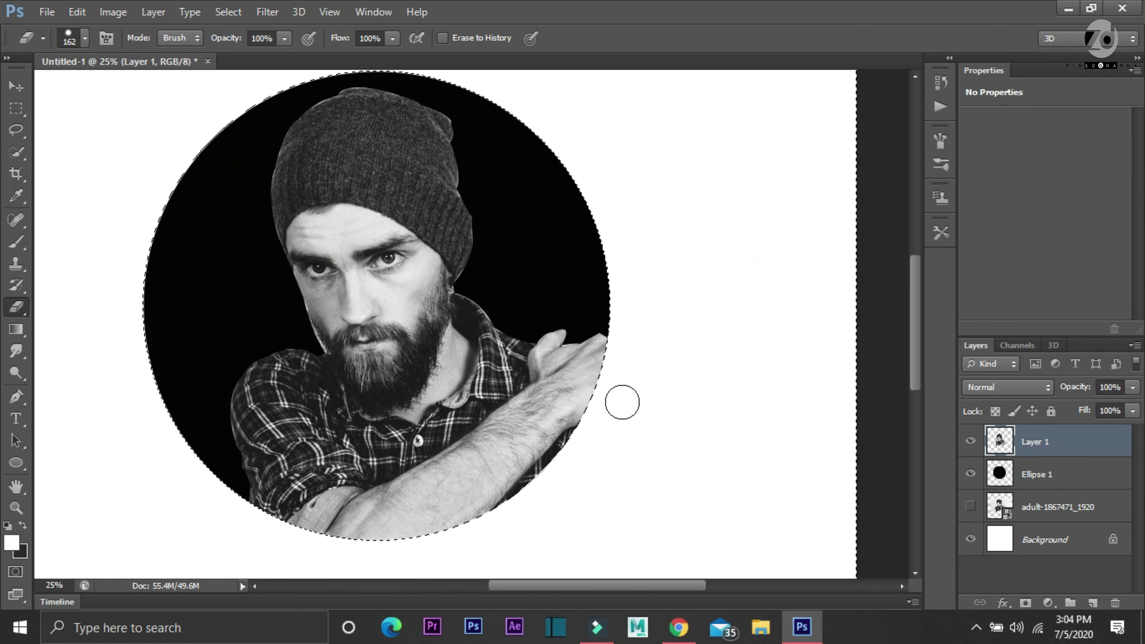
# Step: Deselect and zoom in and out to check the trimmed edge
pyautogui.hotkey('ctrl', 'd')
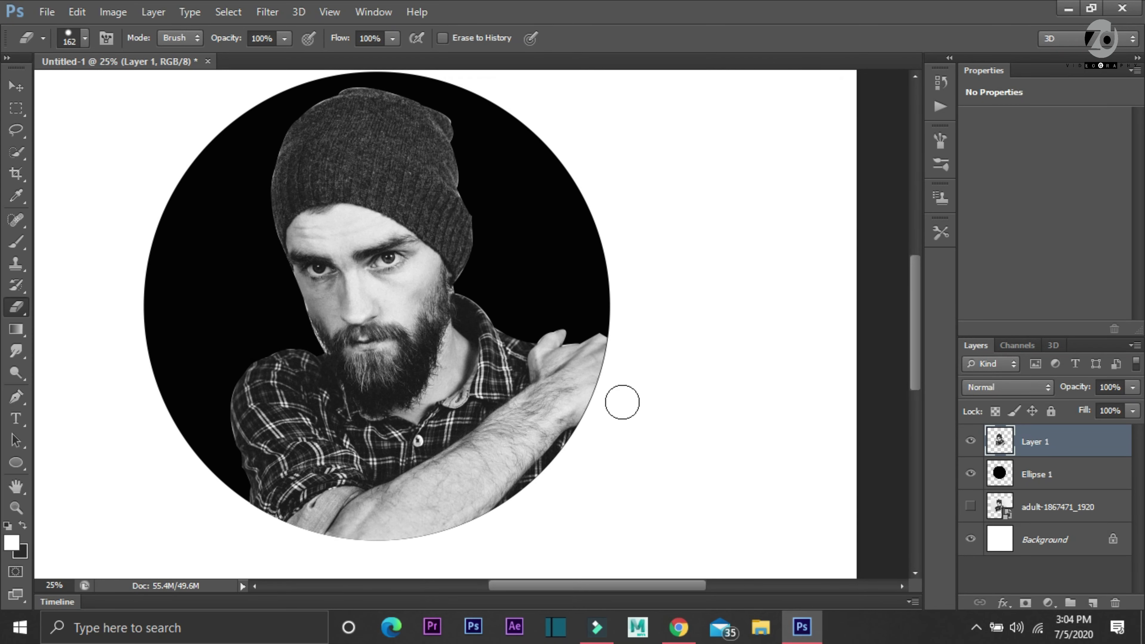
pyautogui.hotkey('ctrl', '-')
pyautogui.hotkey('ctrl', '-')
pyautogui.hotkey('ctrl', '+')
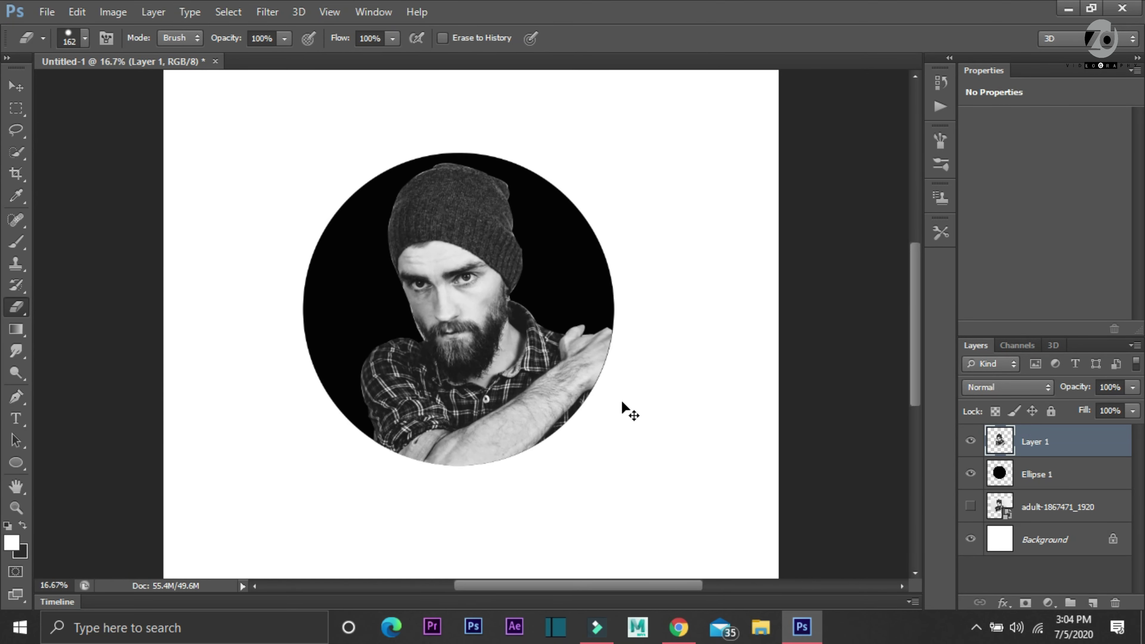
pyautogui.hotkey('ctrl', '+')
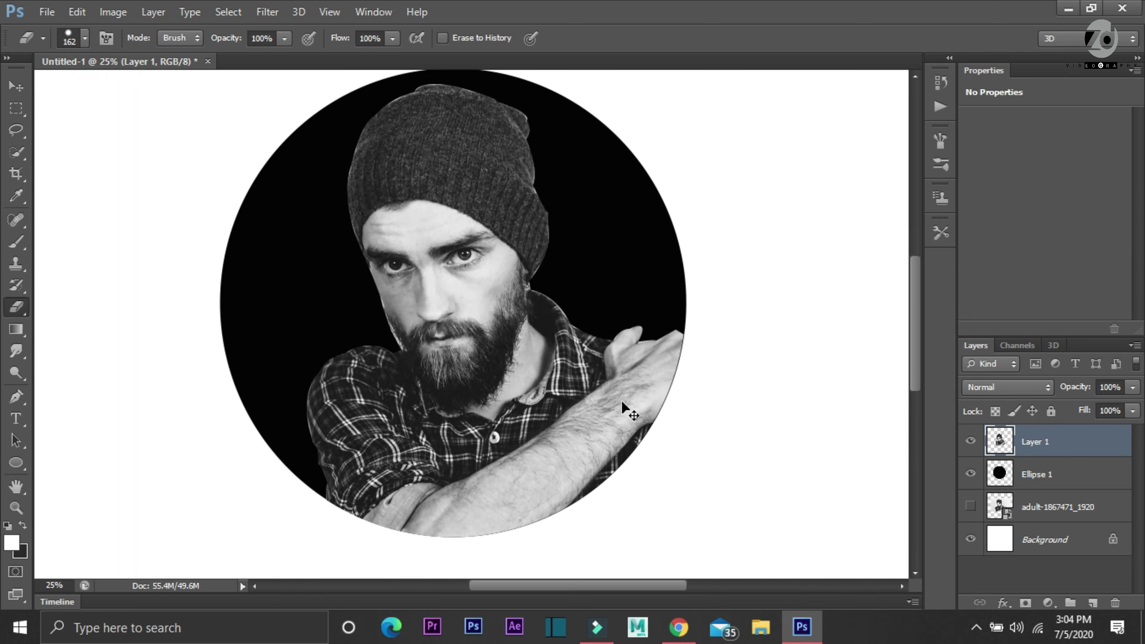
pyautogui.hotkey('ctrl', '-')
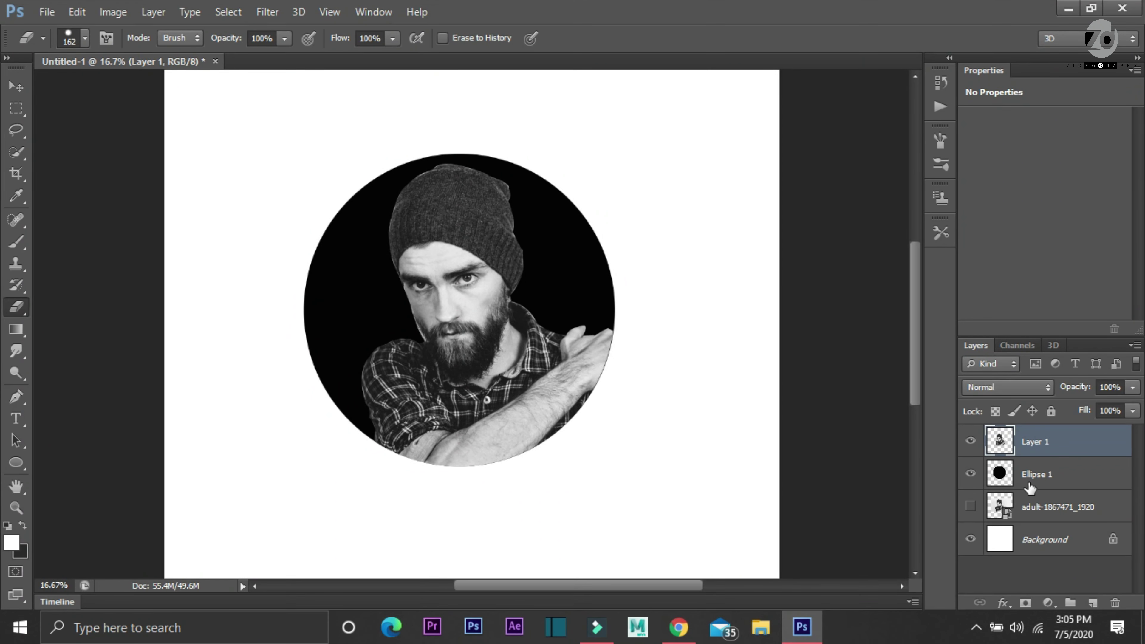
# Step: Merge Ellipse 1 with Layer 1 and nudge the merged layer slightly left
pyautogui.keyDown('shift'); pyautogui.click(1059, 482); pyautogui.keyUp('shift')
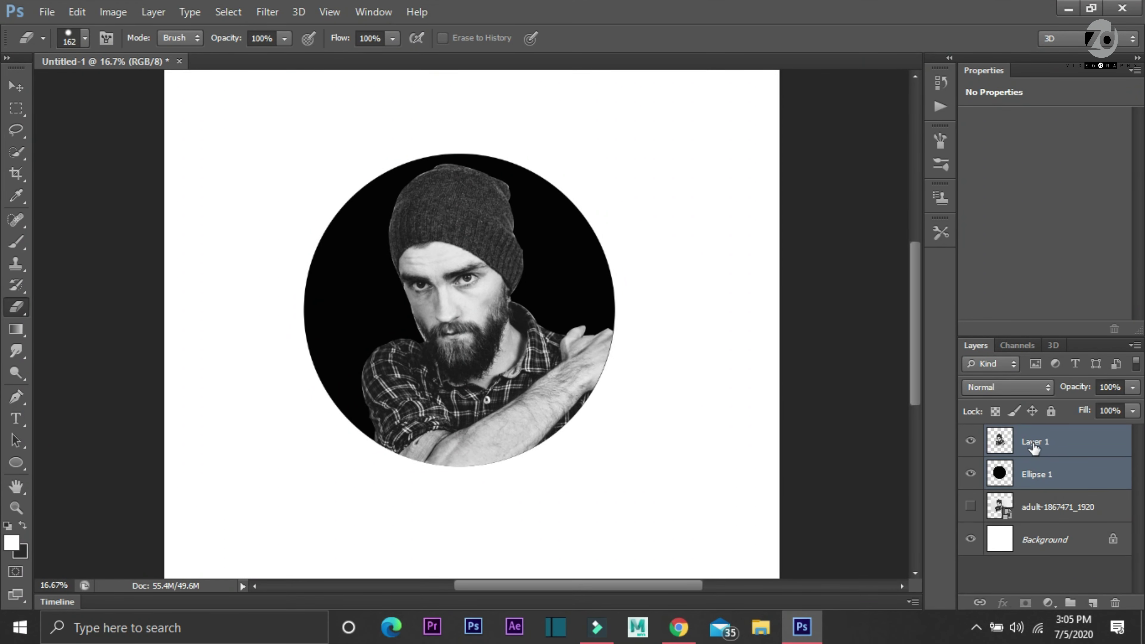
pyautogui.rightClick(1043, 441)
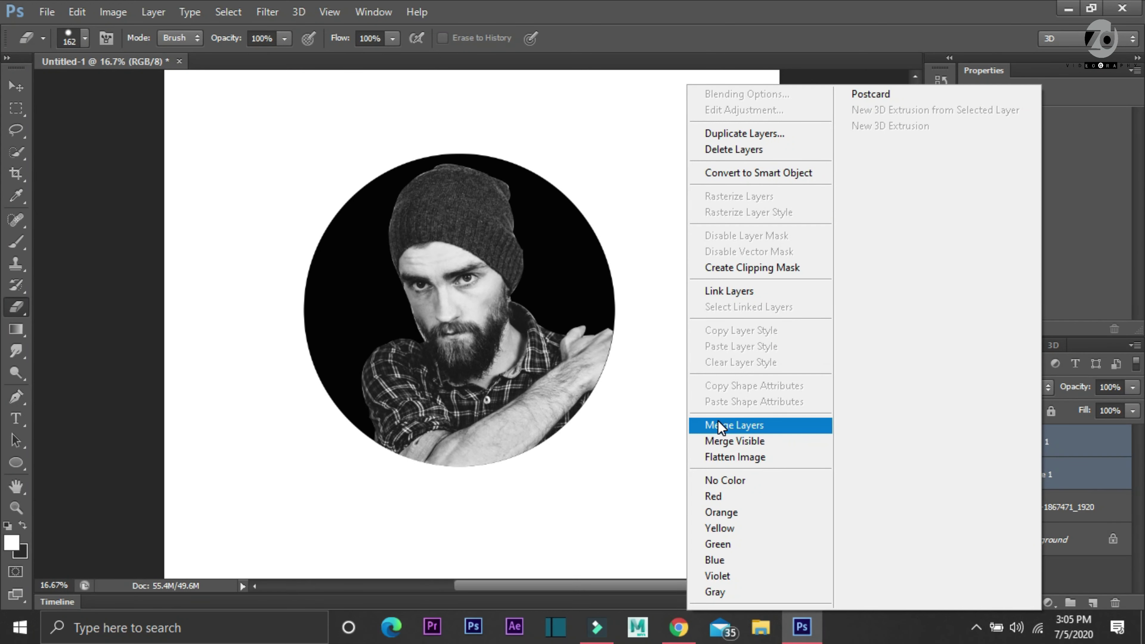
pyautogui.click(717, 425)
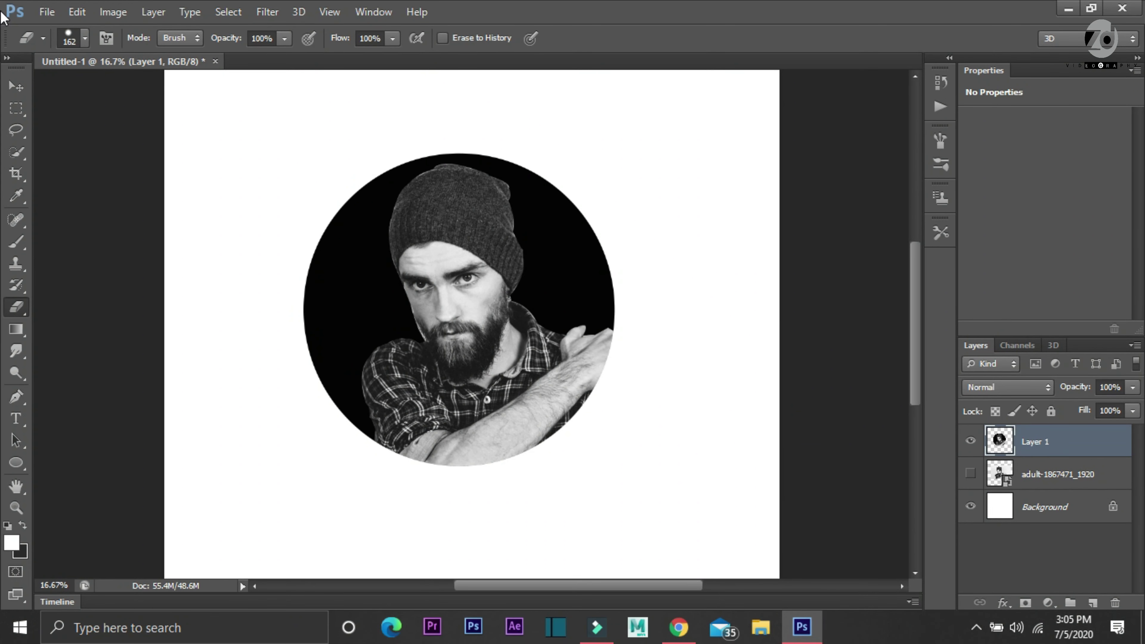
pyautogui.click(17, 89)
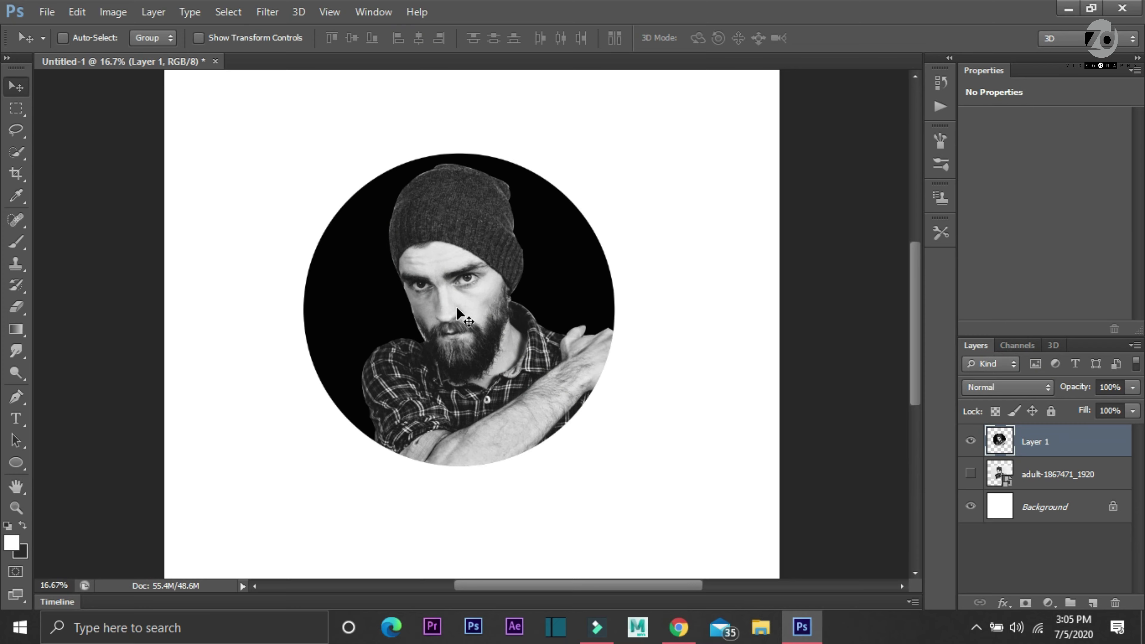
pyautogui.moveTo(456, 306)
pyautogui.mouseDown()
pyautogui.moveTo(454, 292)
pyautogui.moveTo(446, 315)
pyautogui.mouseUp()
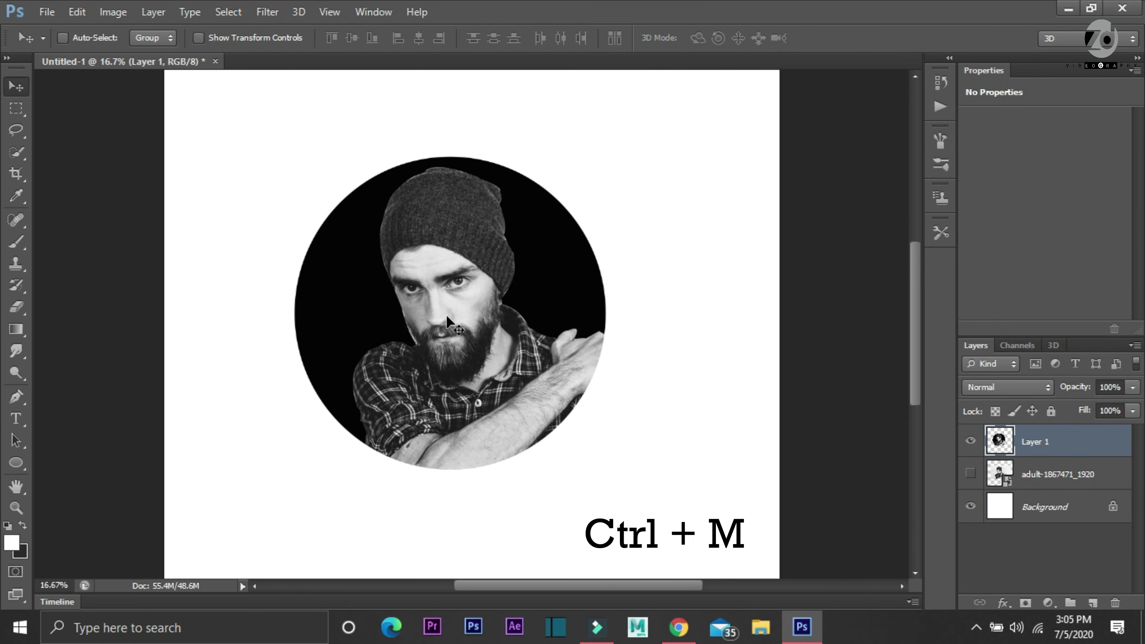
# Step: Apply a gentle Curves S-curve, darkening the shadows and lifting the highlights
pyautogui.hotkey('ctrl', 'm')
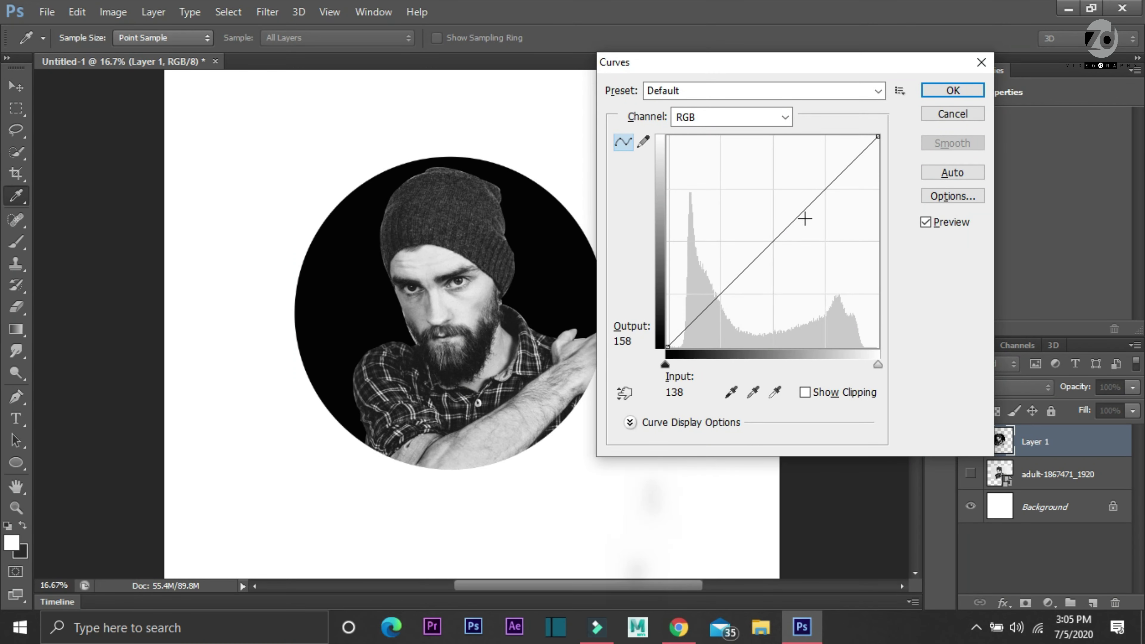
pyautogui.moveTo(807, 211)
pyautogui.mouseDown()
pyautogui.moveTo(824, 221)
pyautogui.moveTo(796, 197)
pyautogui.moveTo(810, 203)
pyautogui.moveTo(835, 167)
pyautogui.mouseUp()
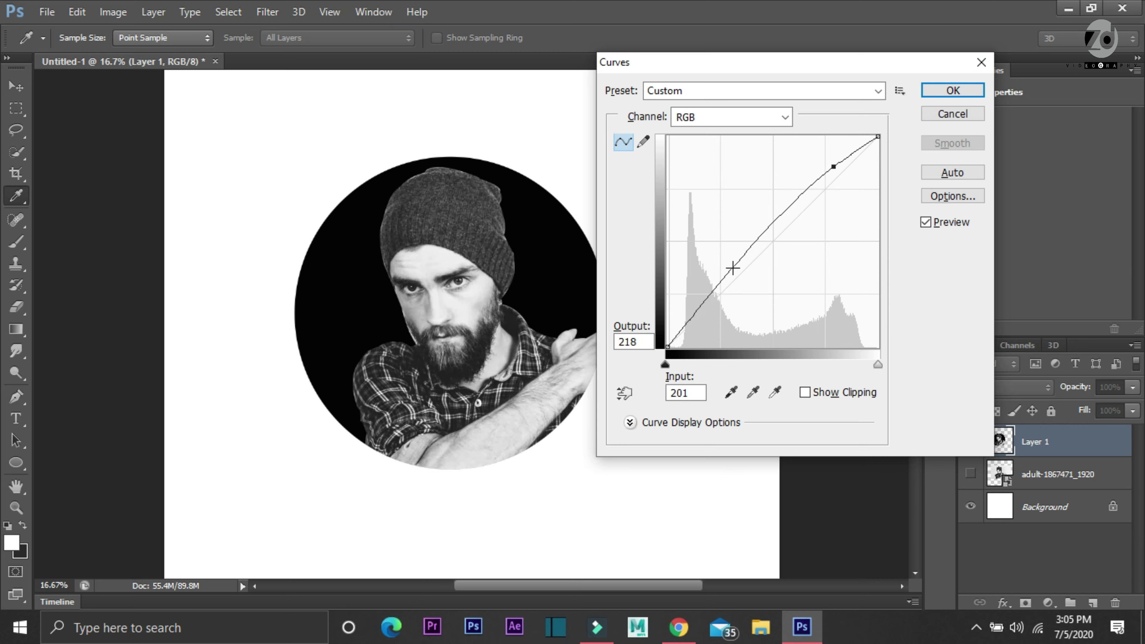
pyautogui.moveTo(697, 313); pyautogui.dragTo(703, 324)
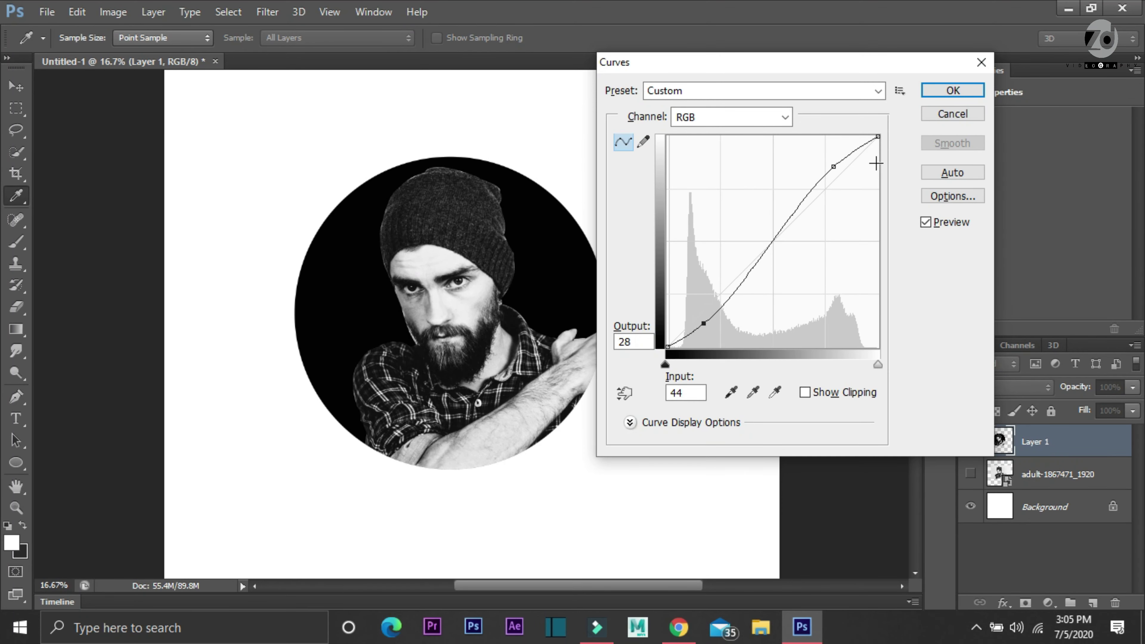
pyautogui.moveTo(834, 163); pyautogui.dragTo(841, 166)
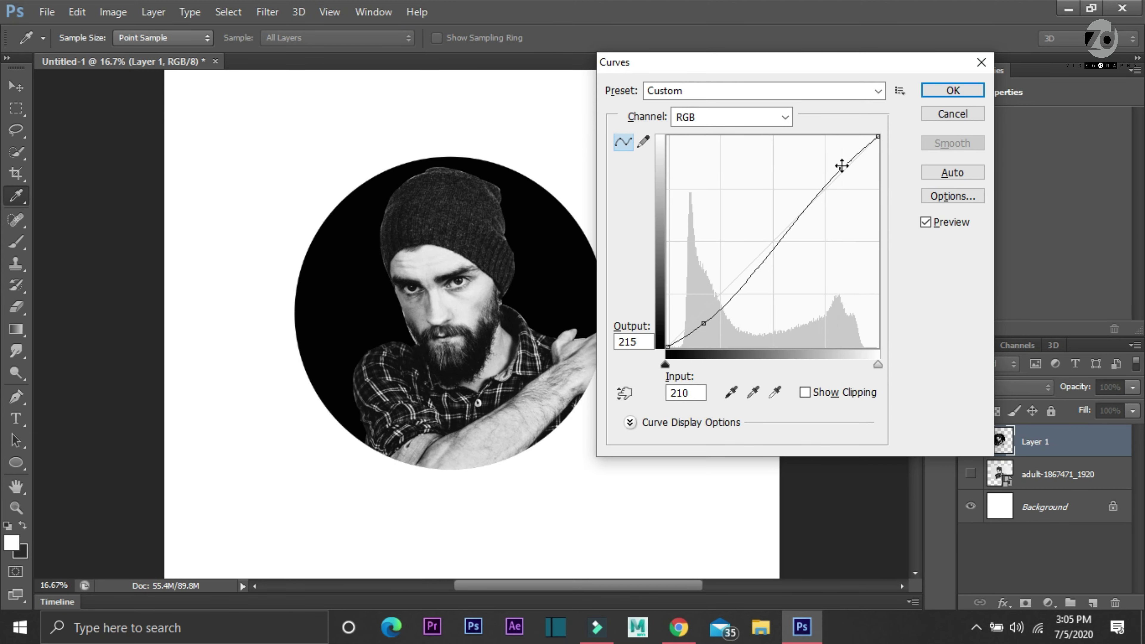
pyautogui.click(943, 91)
pyautogui.press('v')
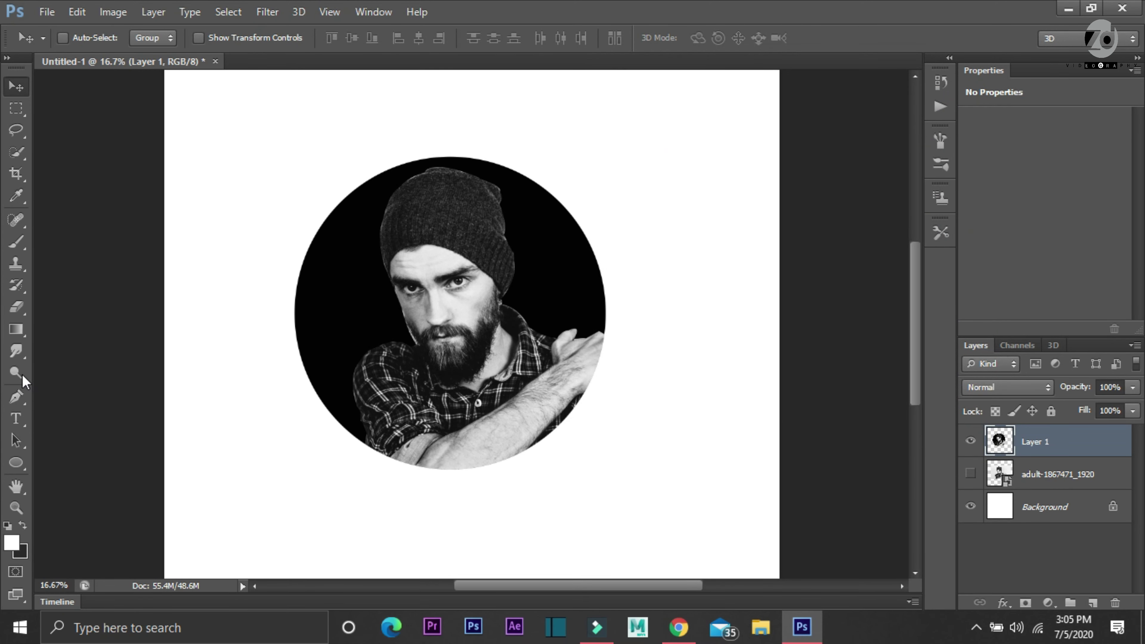
# Step: With the Smudge tool at 112 px, drag the circle's black edge down into a drip
pyautogui.click(13, 357)
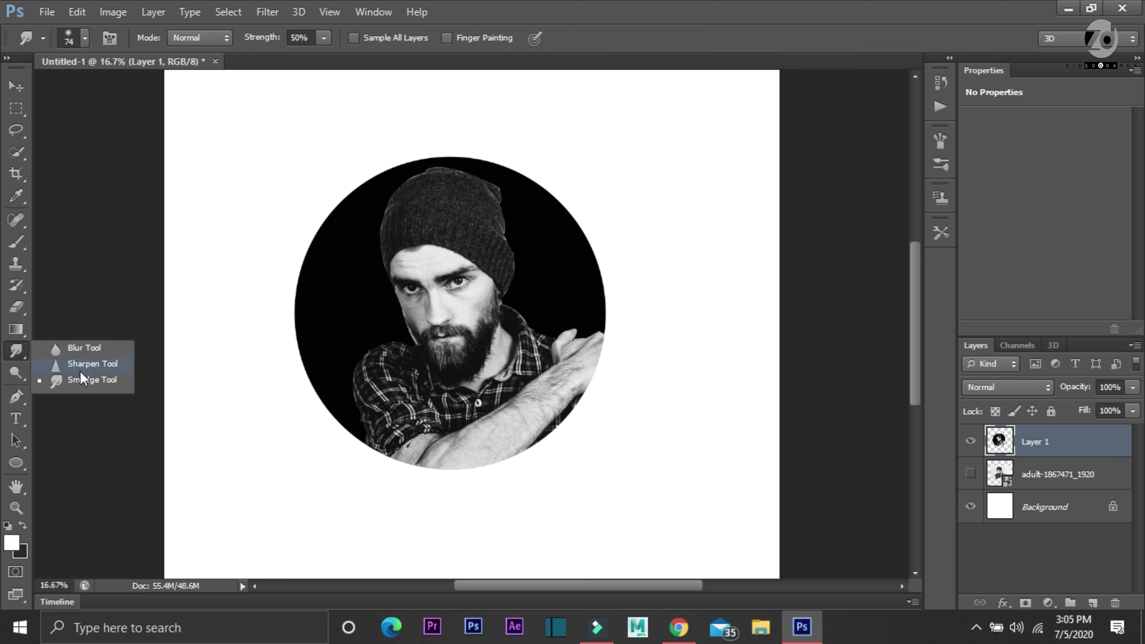
pyautogui.click(80, 383)
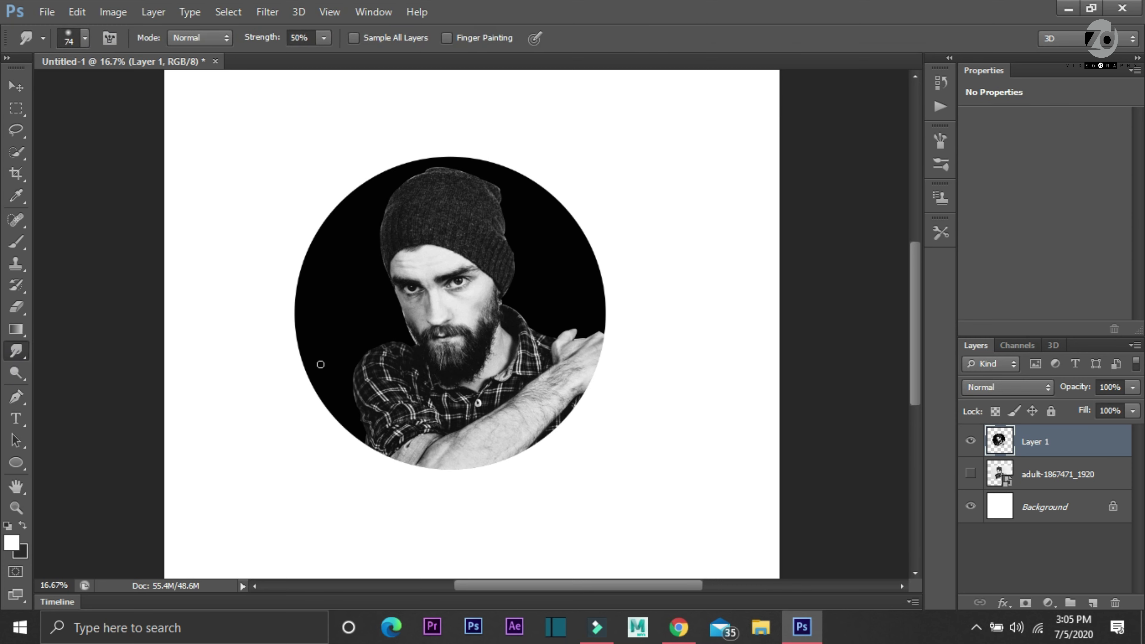
pyautogui.click(87, 38)
pyautogui.click(111, 92)
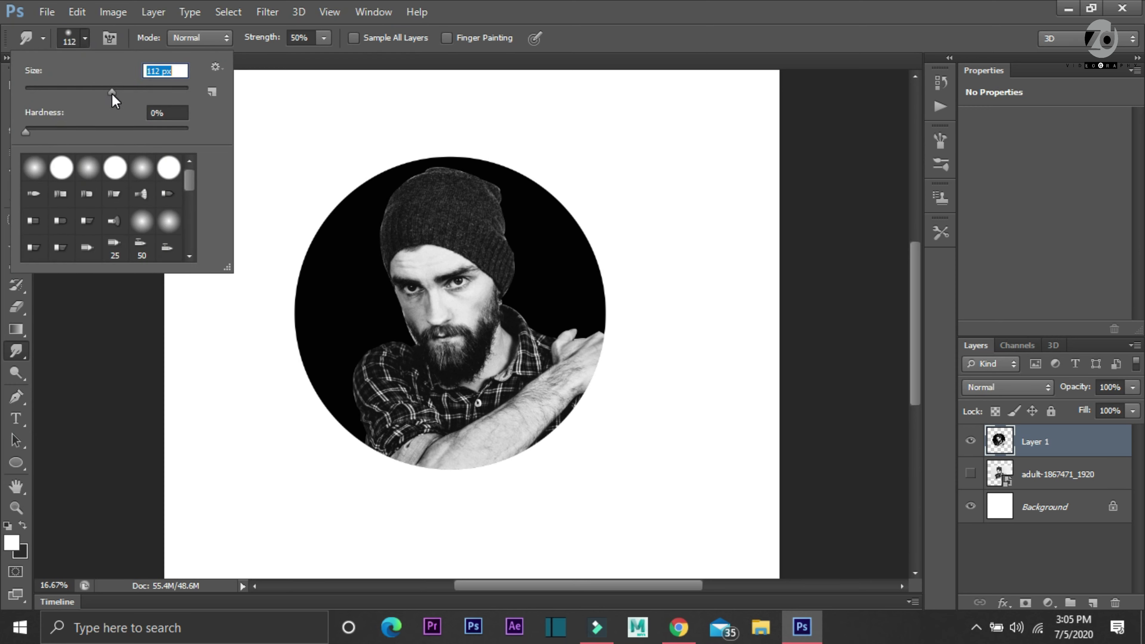
pyautogui.click(307, 364)
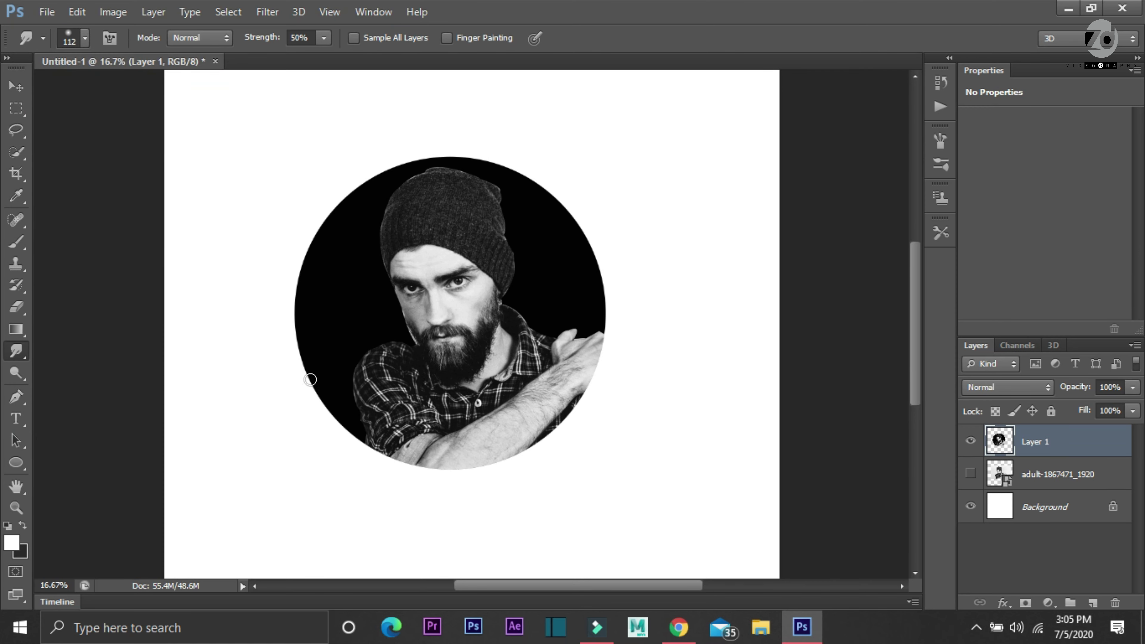
pyautogui.moveTo(307, 364)
pyautogui.mouseDown()
pyautogui.moveTo(315, 428)
pyautogui.moveTo(370, 470)
pyautogui.moveTo(404, 519)
pyautogui.mouseUp()
# Step: At 158 px, pull drips down from the circle's bottom and below the arm's right edge
pyautogui.click(85, 38)
pyautogui.write('158')
pyautogui.press('Return')
pyautogui.moveTo(464, 465); pyautogui.dragTo(475, 506)
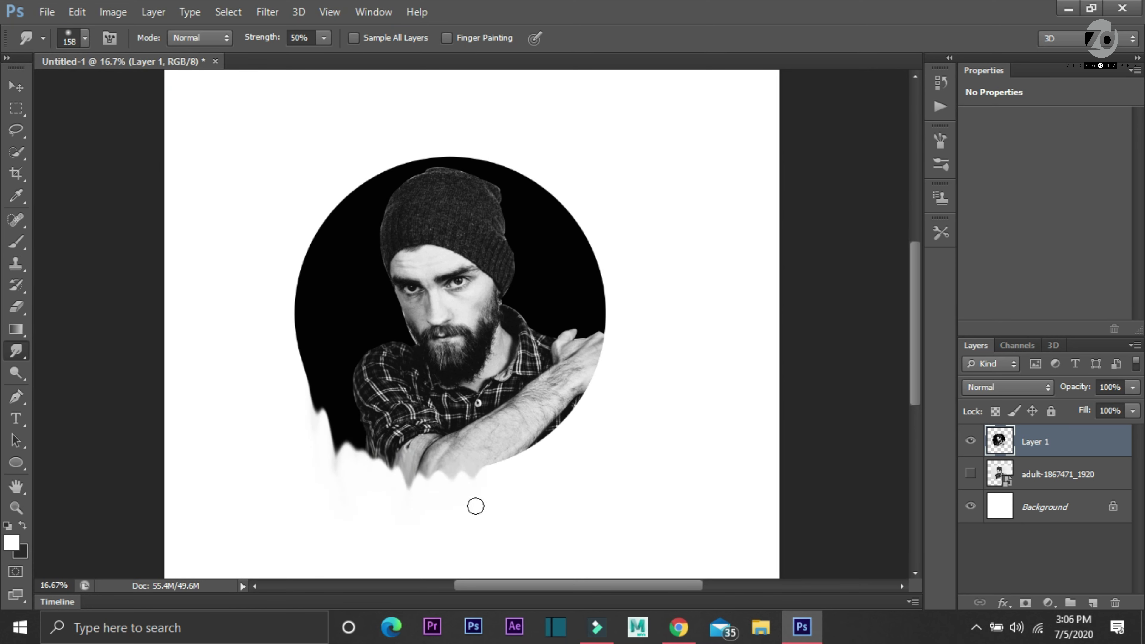
pyautogui.moveTo(531, 450); pyautogui.dragTo(527, 493)
pyautogui.moveTo(555, 417); pyautogui.dragTo(551, 454)
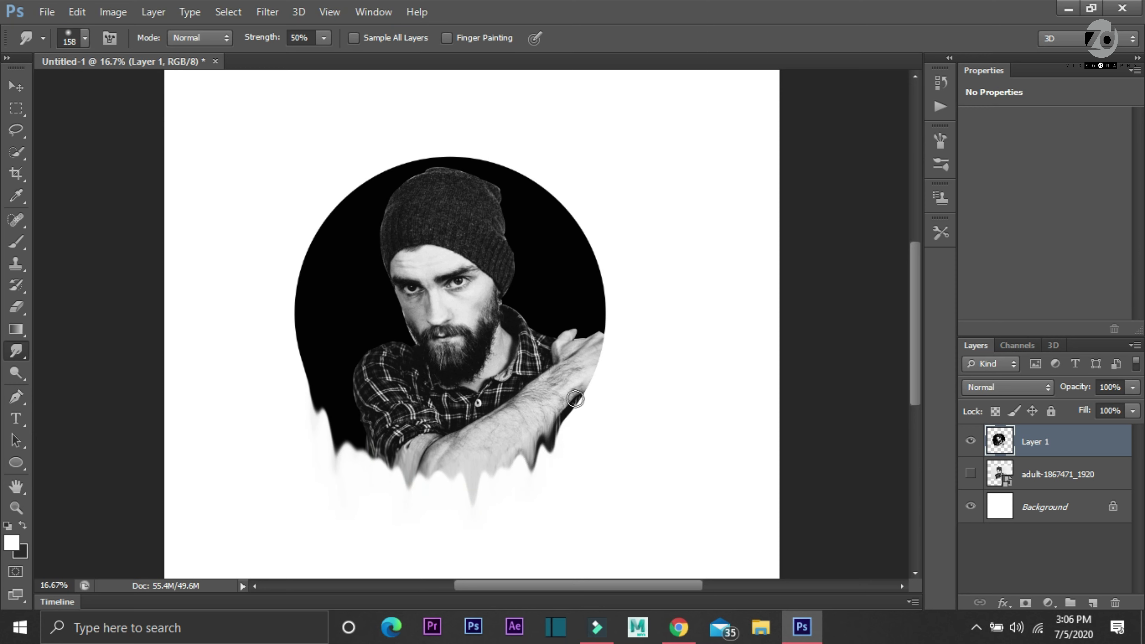
pyautogui.moveTo(572, 390); pyautogui.dragTo(567, 438)
pyautogui.moveTo(591, 363); pyautogui.dragTo(588, 417)
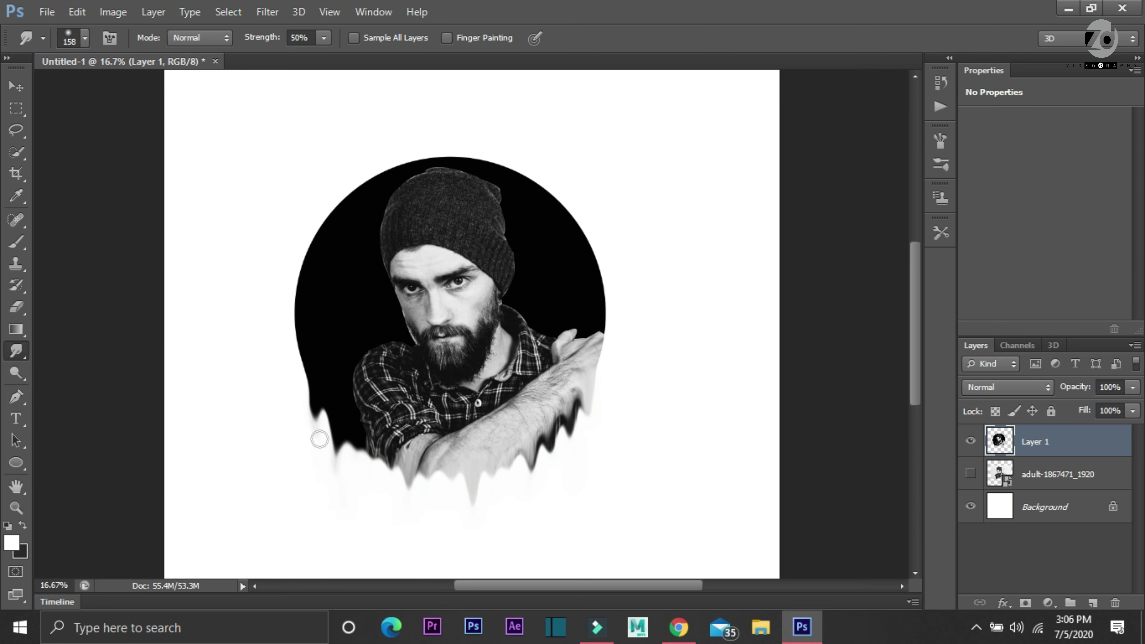
# Step: Smudge thin 63 px drips on the lower-left edge, then lengthen the chin drip at 147 px
pyautogui.click(85, 38)
pyautogui.moveTo(110, 94); pyautogui.dragTo(102, 94)
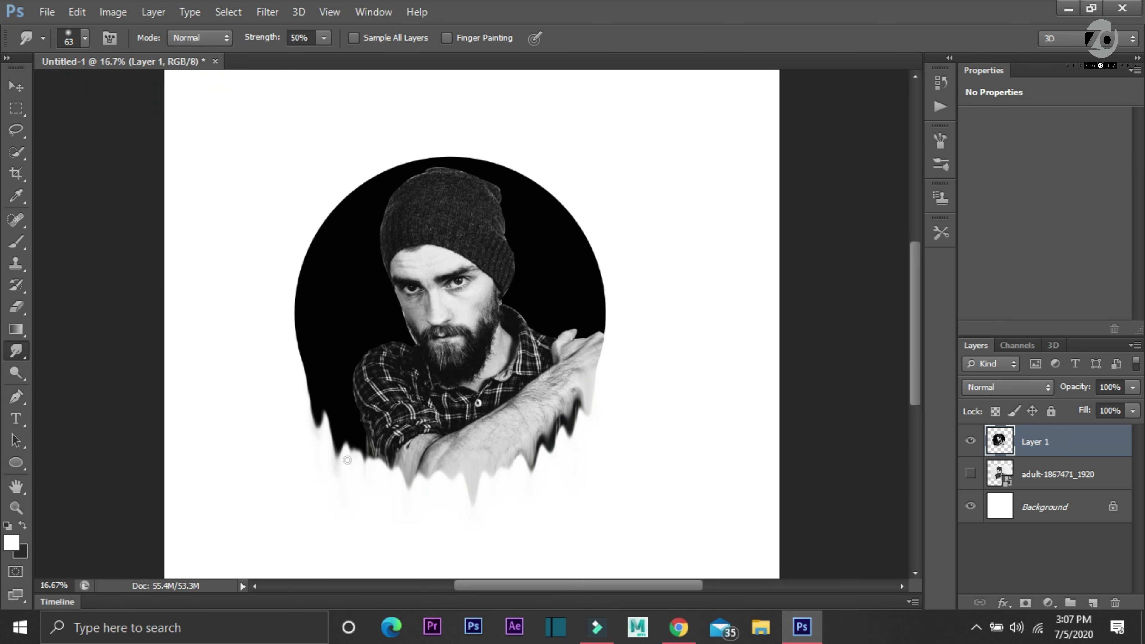
pyautogui.moveTo(372, 452); pyautogui.dragTo(367, 477)
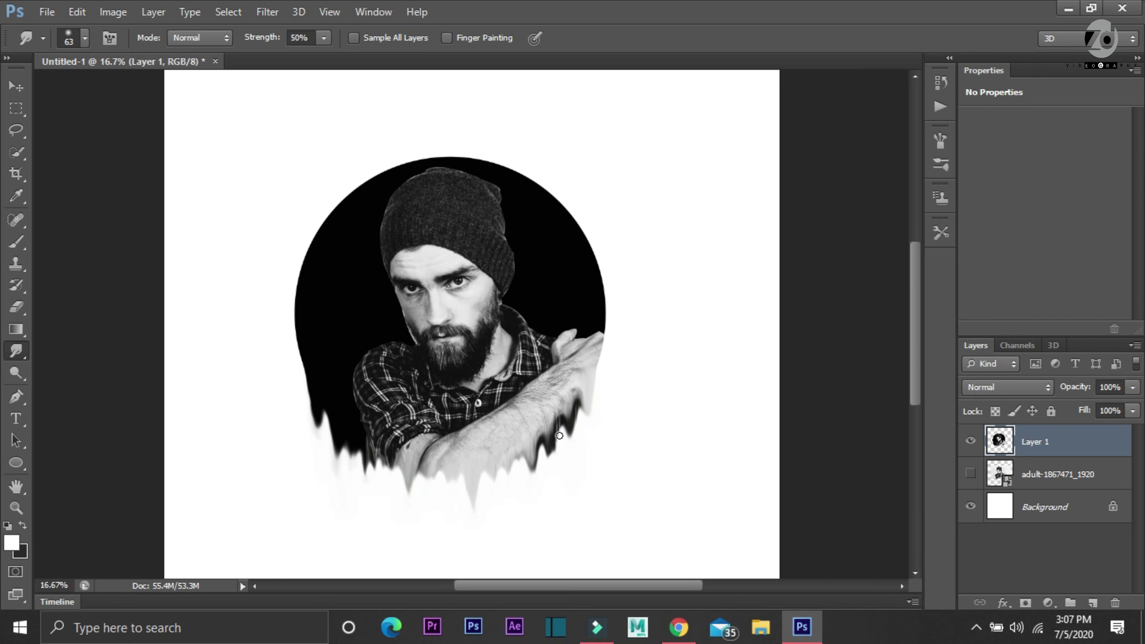
pyautogui.click(85, 38)
pyautogui.moveTo(102, 94); pyautogui.dragTo(113, 94)
pyautogui.moveTo(462, 480)
pyautogui.mouseDown()
pyautogui.moveTo(464, 537)
pyautogui.moveTo(460, 498)
pyautogui.mouseUp()
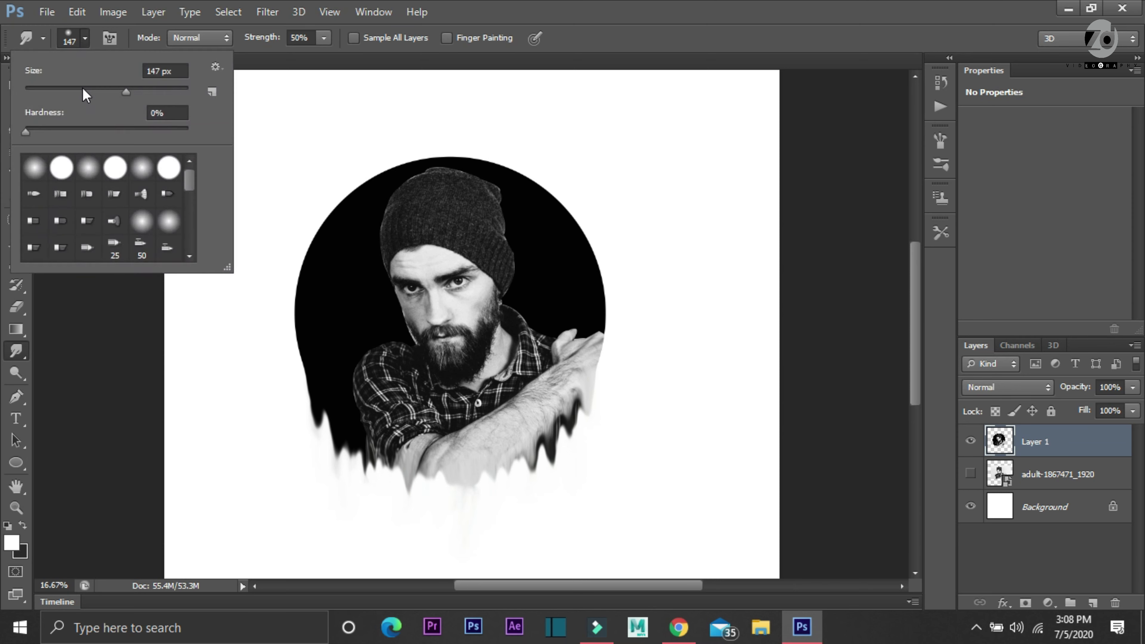
# Step: At 101 px, extend drips along the lower-left and lower-right edges, then set the brush to 37 px
pyautogui.click(85, 38)
pyautogui.moveTo(112, 93); pyautogui.dragTo(86, 94)
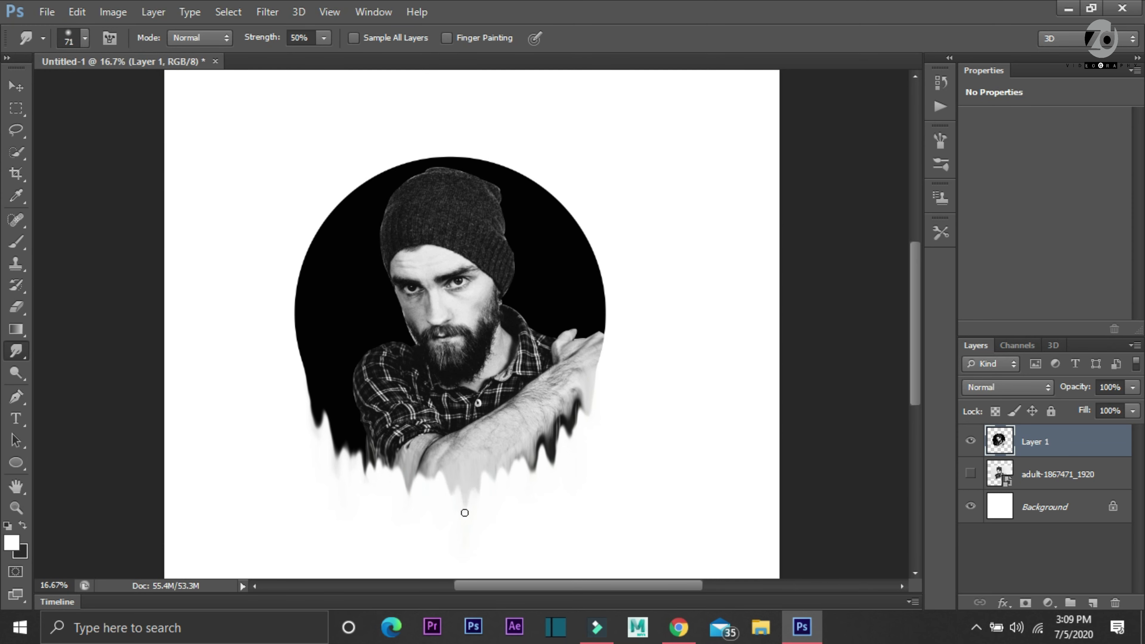
pyautogui.click(85, 38)
pyautogui.moveTo(90, 95); pyautogui.dragTo(110, 94)
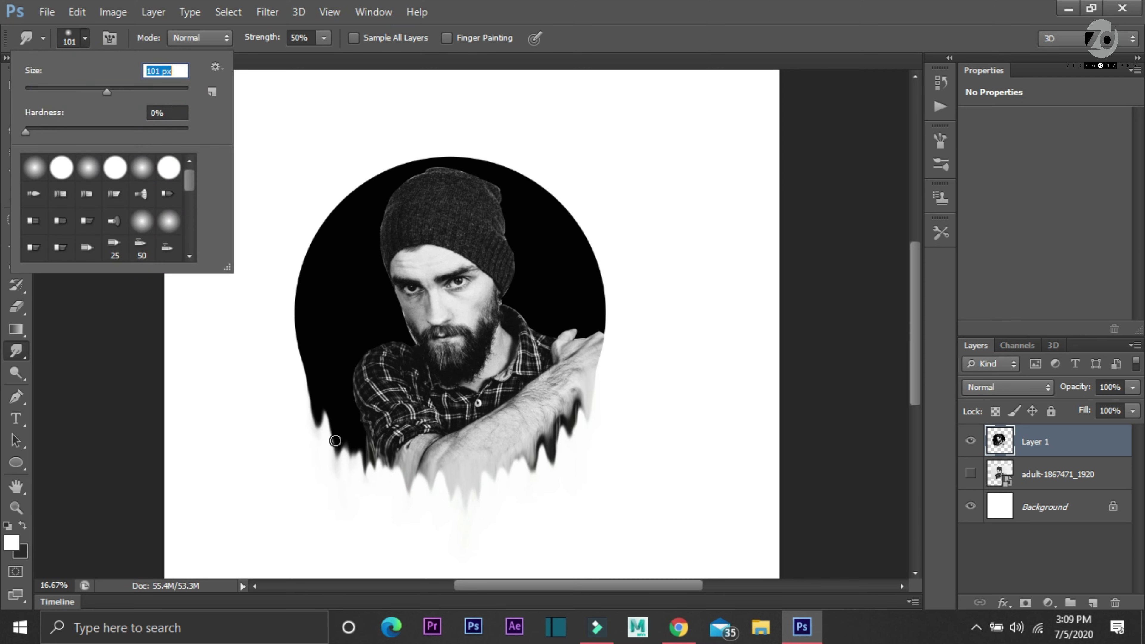
pyautogui.moveTo(338, 438); pyautogui.dragTo(411, 525)
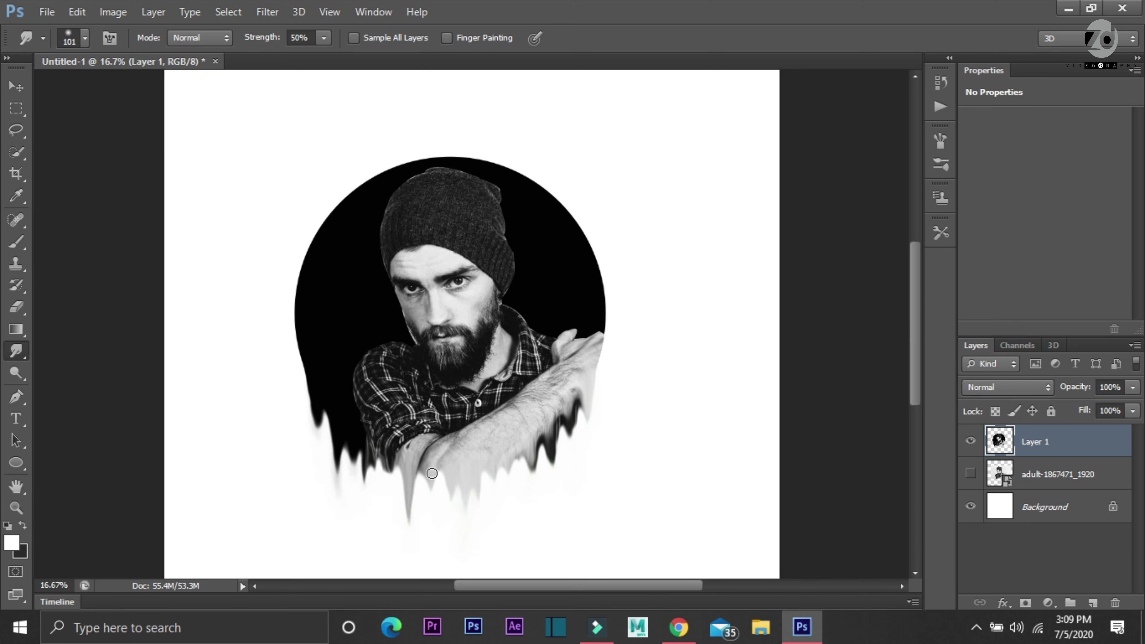
pyautogui.moveTo(432, 473); pyautogui.dragTo(430, 522)
pyautogui.moveTo(531, 465)
pyautogui.mouseDown()
pyautogui.moveTo(532, 518)
pyautogui.moveTo(555, 520)
pyautogui.mouseUp()
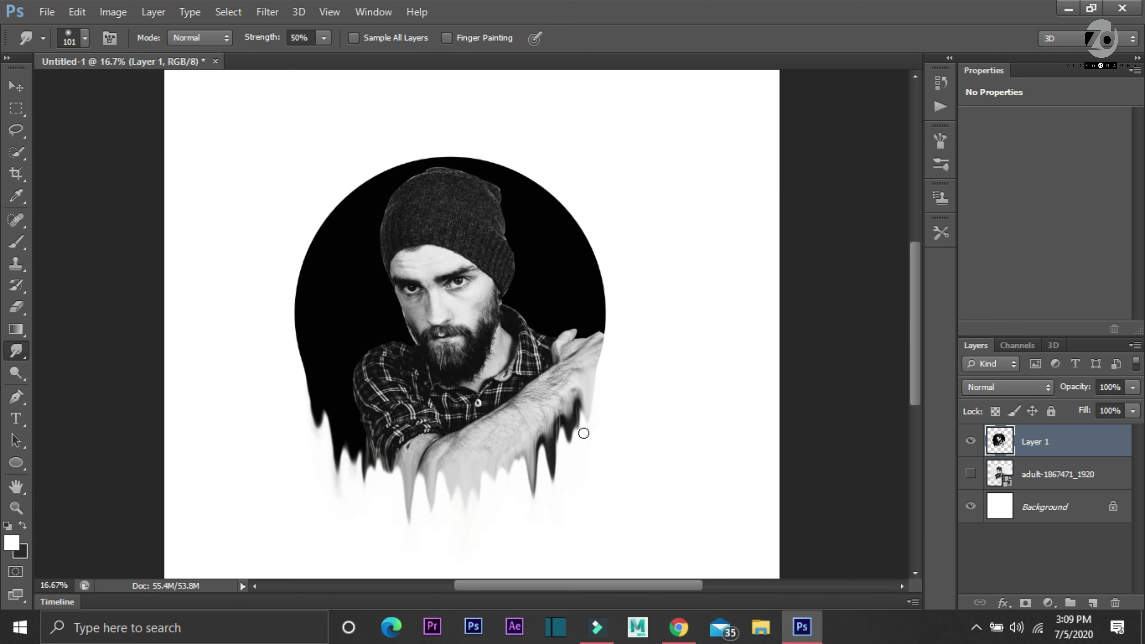
pyautogui.moveTo(318, 411); pyautogui.dragTo(315, 456)
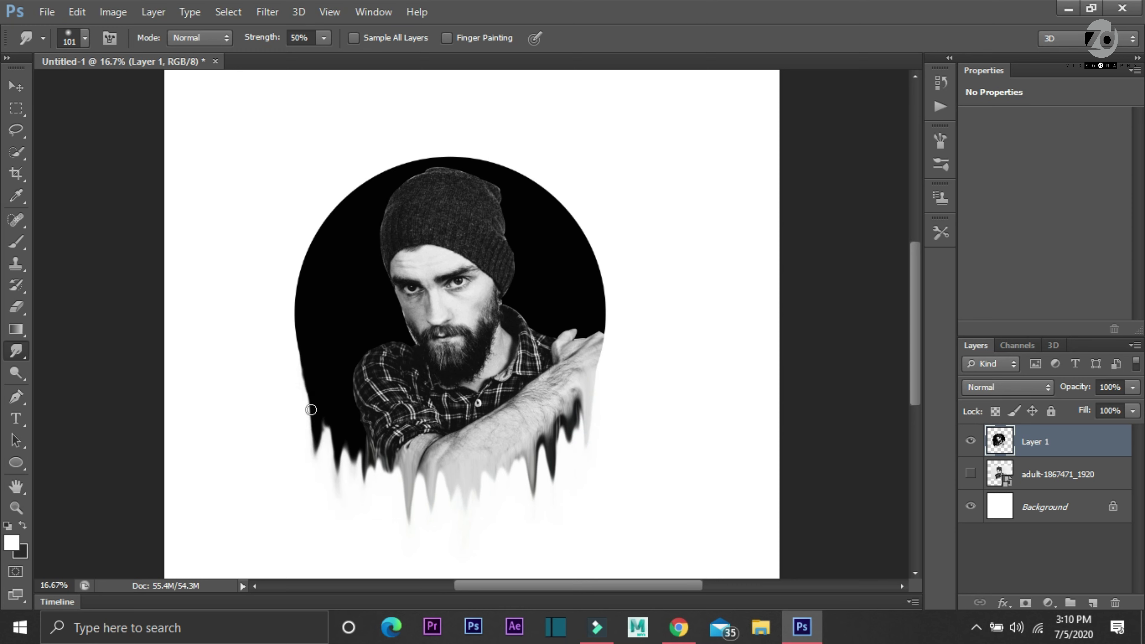
pyautogui.moveTo(311, 409); pyautogui.dragTo(317, 459)
pyautogui.click(85, 38)
pyautogui.write('37')
pyautogui.press('Return')
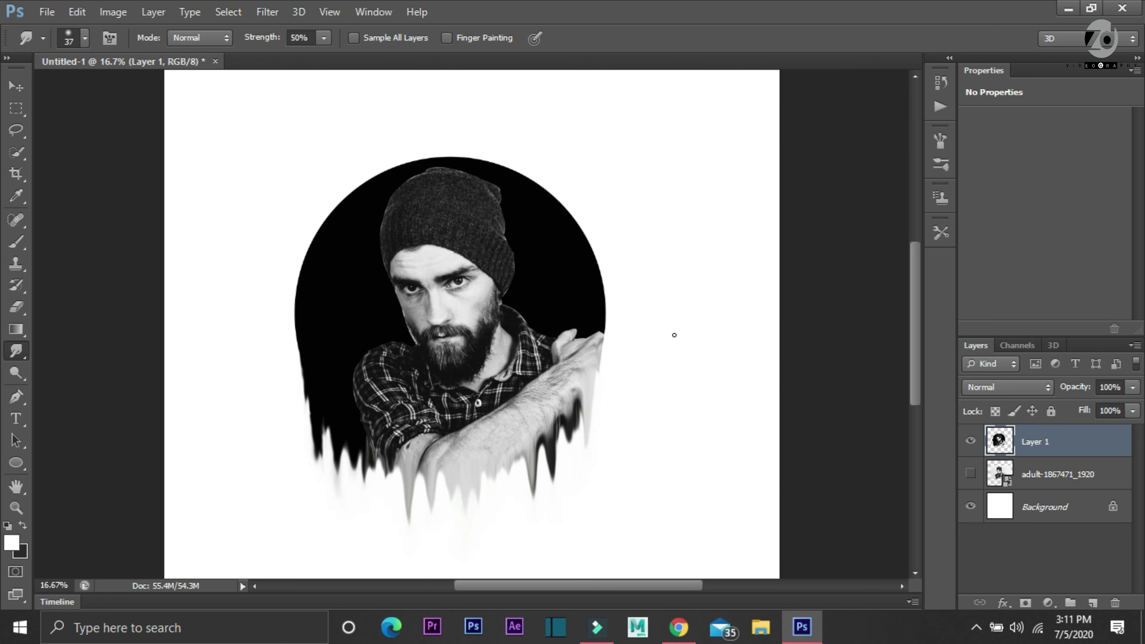
# Step: Apply a gentle S-shaped Curves adjustment, lowering a shadow point and raising a highlight point
pyautogui.hotkey('ctrl', '-')
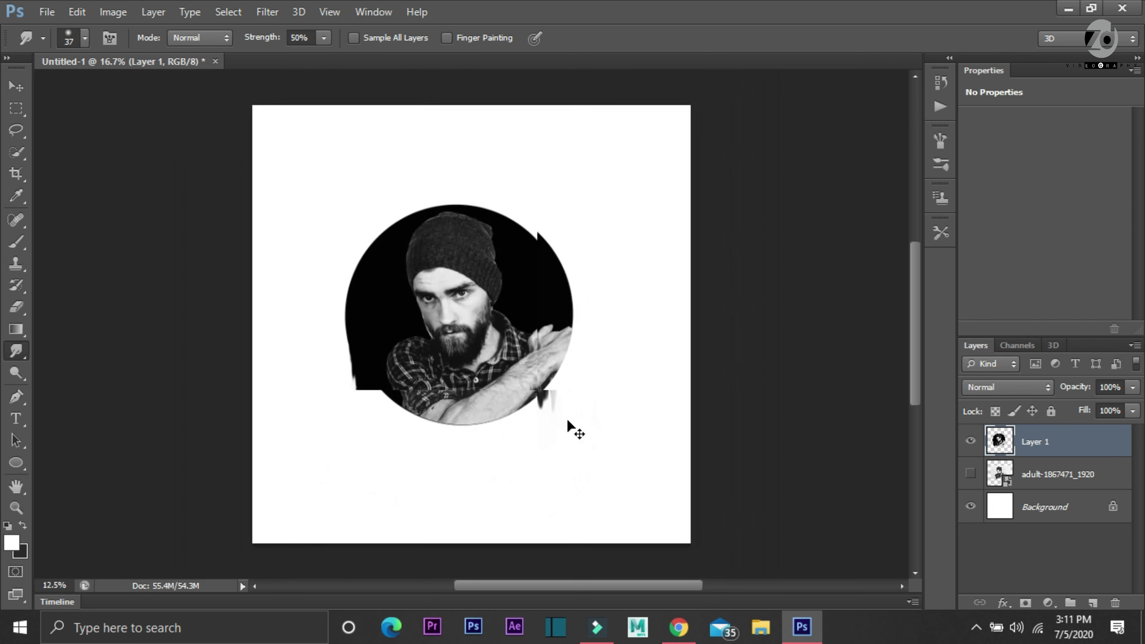
pyautogui.hotkey('ctrl', '-')
pyautogui.hotkey('ctrl', '+')
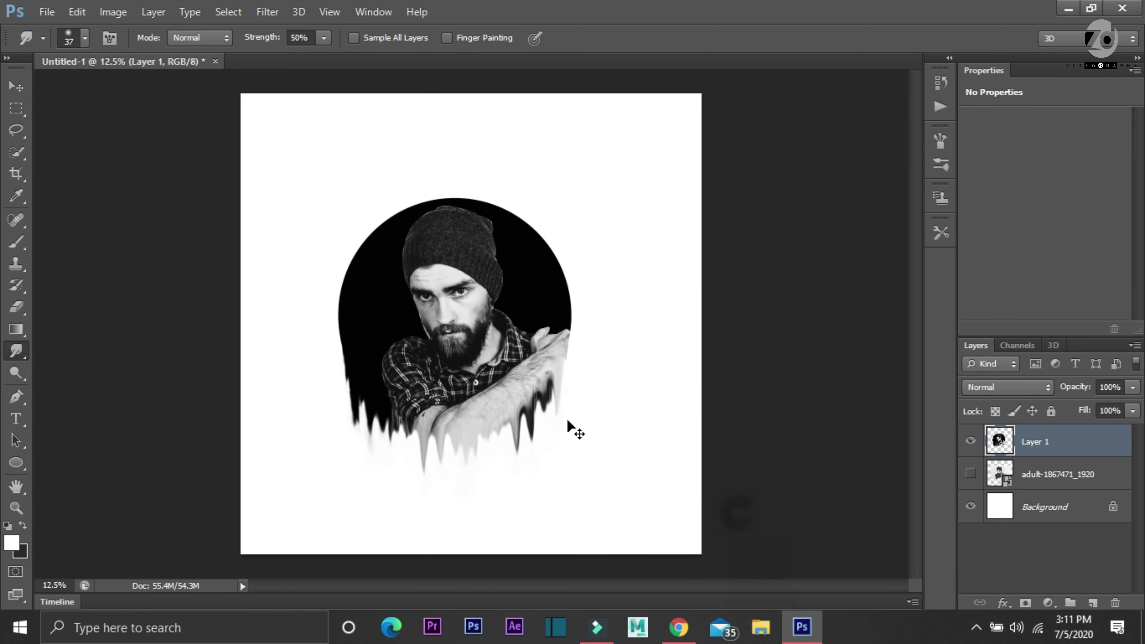
pyautogui.hotkey('ctrl', 'm')
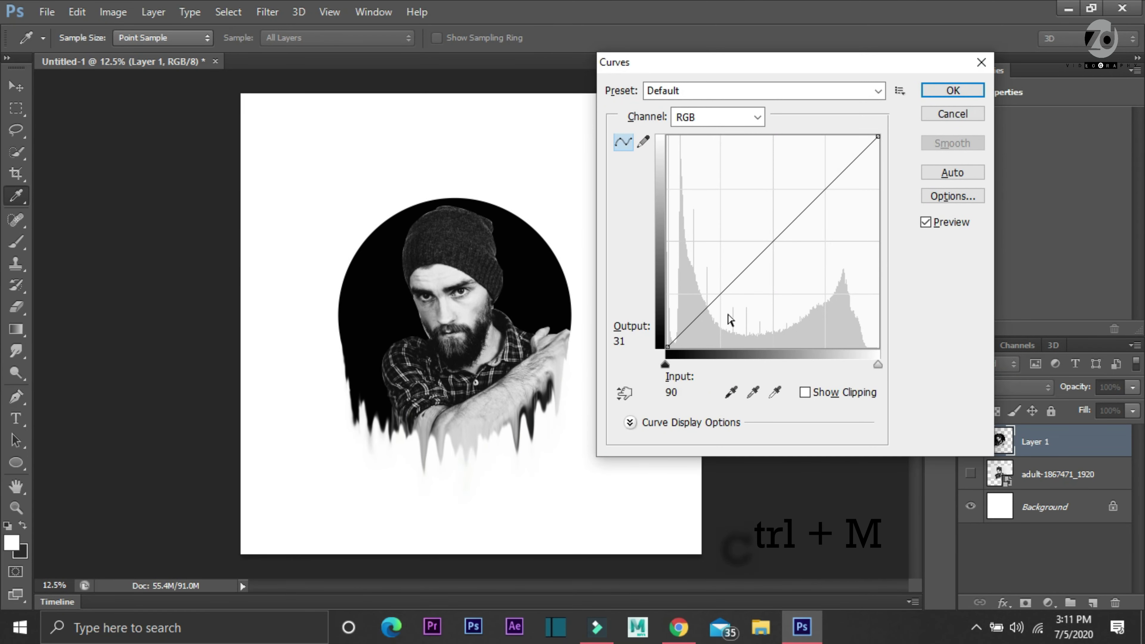
pyautogui.moveTo(723, 302); pyautogui.dragTo(722, 303)
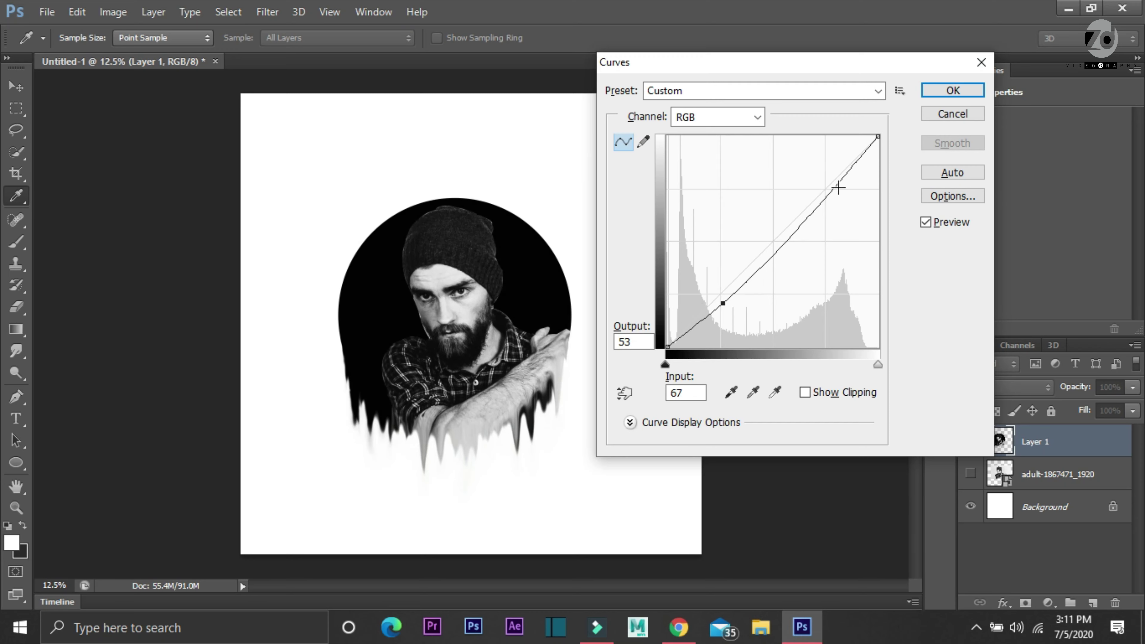
pyautogui.moveTo(838, 188); pyautogui.dragTo(832, 181)
pyautogui.click(937, 90)
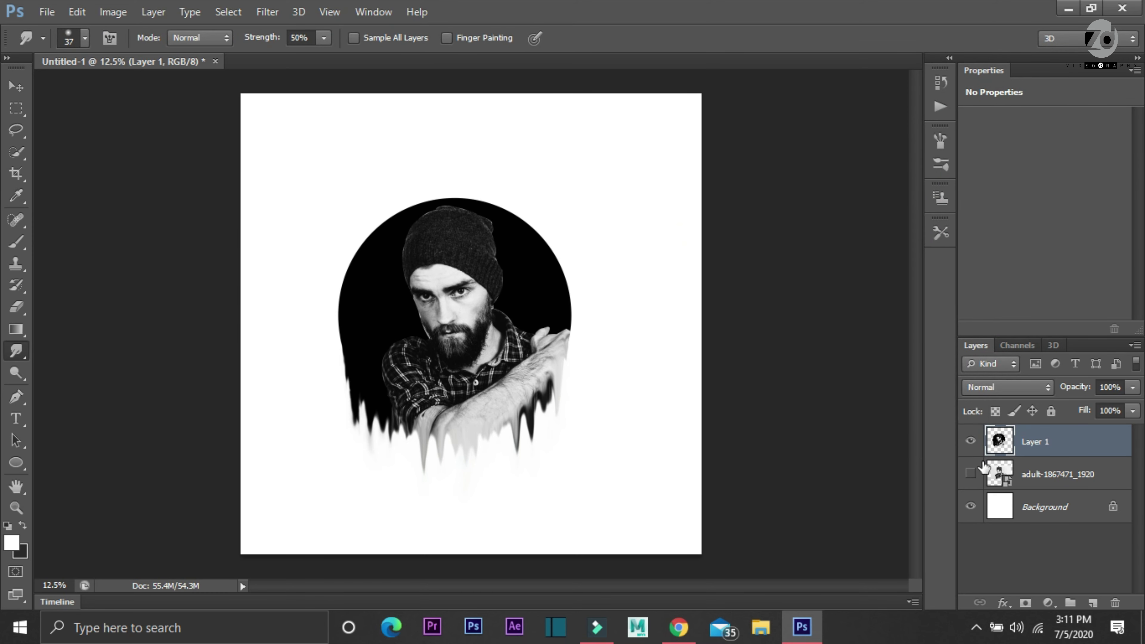
# Step: Convert the Background into Layer 0 and add a Gradient Fill layer
pyautogui.click(1109, 510)
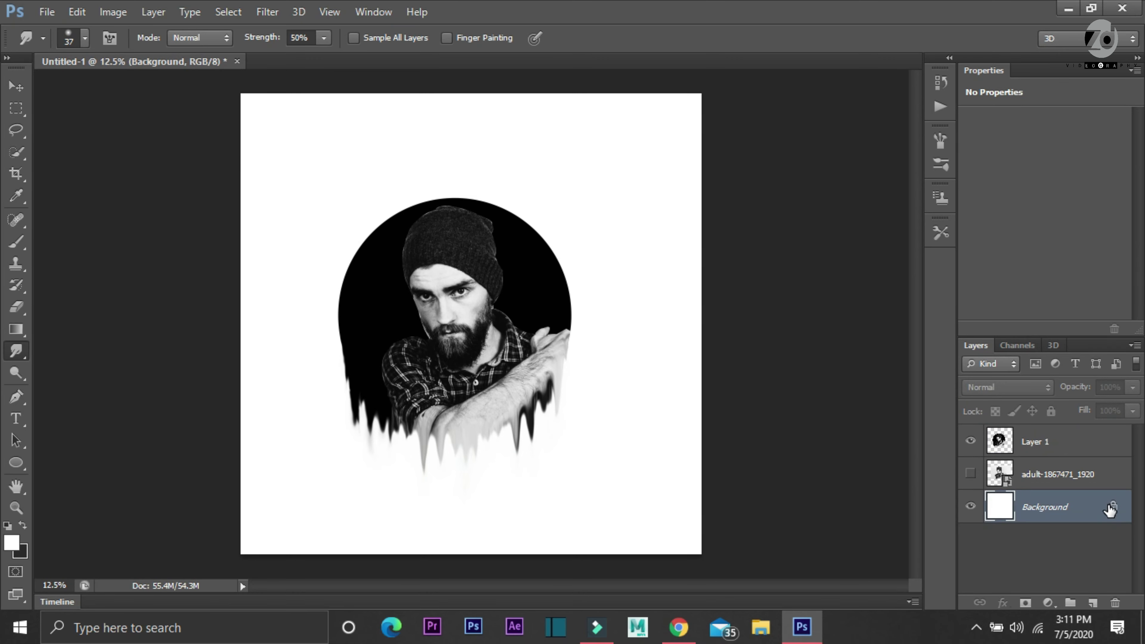
pyautogui.doubleClick(1110, 509)
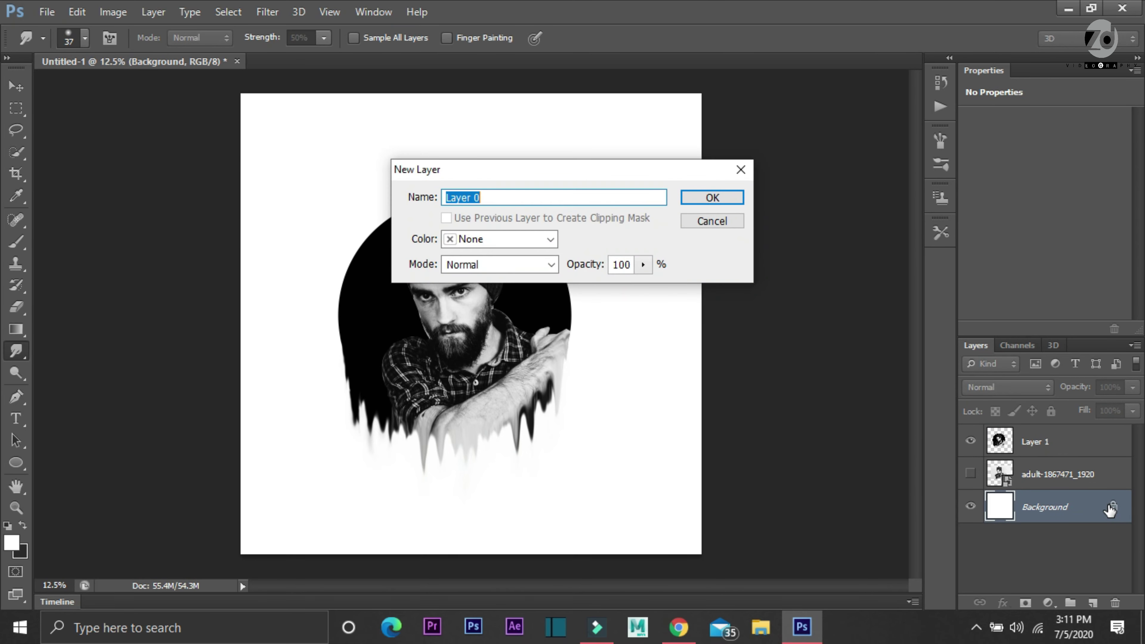
pyautogui.click(710, 195)
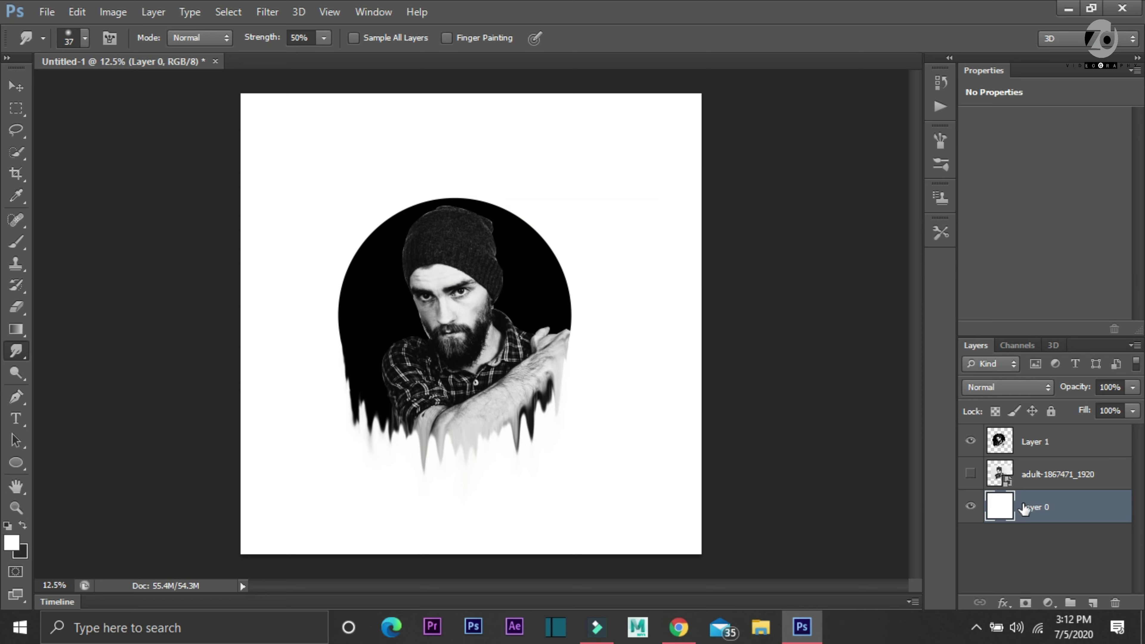
pyautogui.click(1049, 602)
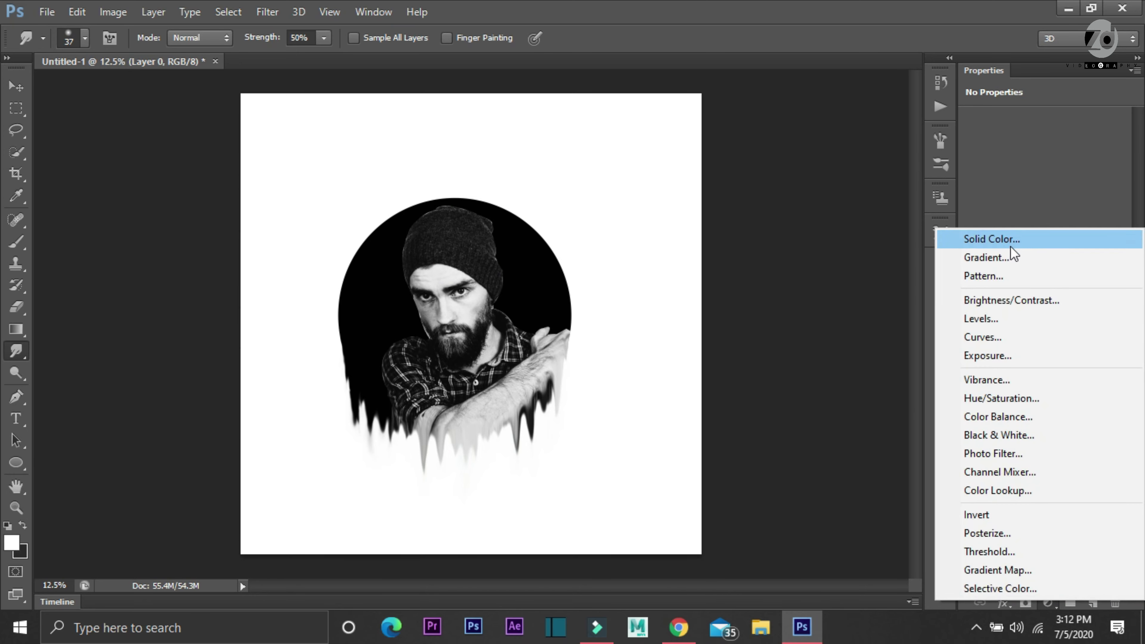
pyautogui.click(997, 256)
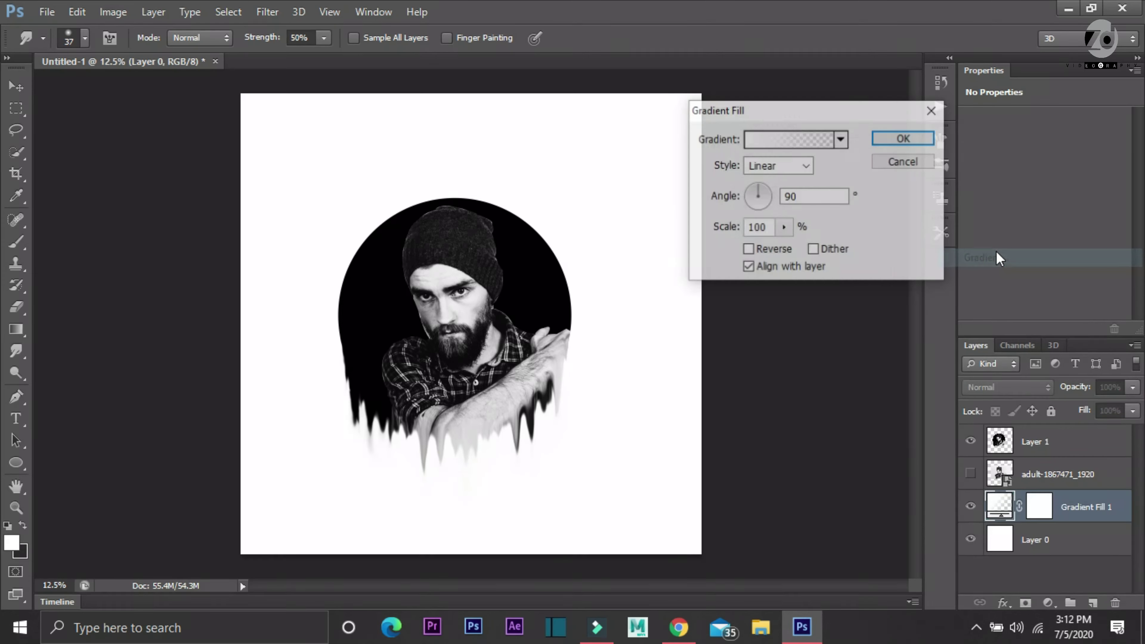
# Step: Choose the Foreground to Background gradient with the Radial style
pyautogui.click(777, 149)
pyautogui.click(428, 136)
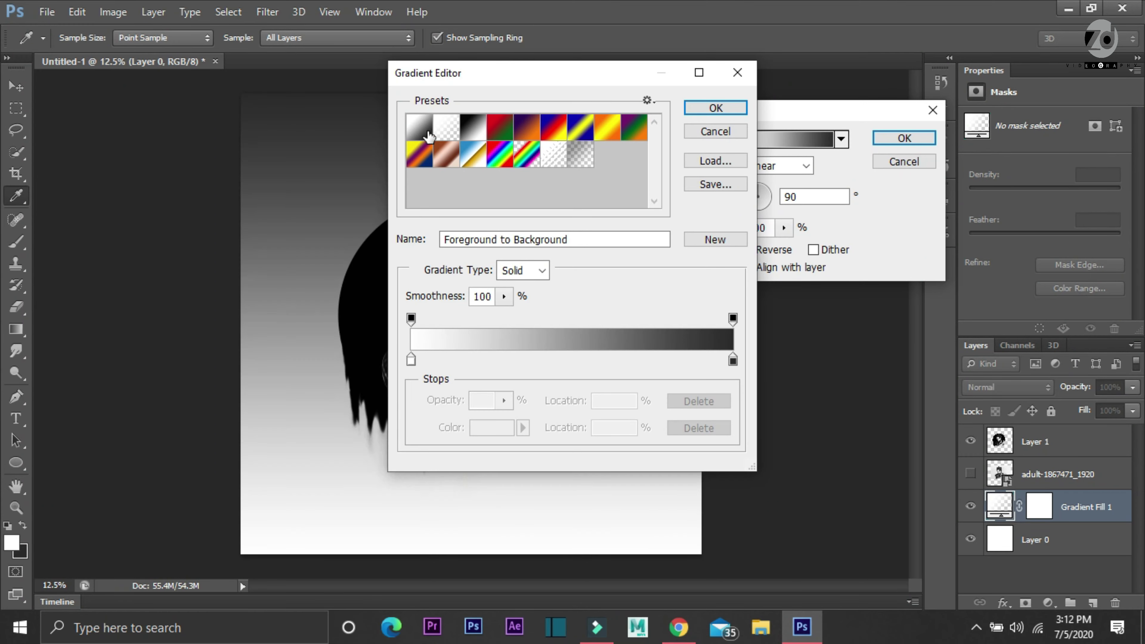
pyautogui.click(707, 104)
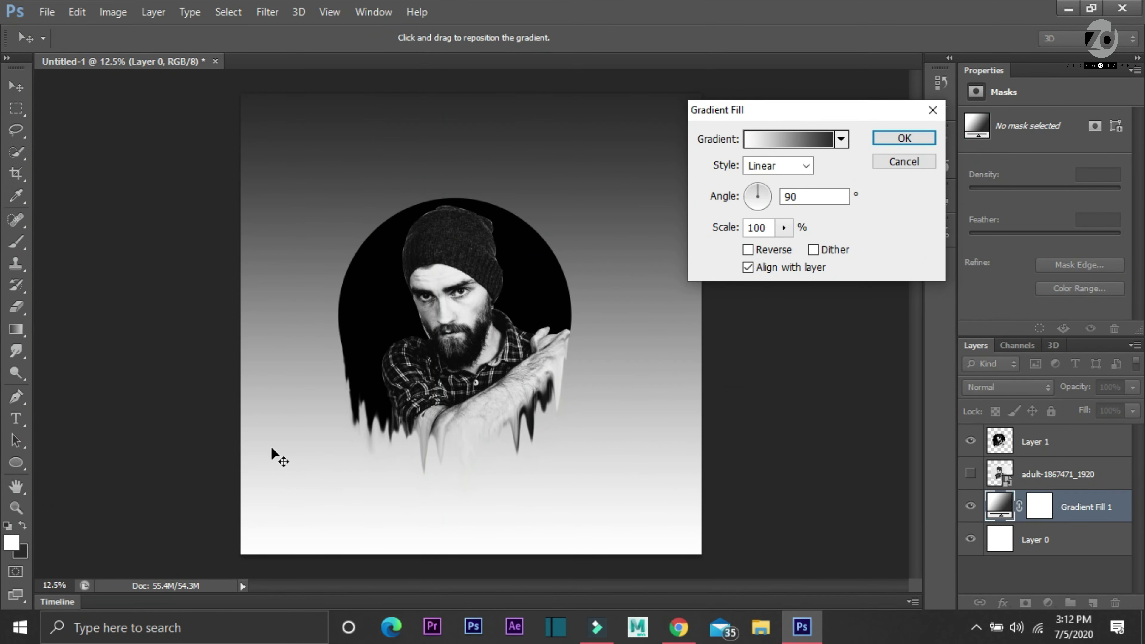
pyautogui.click(765, 164)
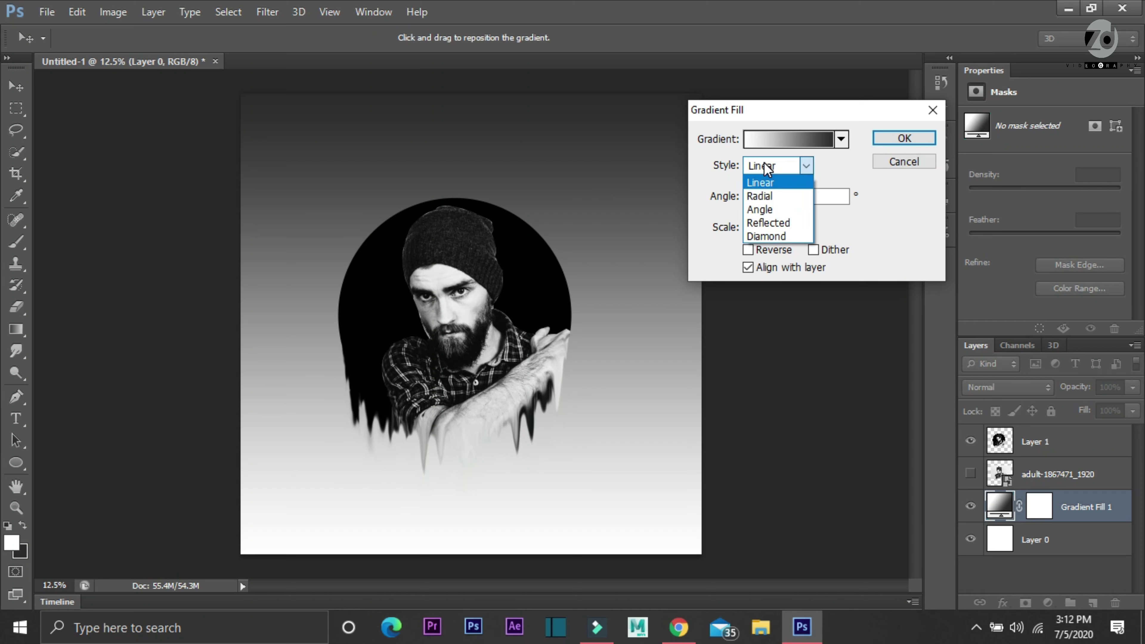
pyautogui.click(771, 201)
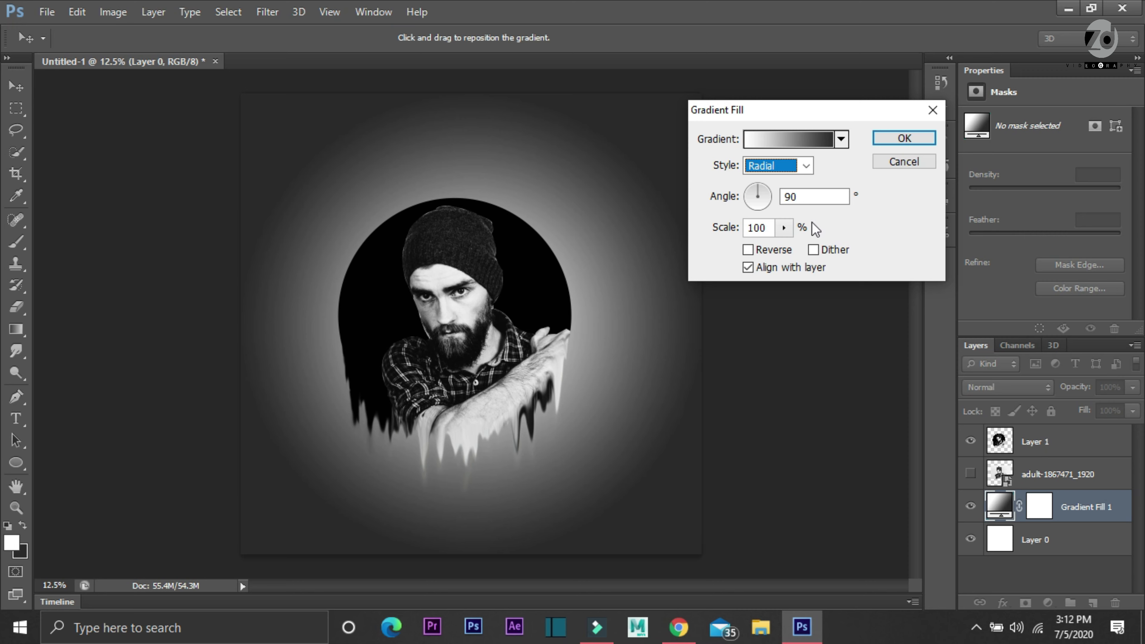
# Step: Reverse the radial gradient and set its scale to 377%
pyautogui.click(754, 254)
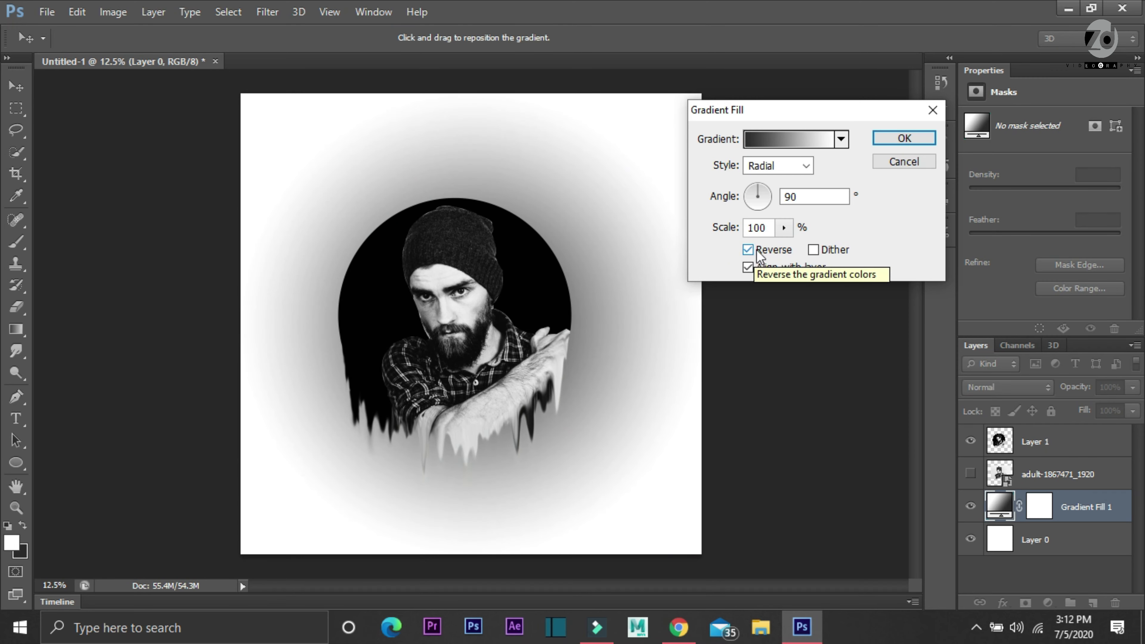
pyautogui.click(784, 227)
pyautogui.click(797, 245)
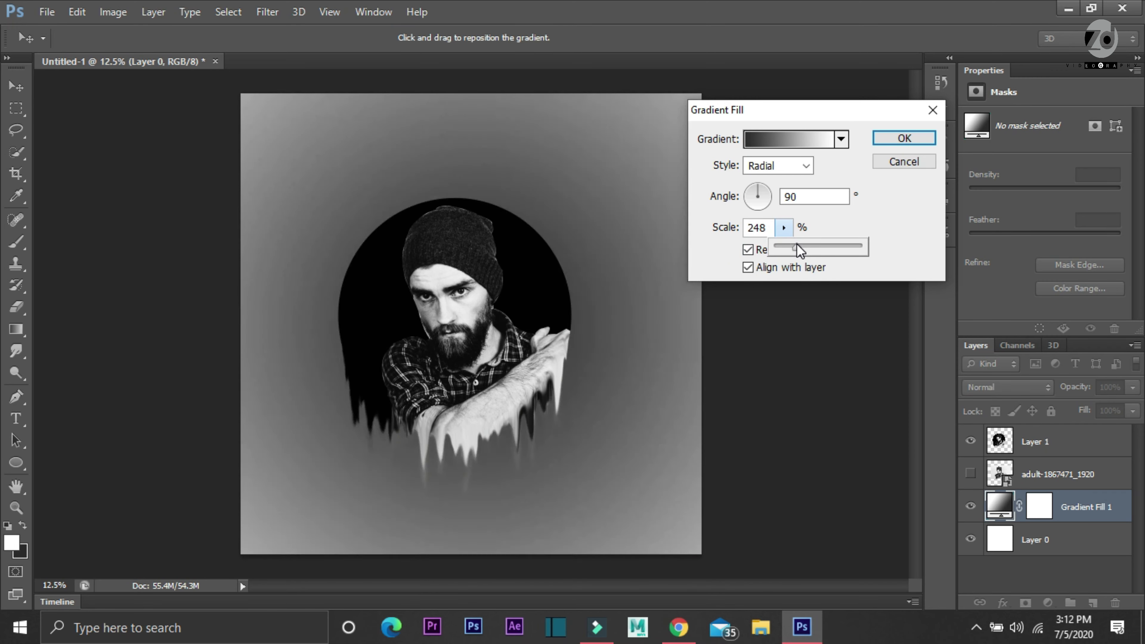
pyautogui.moveTo(796, 245); pyautogui.dragTo(847, 247)
pyautogui.moveTo(844, 242); pyautogui.dragTo(813, 249)
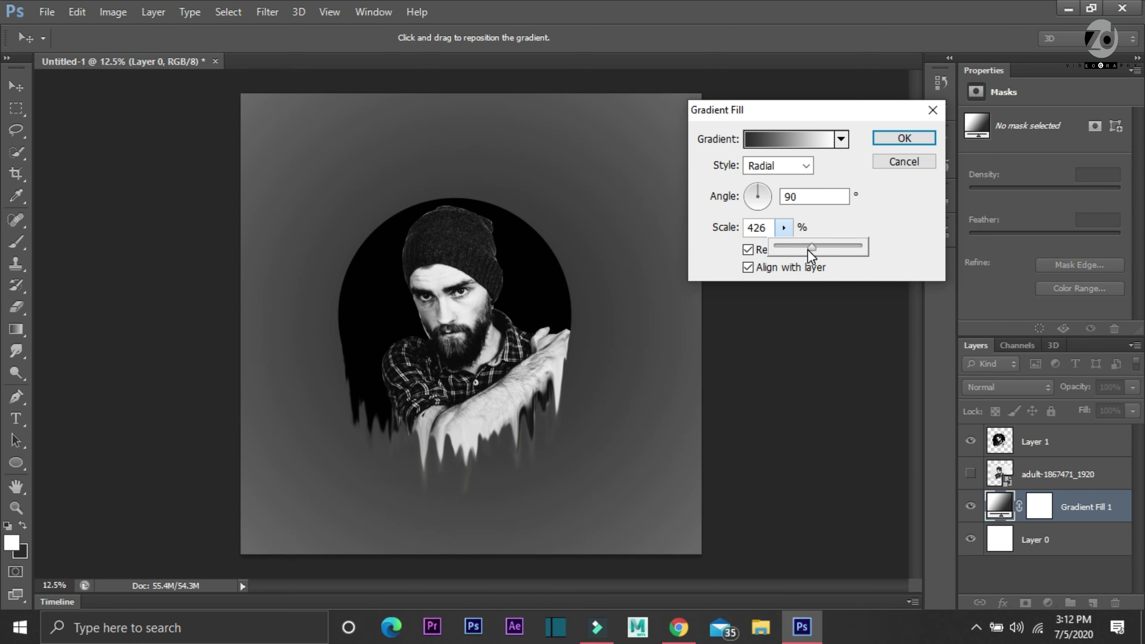
pyautogui.moveTo(812, 255); pyautogui.dragTo(807, 255)
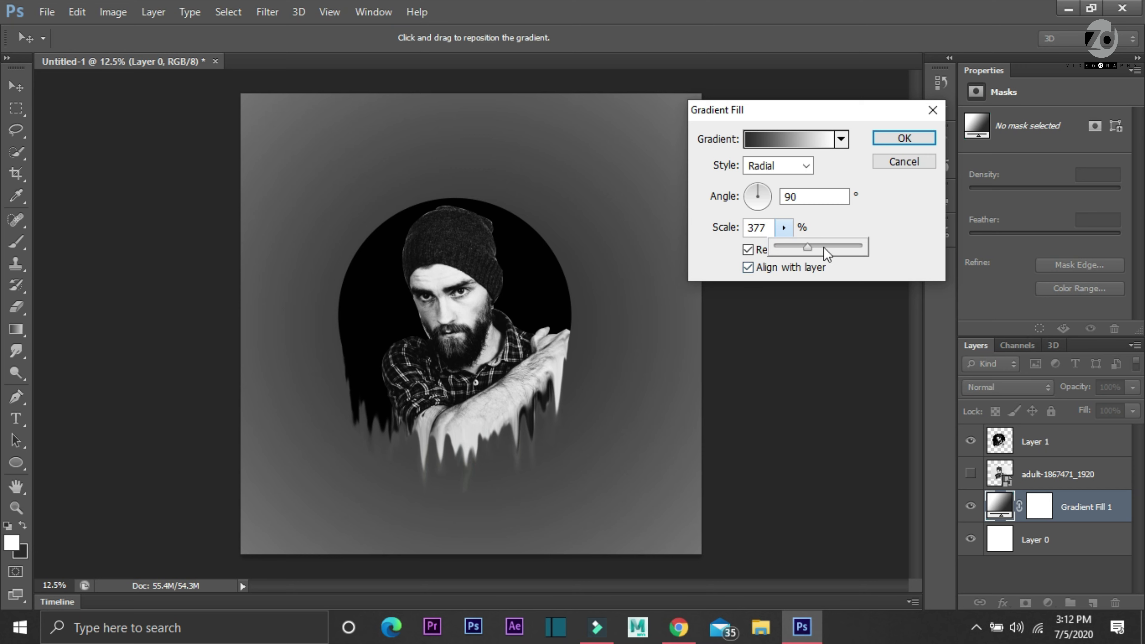
pyautogui.click(900, 136)
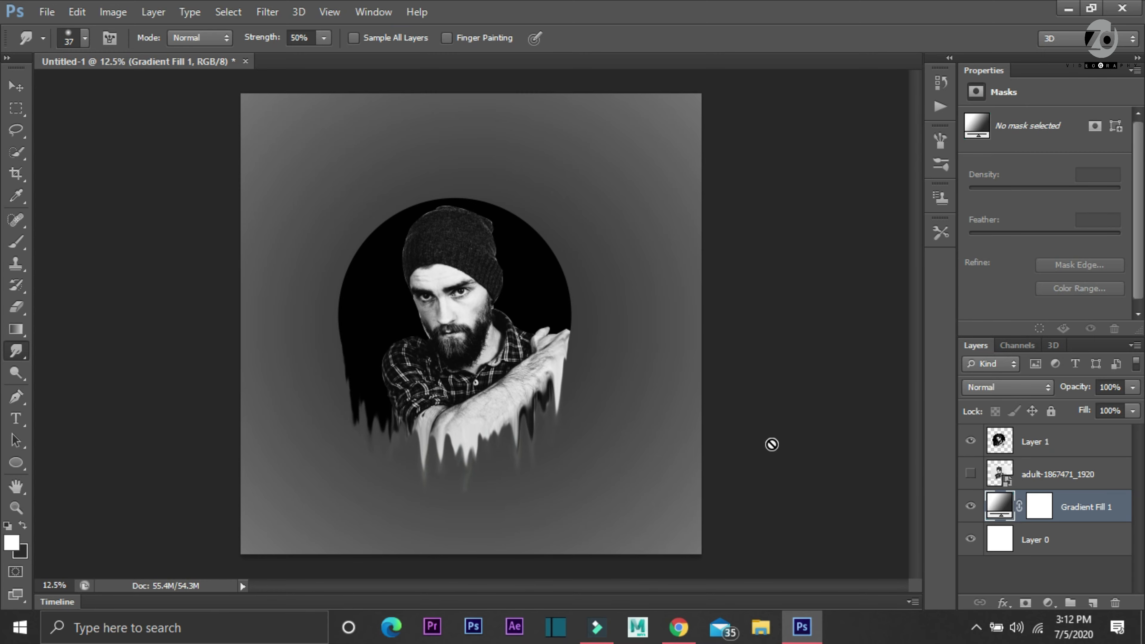
# Step: Zoom in on the portrait and clone grey background beside the central drips with the Clone Stamp
pyautogui.hotkey('ctrl', '+')
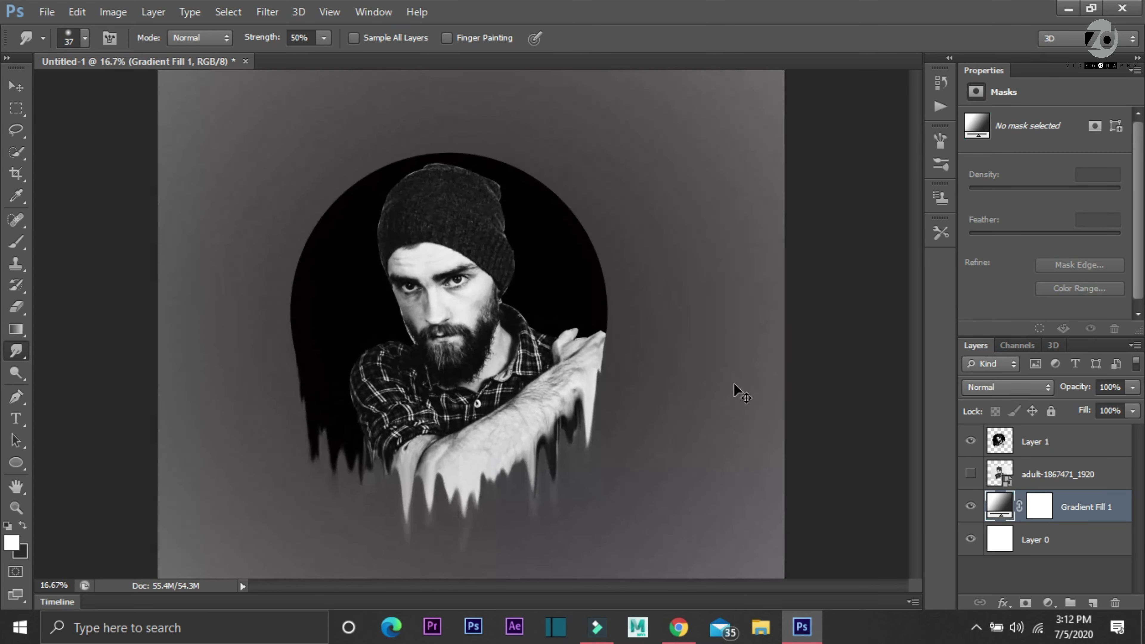
pyautogui.hotkey('ctrl', '+')
pyautogui.hotkey('ctrl', '-')
pyautogui.hotkey('ctrl', '+')
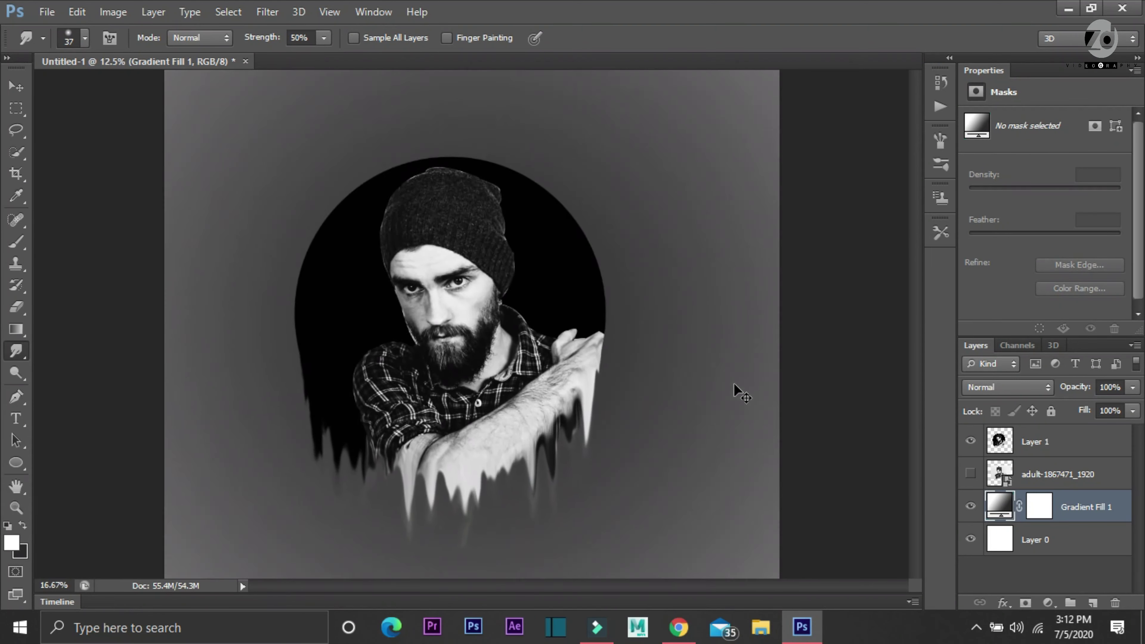
pyautogui.hotkey('ctrl', '+')
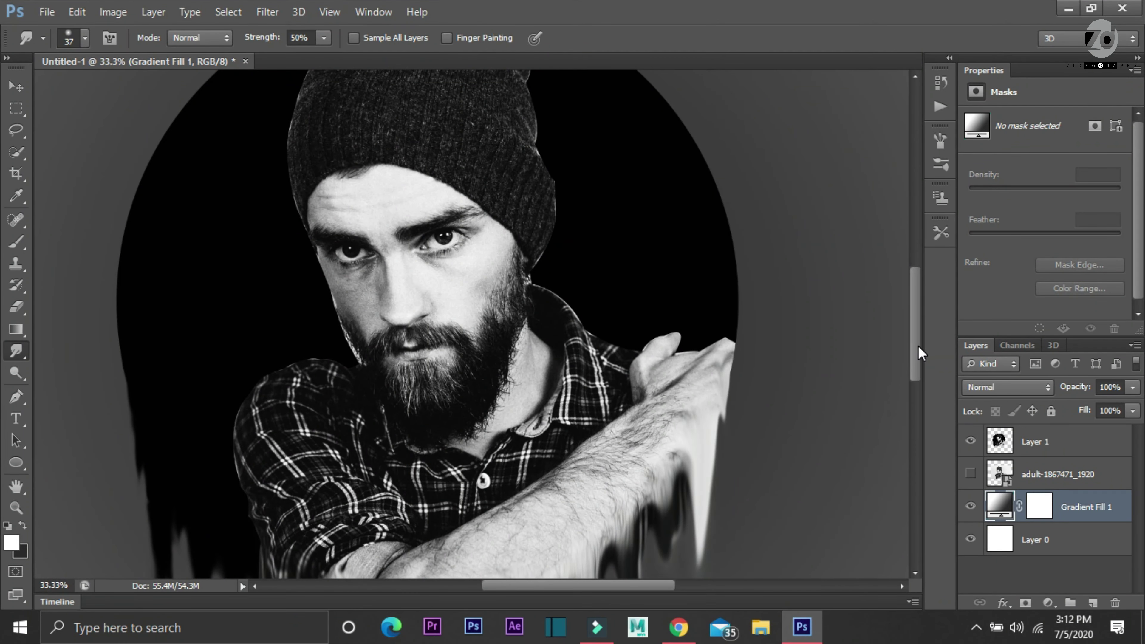
pyautogui.moveTo(914, 346); pyautogui.dragTo(911, 428)
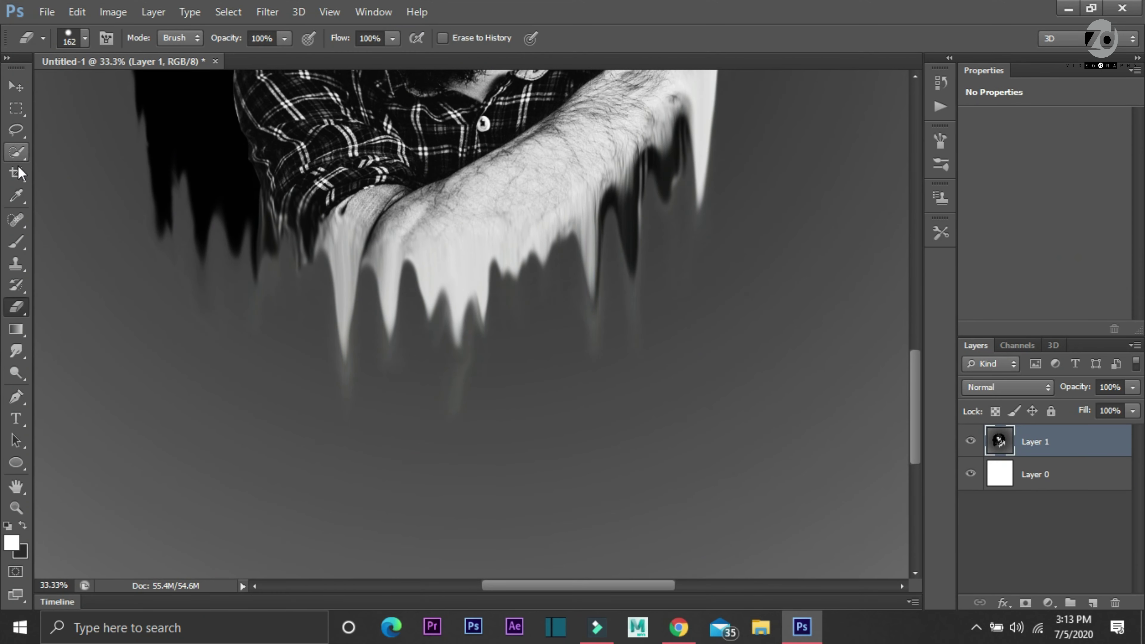
pyautogui.click(16, 264)
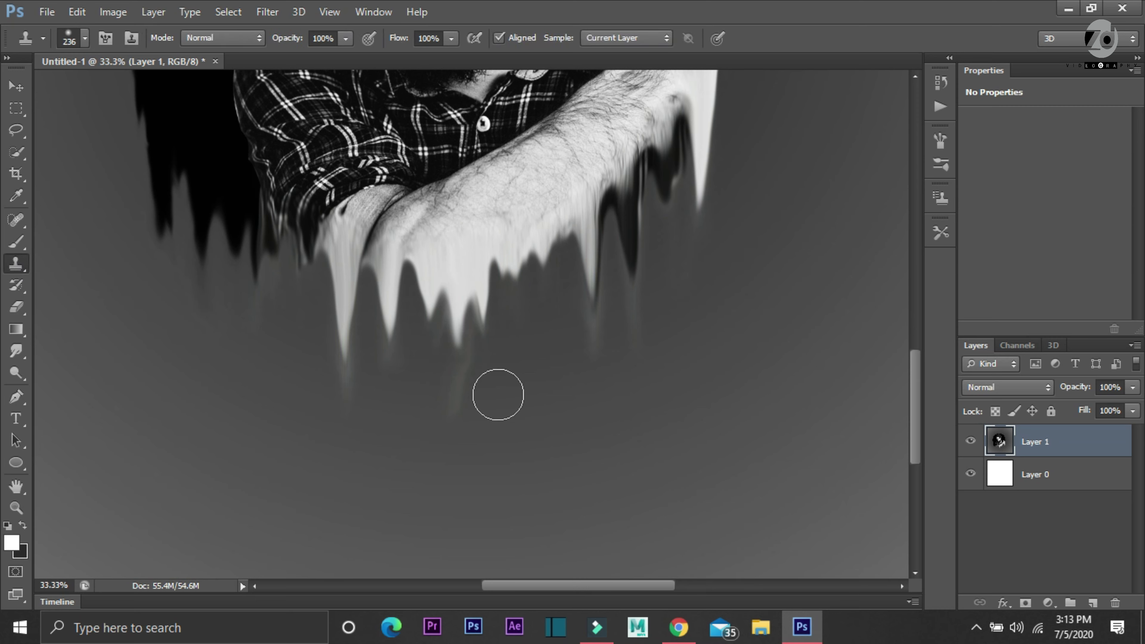
pyautogui.keyDown('alt'); pyautogui.click(523, 400); pyautogui.keyUp('alt')
pyautogui.keyDown('alt'); pyautogui.click(485, 430); pyautogui.keyUp('alt')
pyautogui.keyDown('alt'); pyautogui.click(373, 423); pyautogui.keyUp('alt')
pyautogui.keyDown('alt'); pyautogui.click(439, 442); pyautogui.keyUp('alt')
pyautogui.click(453, 407)
# Step: Sample grey from the right and left sides and clone it over the drip ends
pyautogui.keyDown('alt'); pyautogui.click(596, 401); pyautogui.keyUp('alt')
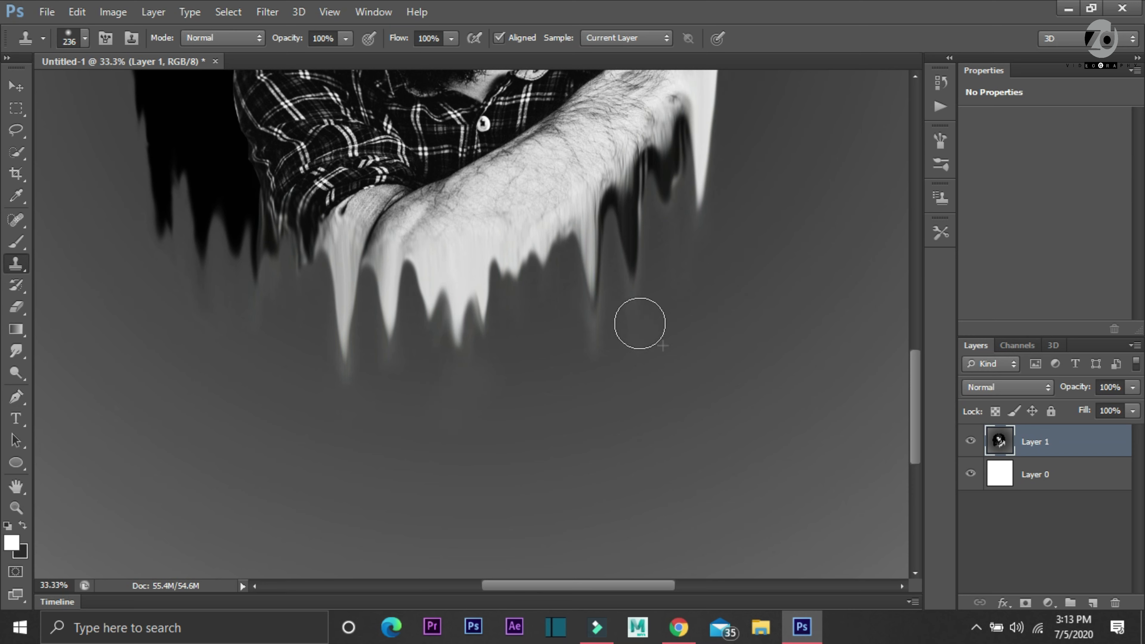
pyautogui.keyDown('alt'); pyautogui.click(625, 387); pyautogui.keyUp('alt')
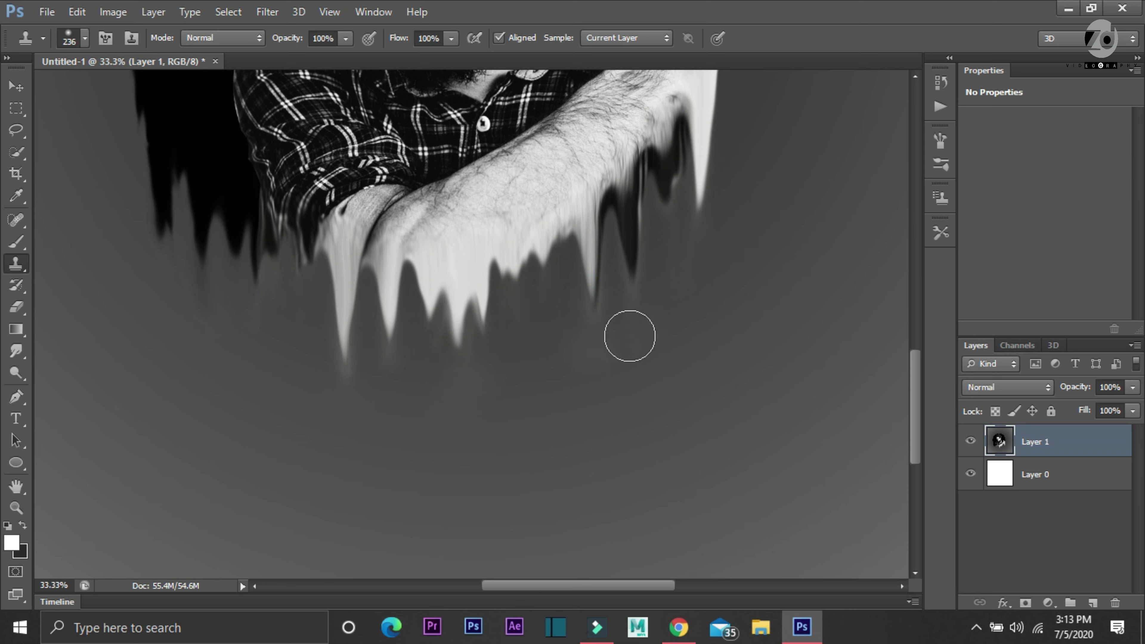
pyautogui.keyDown('alt'); pyautogui.click(725, 277); pyautogui.keyUp('alt')
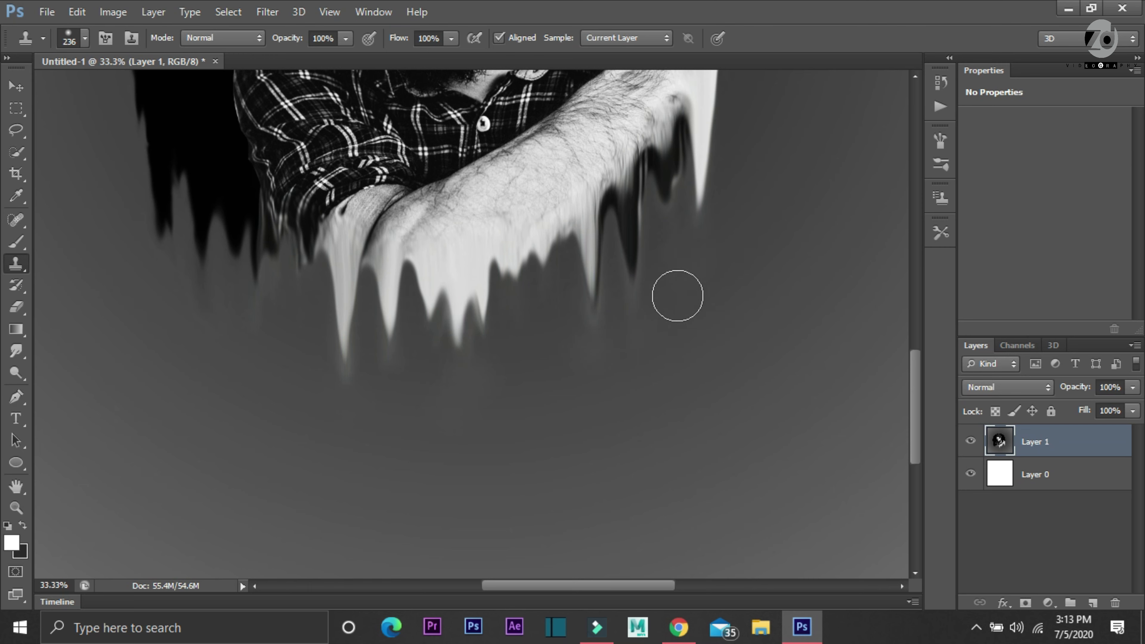
pyautogui.keyDown('alt'); pyautogui.click(681, 354); pyautogui.keyUp('alt')
pyautogui.keyDown('alt'); pyautogui.click(305, 450); pyautogui.keyUp('alt')
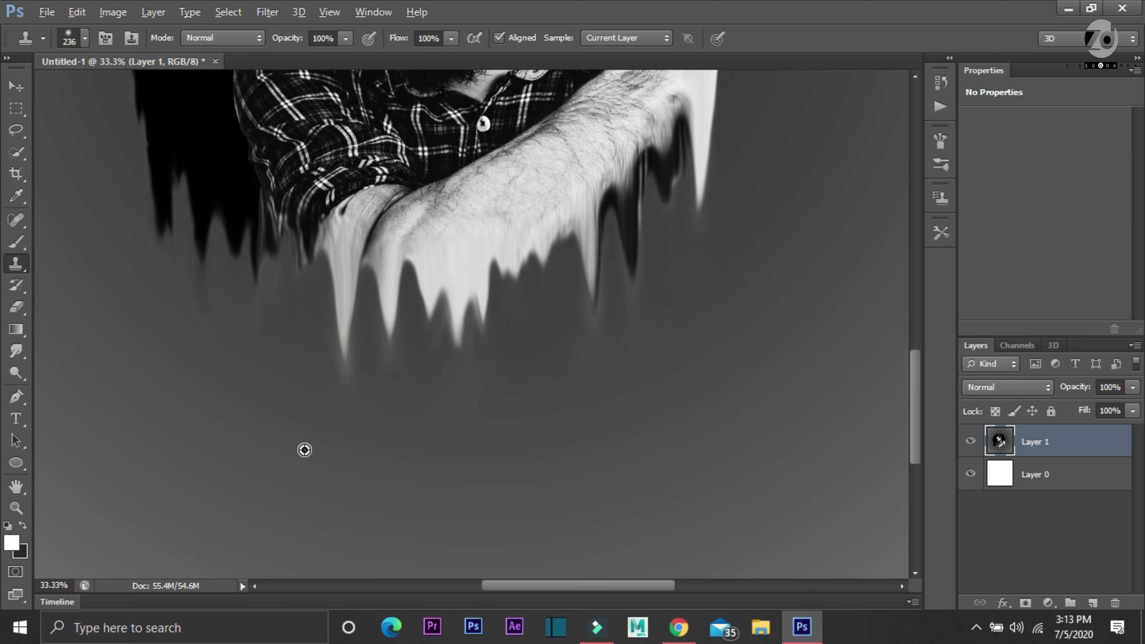
pyautogui.click(358, 400)
pyautogui.moveTo(429, 424); pyautogui.dragTo(397, 370)
pyautogui.click(239, 320)
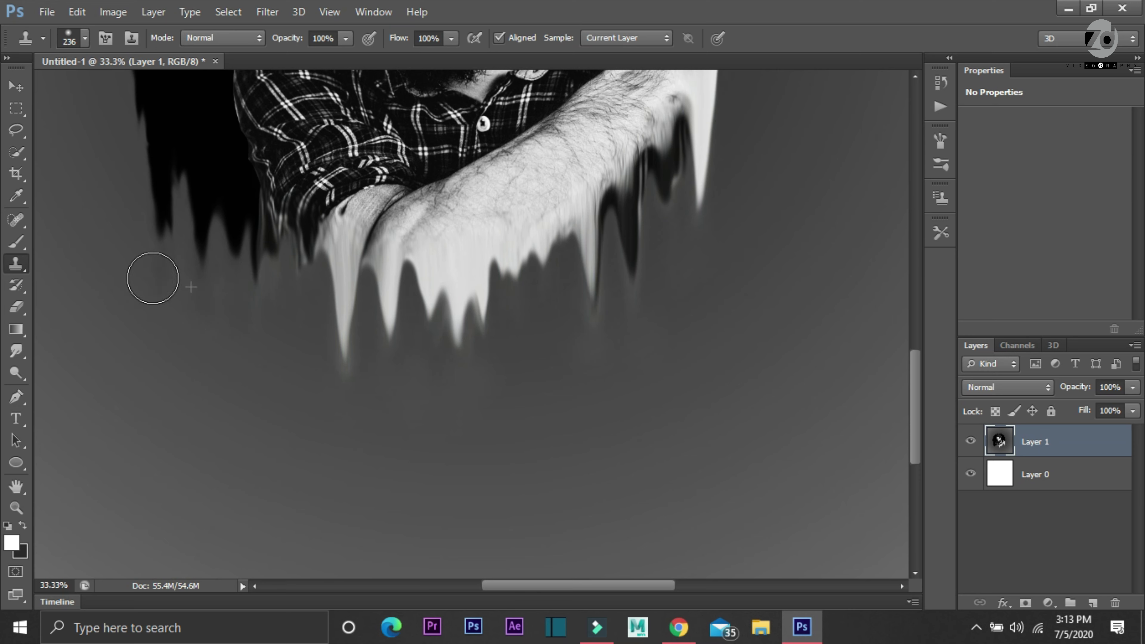
pyautogui.click(252, 317)
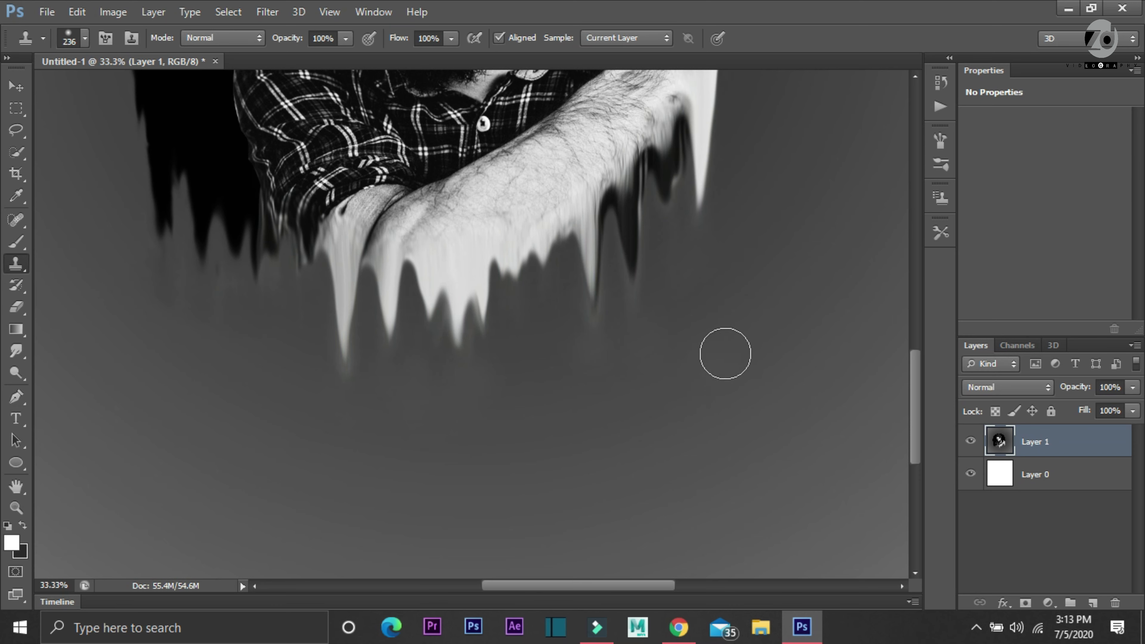
# Step: Zoom in and out to inspect the finished portrait
pyautogui.hotkey('ctrl', '-')
pyautogui.hotkey('ctrl', '-')
pyautogui.hotkey('ctrl', '-')
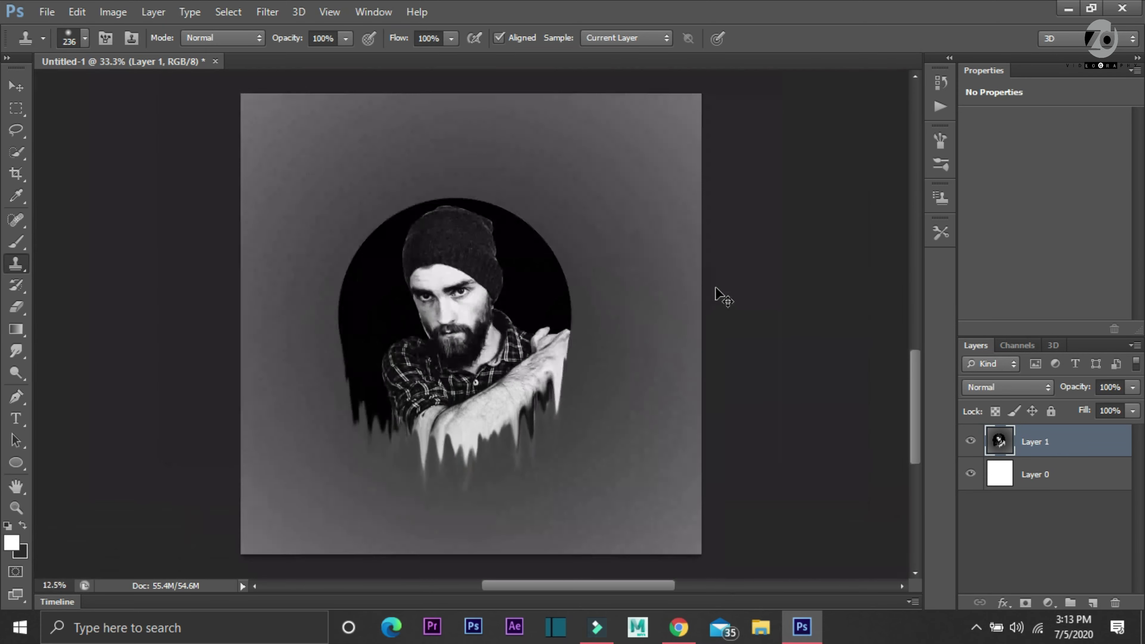
pyautogui.hotkey('ctrl', '+')
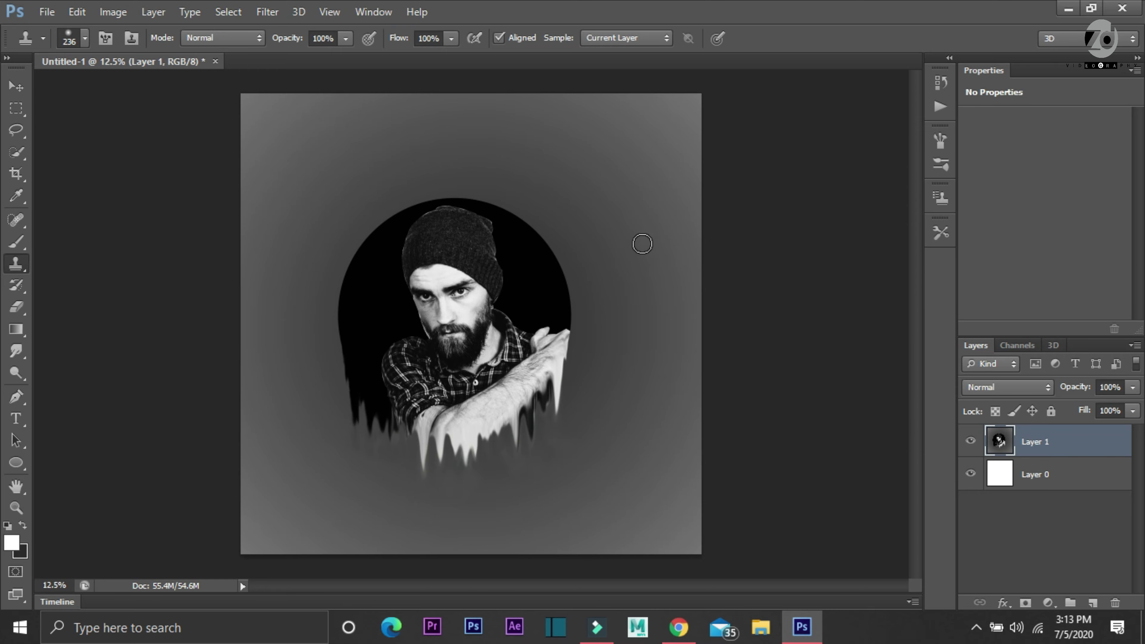
pyautogui.hotkey('ctrl', '+')
pyautogui.hotkey('ctrl', '+')
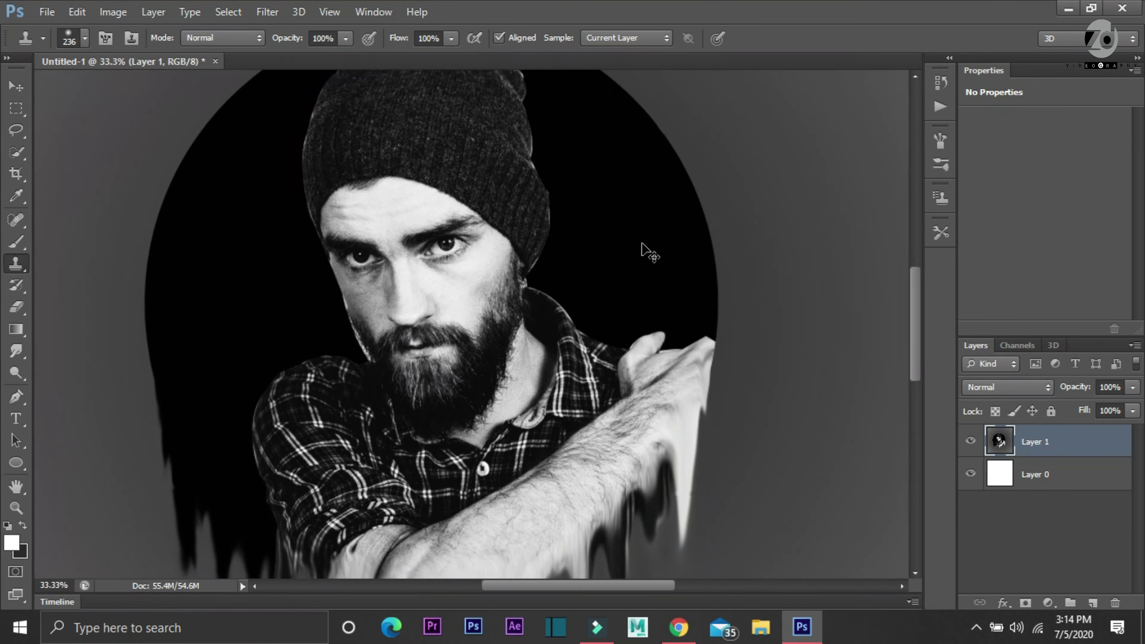
pyautogui.hotkey('ctrl', '-')
pyautogui.hotkey('ctrl', '-')
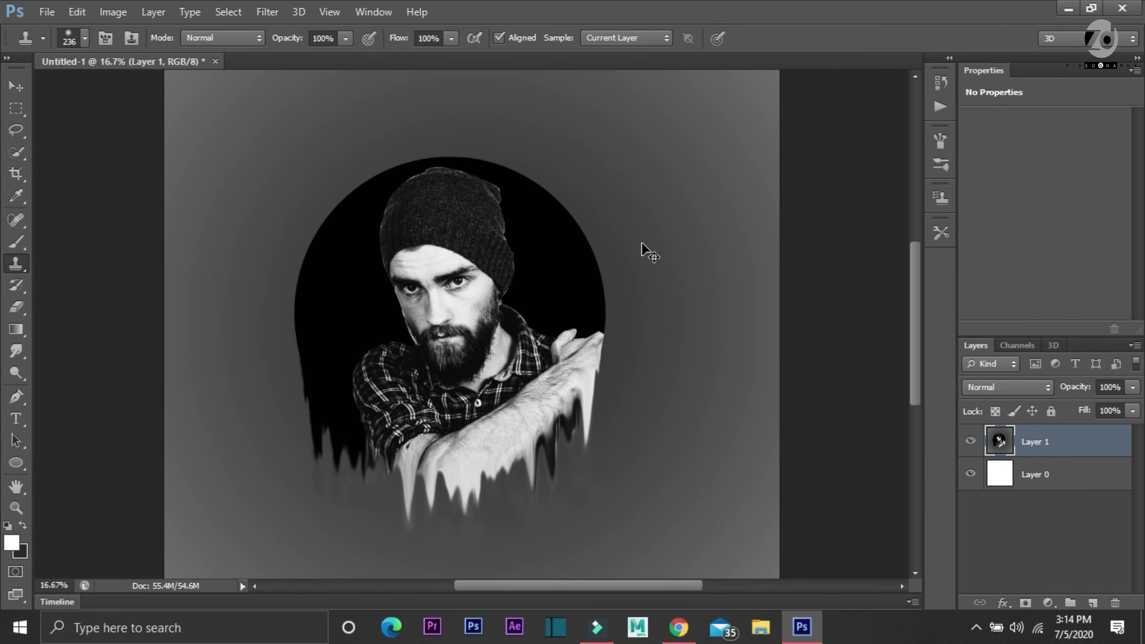
pyautogui.hotkey('ctrl', '+')
pyautogui.hotkey('ctrl', '-')
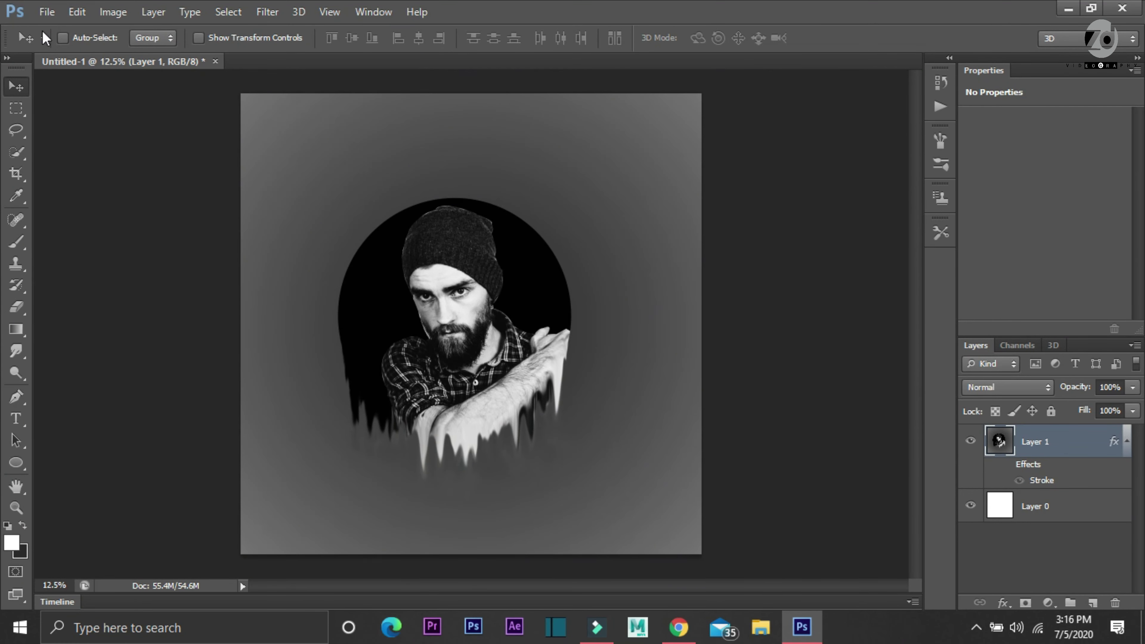
# Step: Save the artwork as a maximum-quality JPEG, entering 'dured' as the file name
pyautogui.click(47, 12)
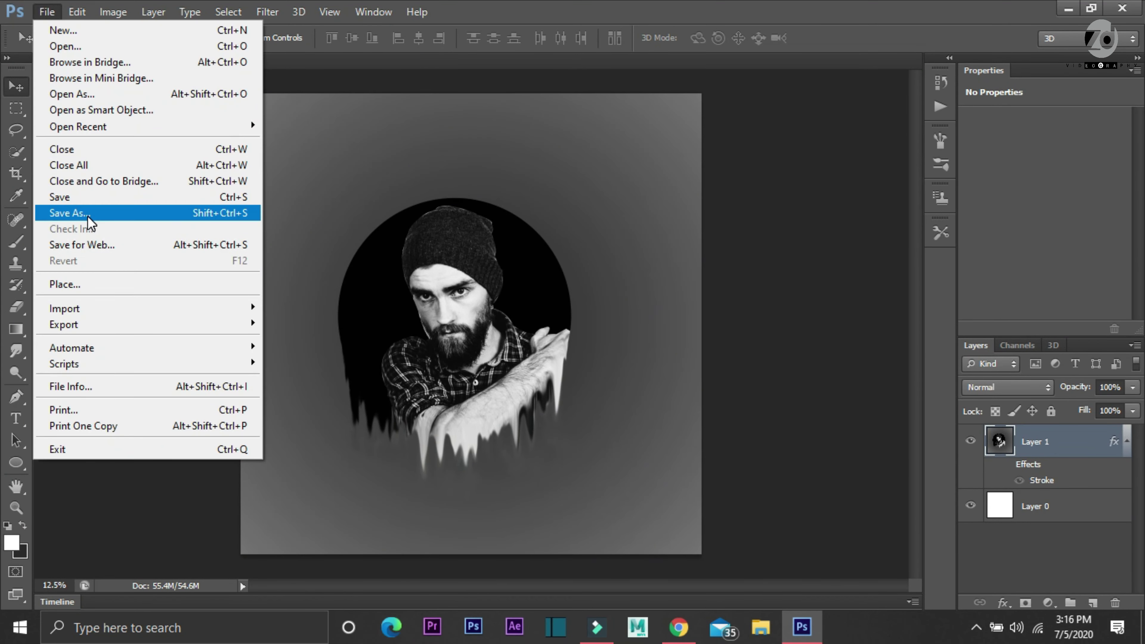
pyautogui.click(64, 212)
pyautogui.click(315, 370)
pyautogui.click(343, 484)
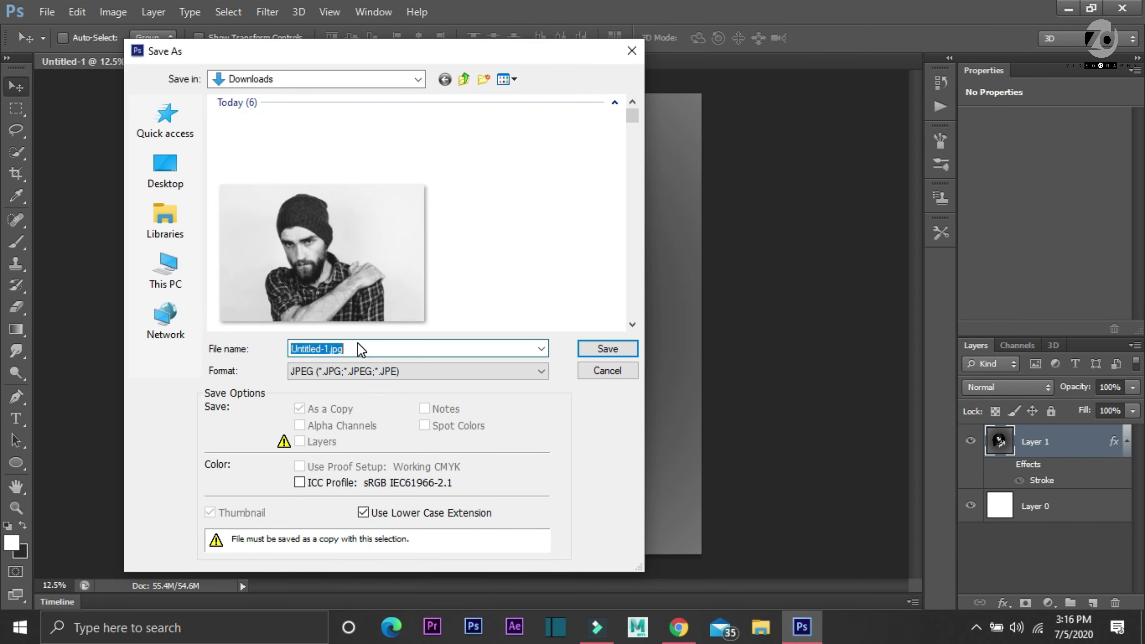
pyautogui.write('dured')
pyautogui.press('Return')
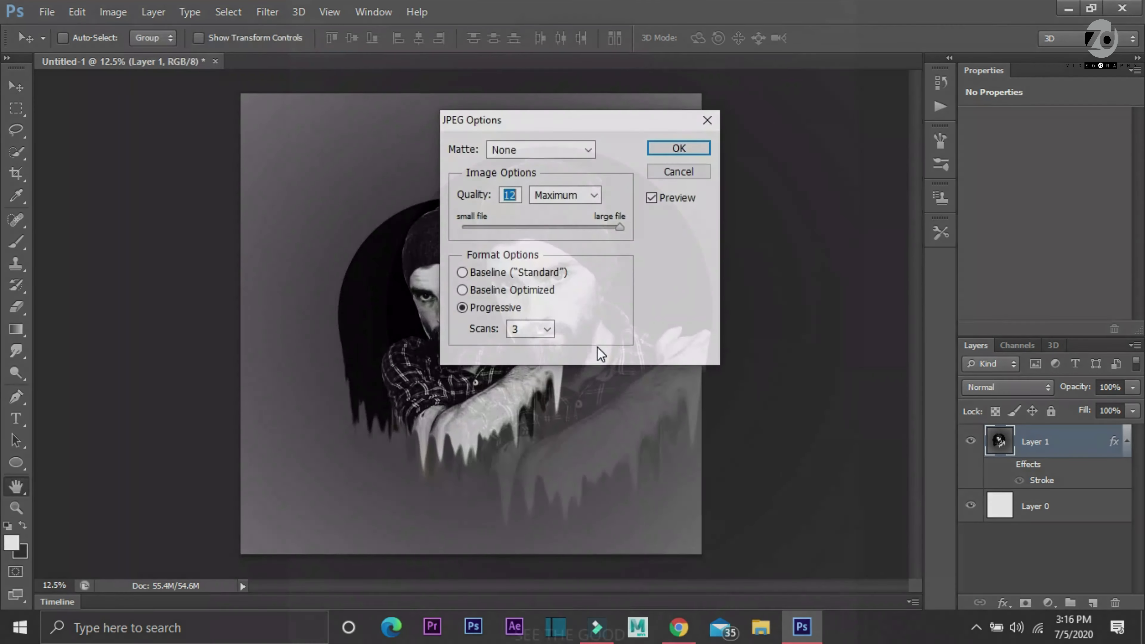
pyautogui.press('Return')
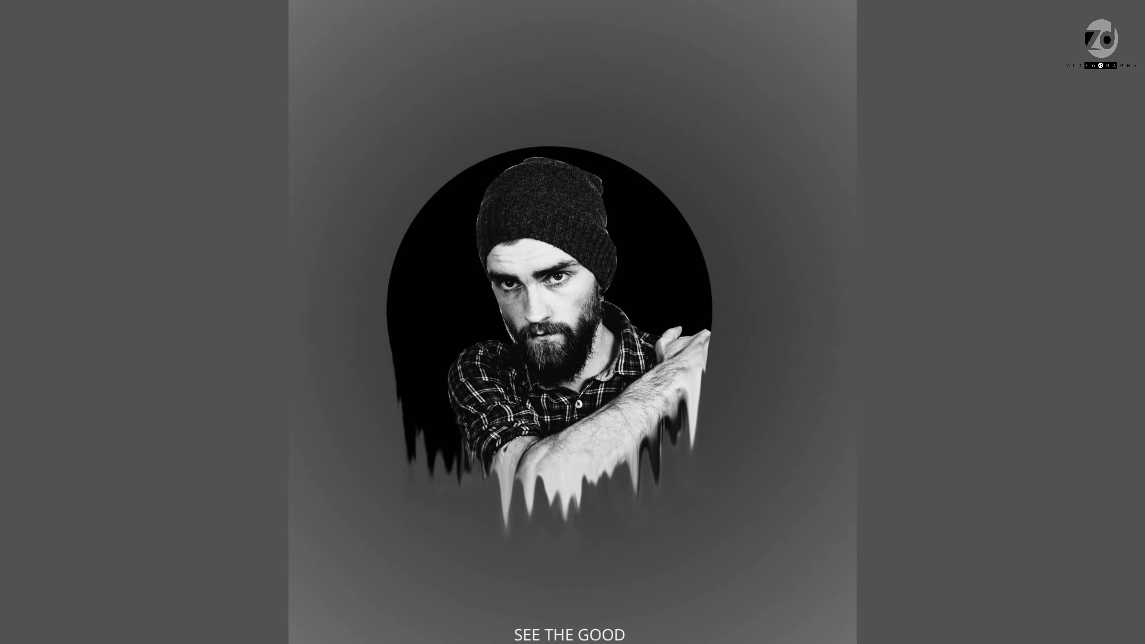